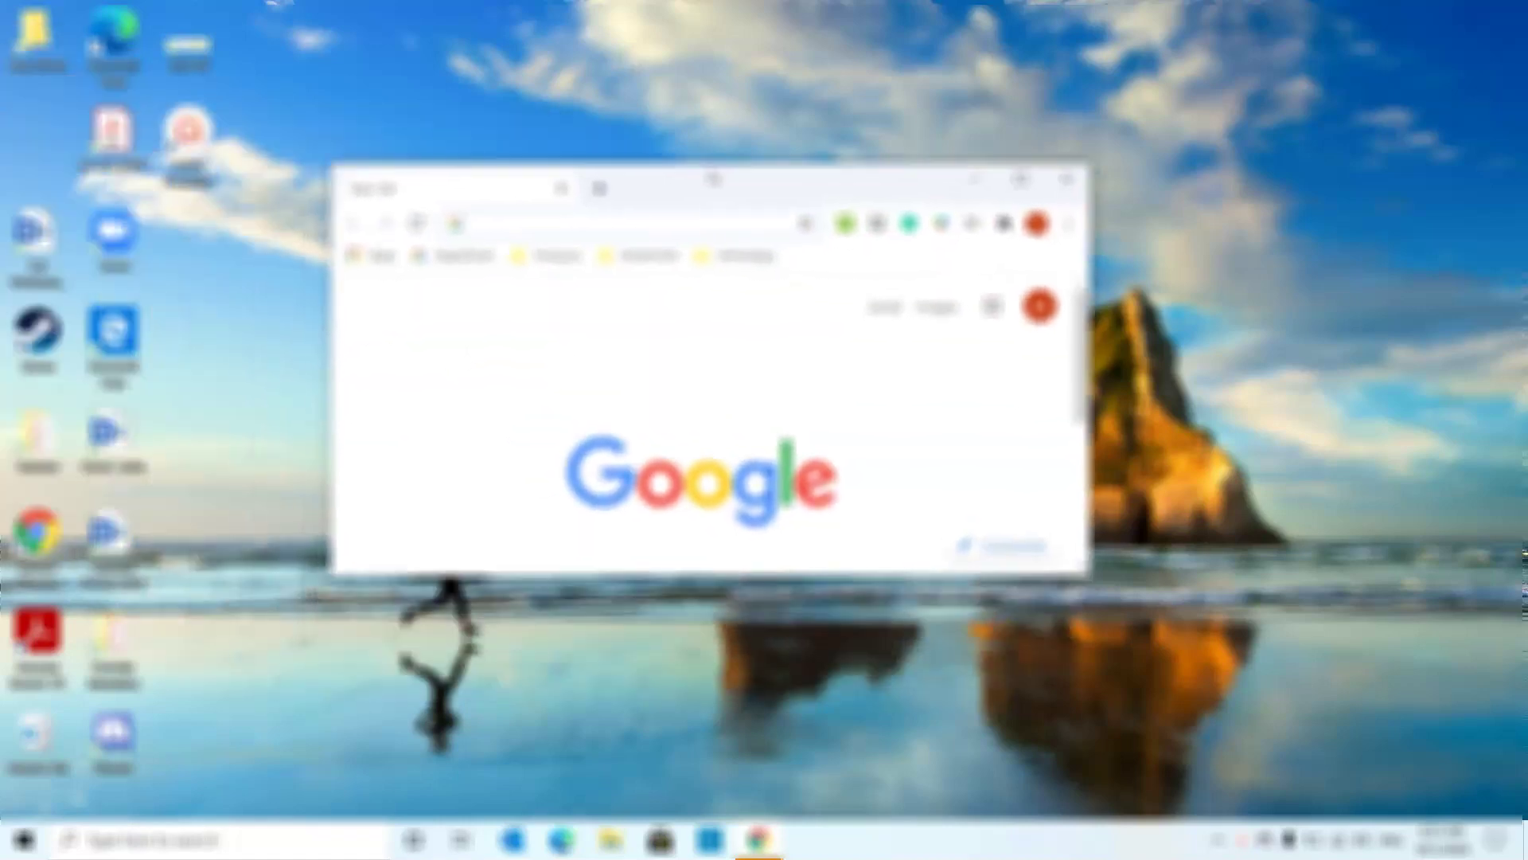
- Launch Chrome, search for myWestern, and go from the myWestern portal to Office 365
{"action": "double_click", "coordinate": [672, 193]}
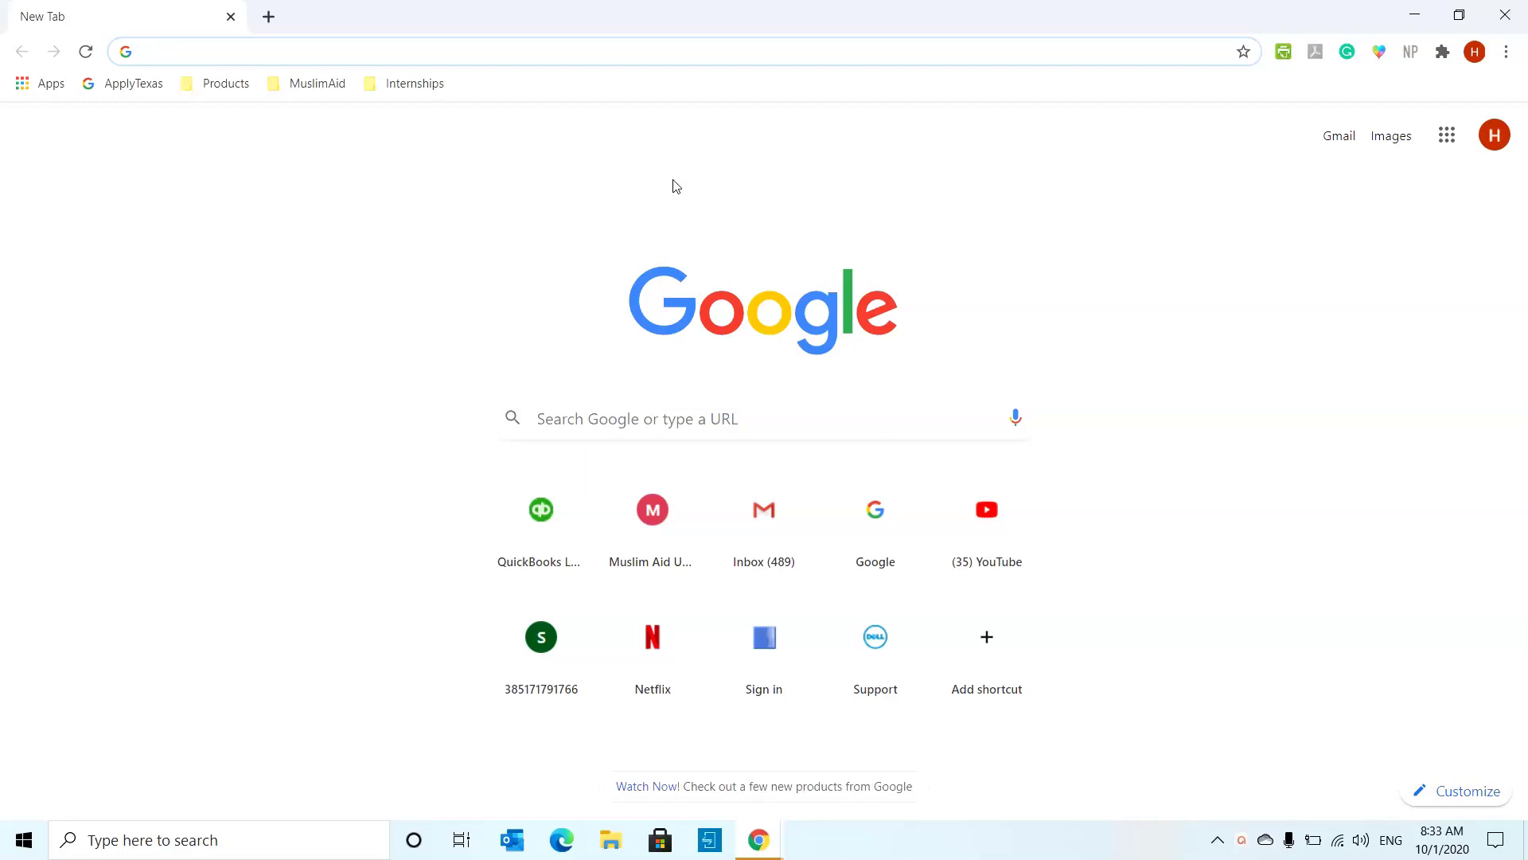
{"action": "type", "text": "my western wwu"}
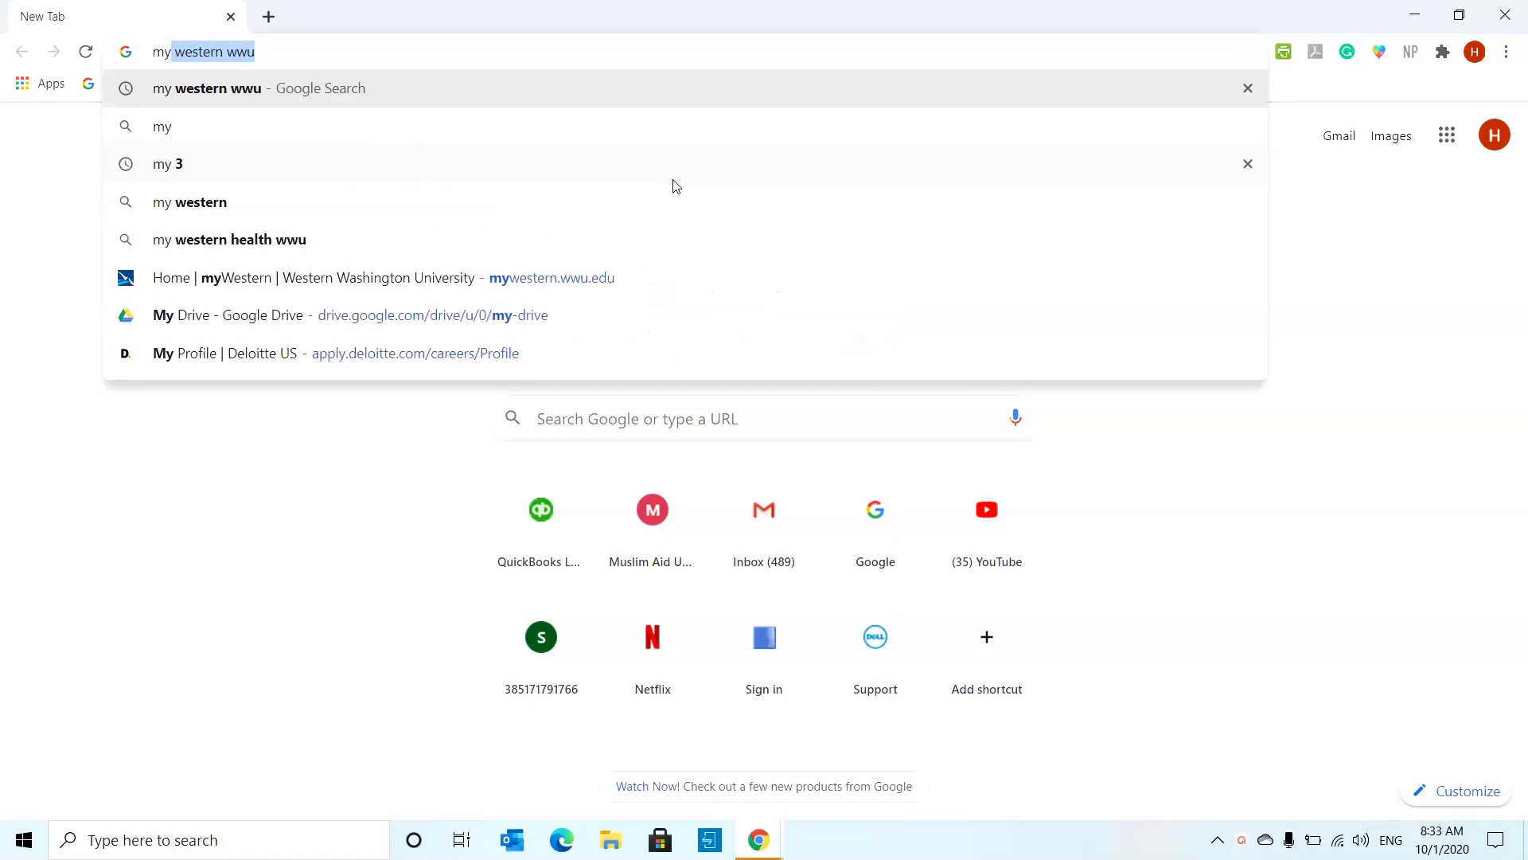
{"action": "key", "text": "Return"}
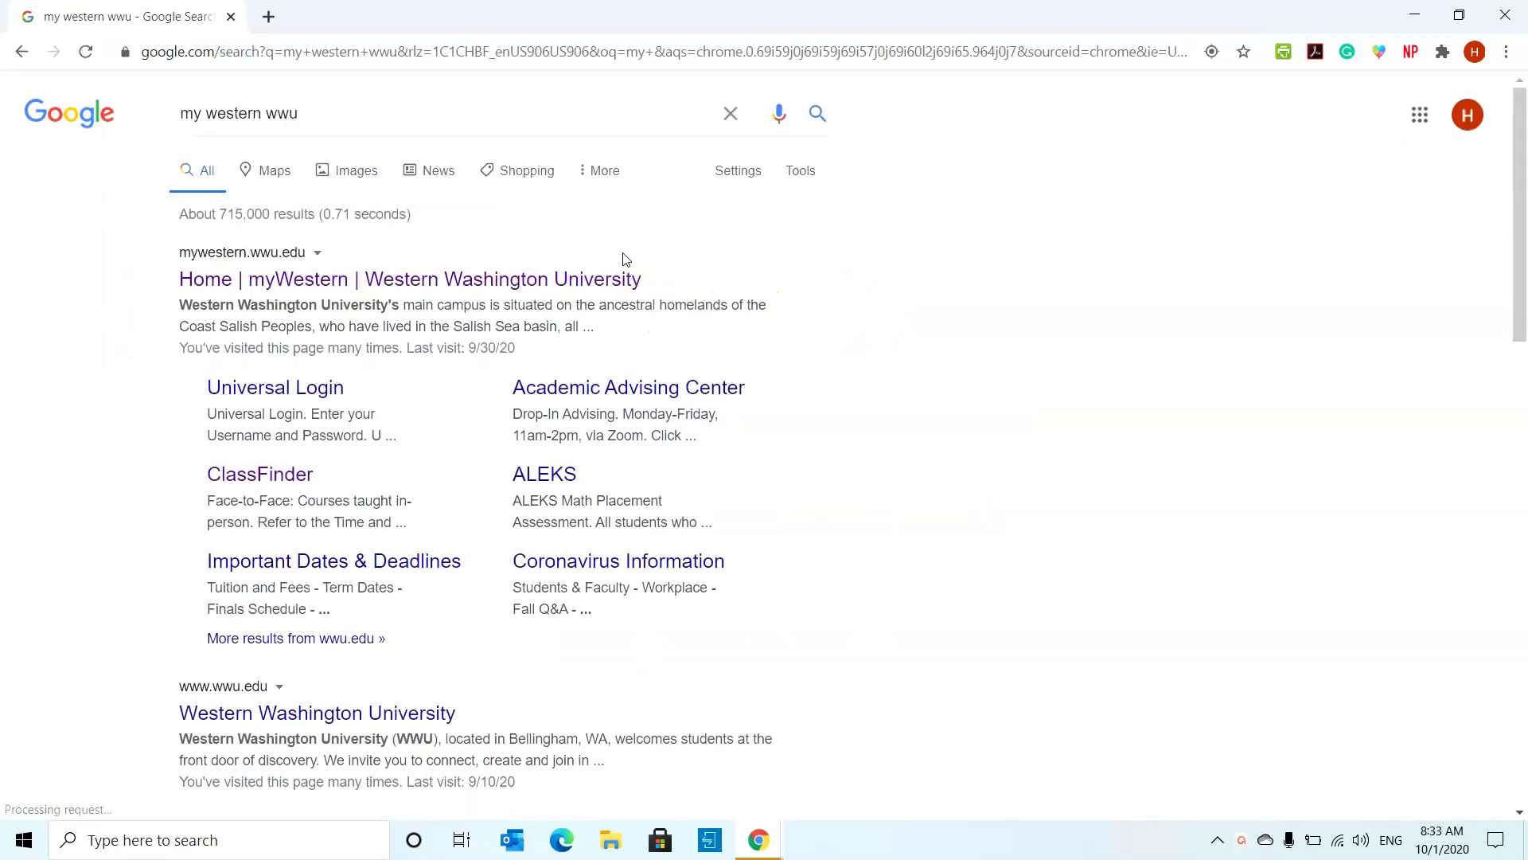
{"action": "left_click", "coordinate": [615, 278]}
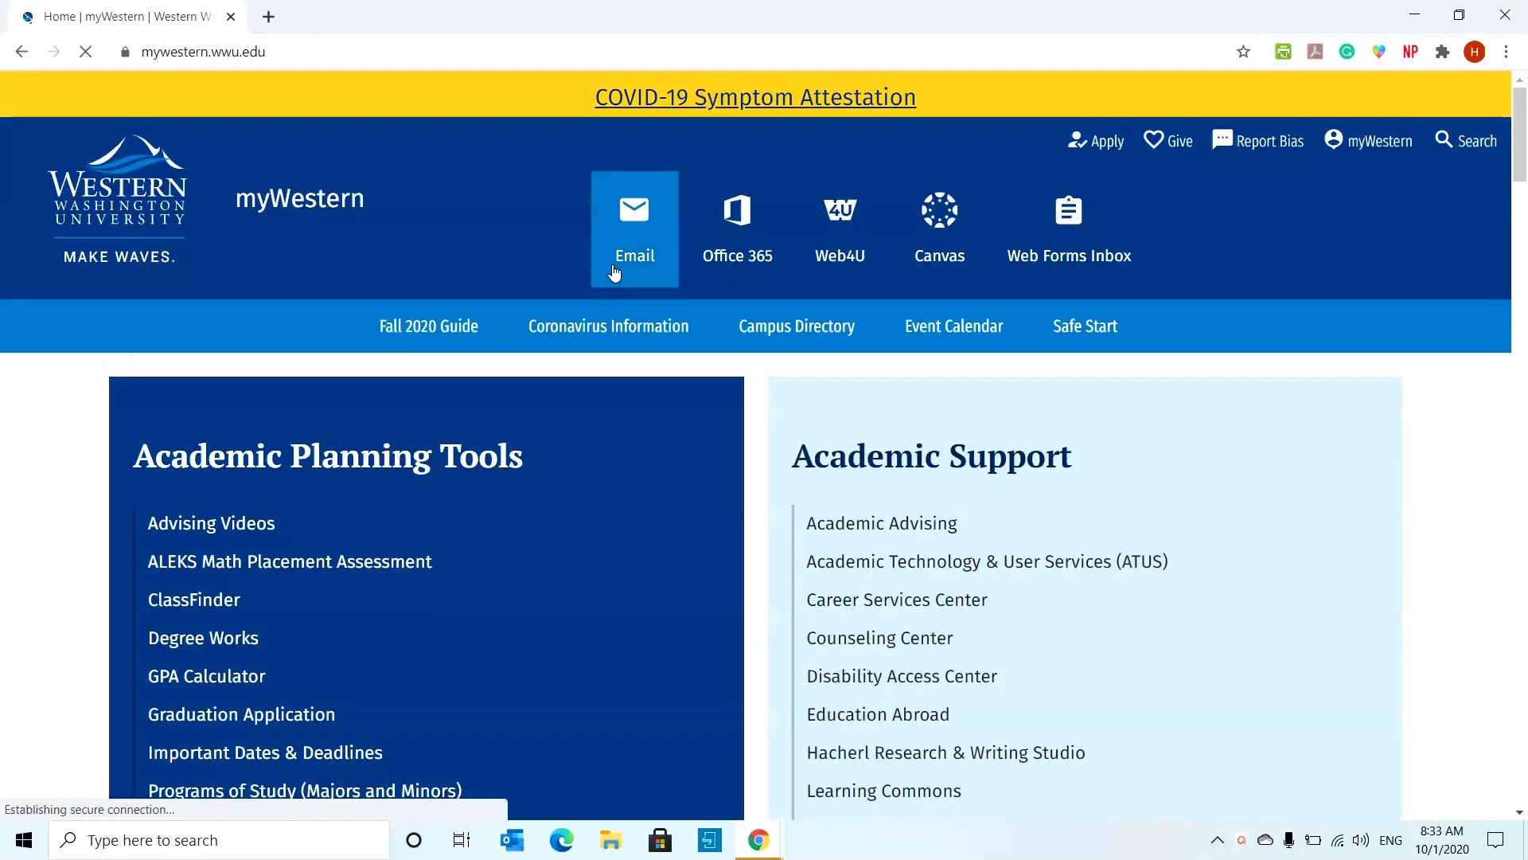
{"action": "left_click", "coordinate": [739, 260]}
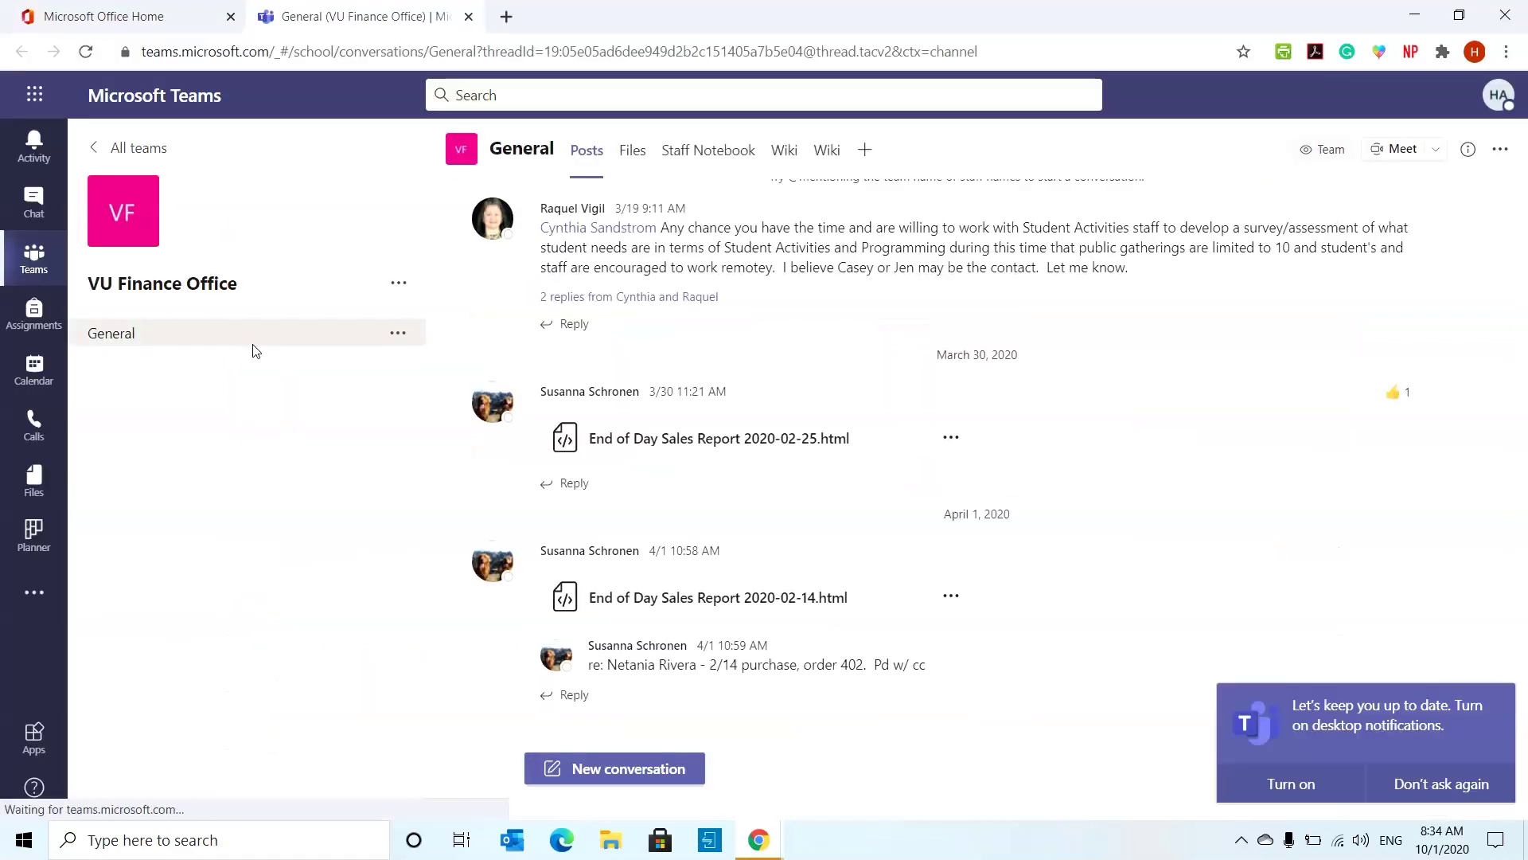
- Open the Club Budget Coordinators team's Files and its 2020-2021 Budget Trackers (FY21) folder
{"action": "left_click", "coordinate": [120, 148]}
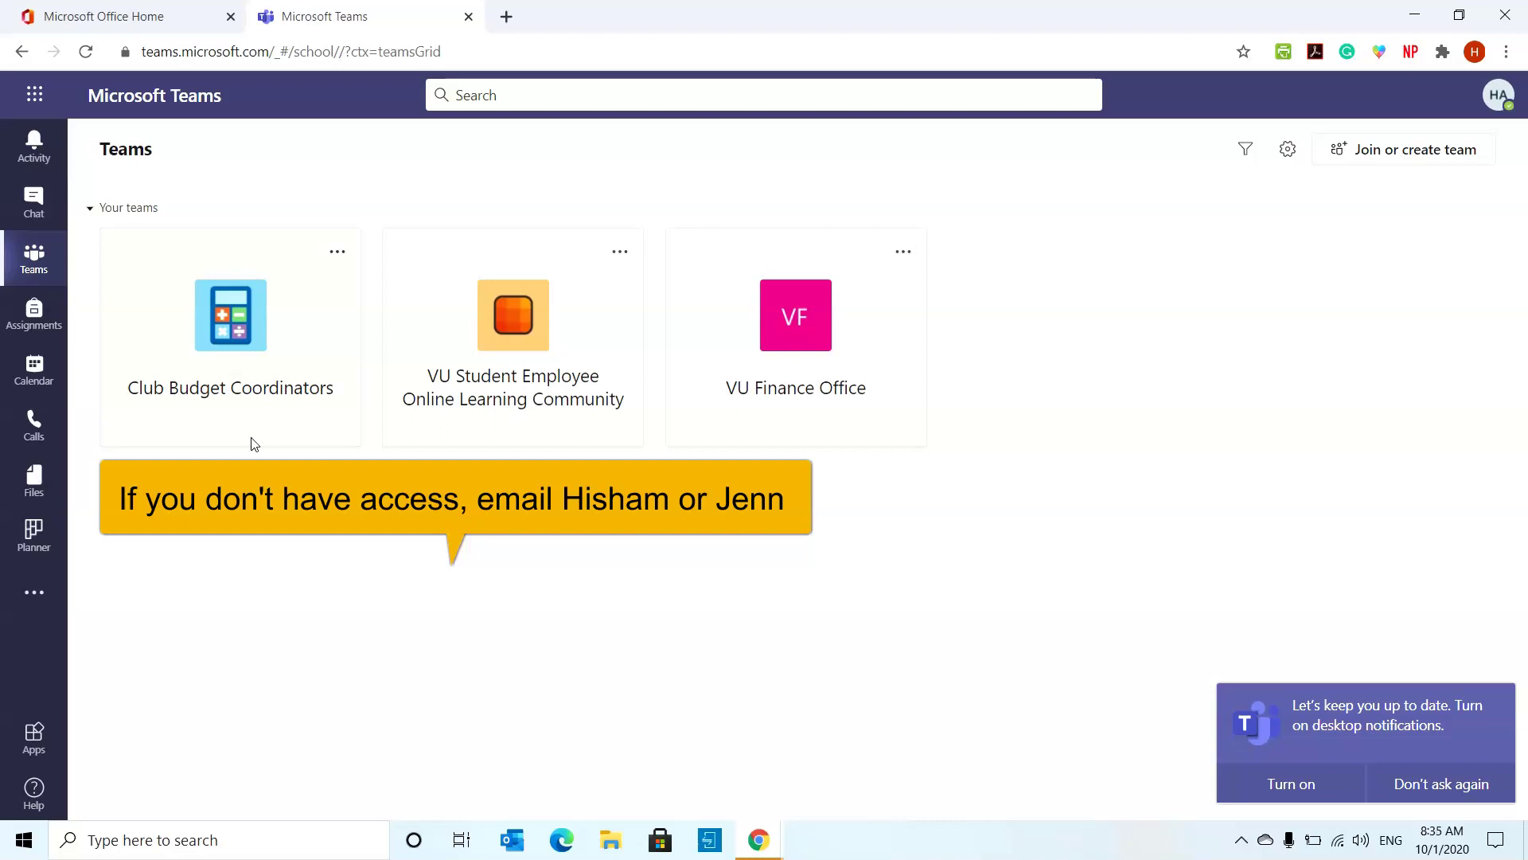
{"action": "left_click", "coordinate": [253, 443]}
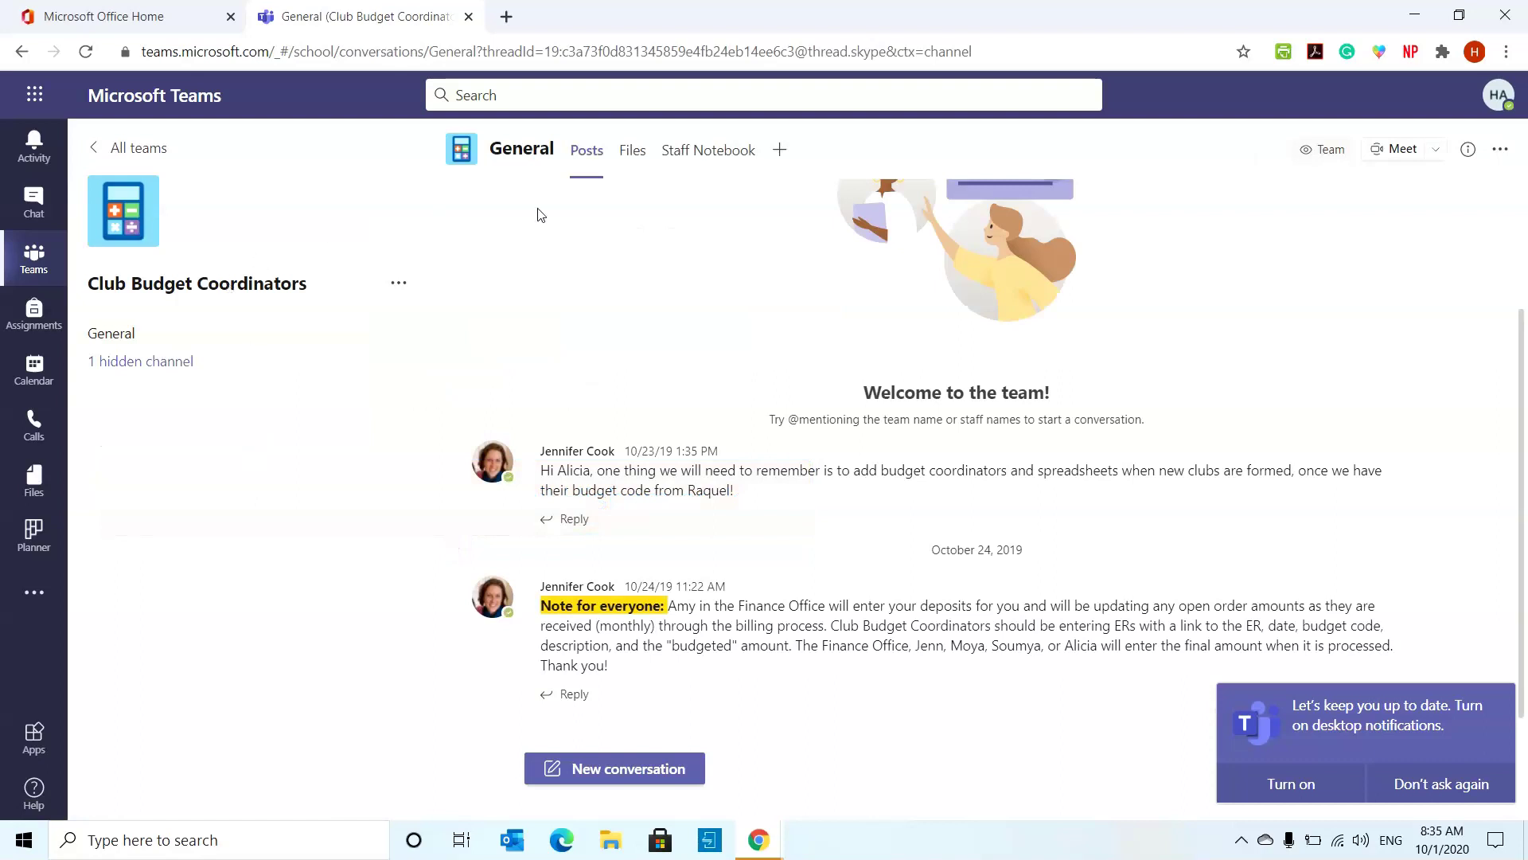
{"action": "left_click", "coordinate": [632, 159]}
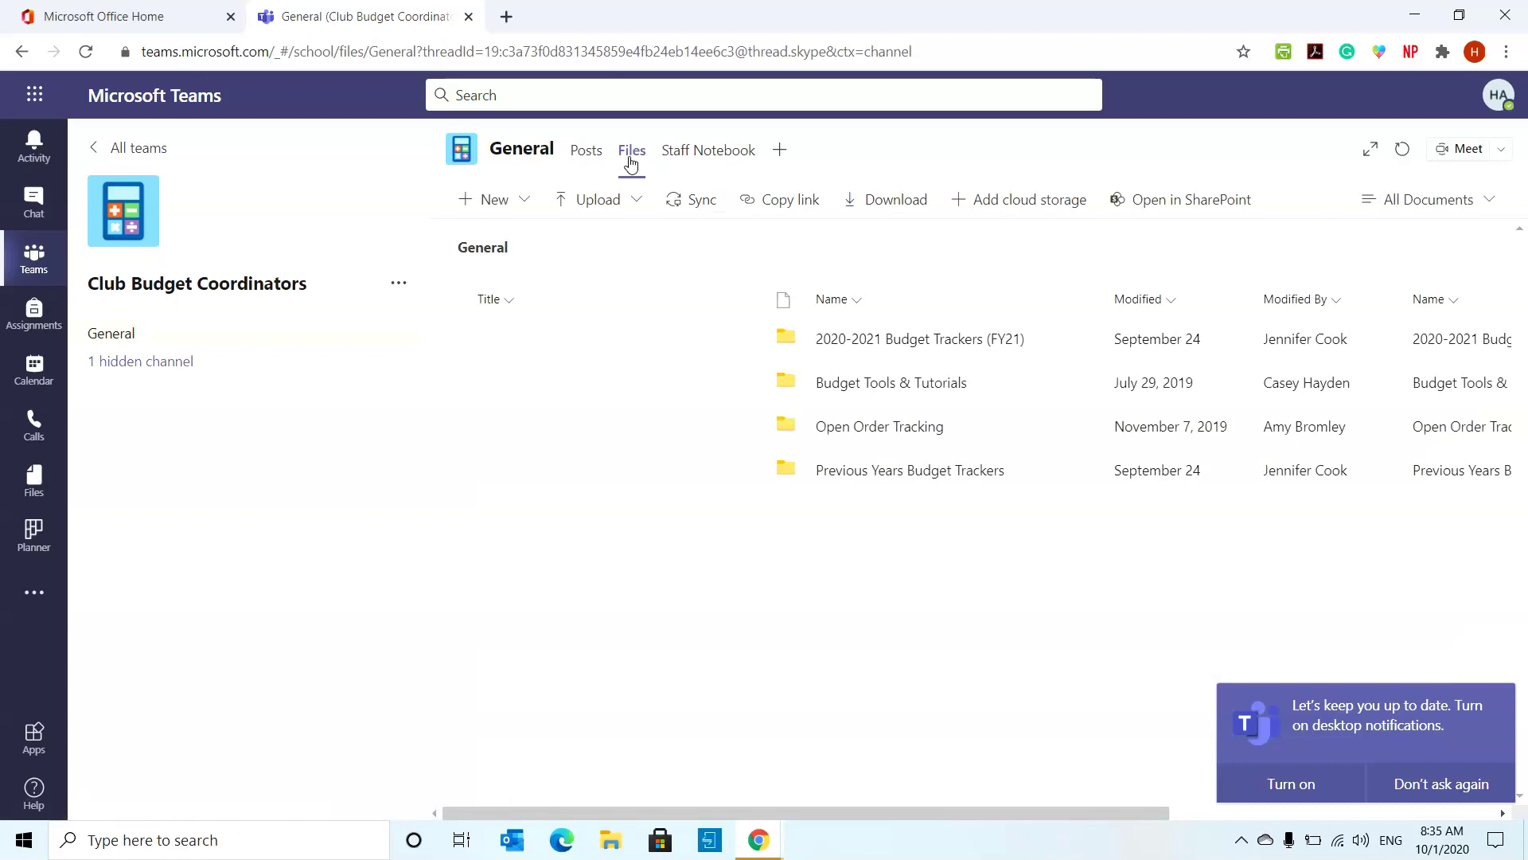
{"action": "left_click", "coordinate": [920, 341]}
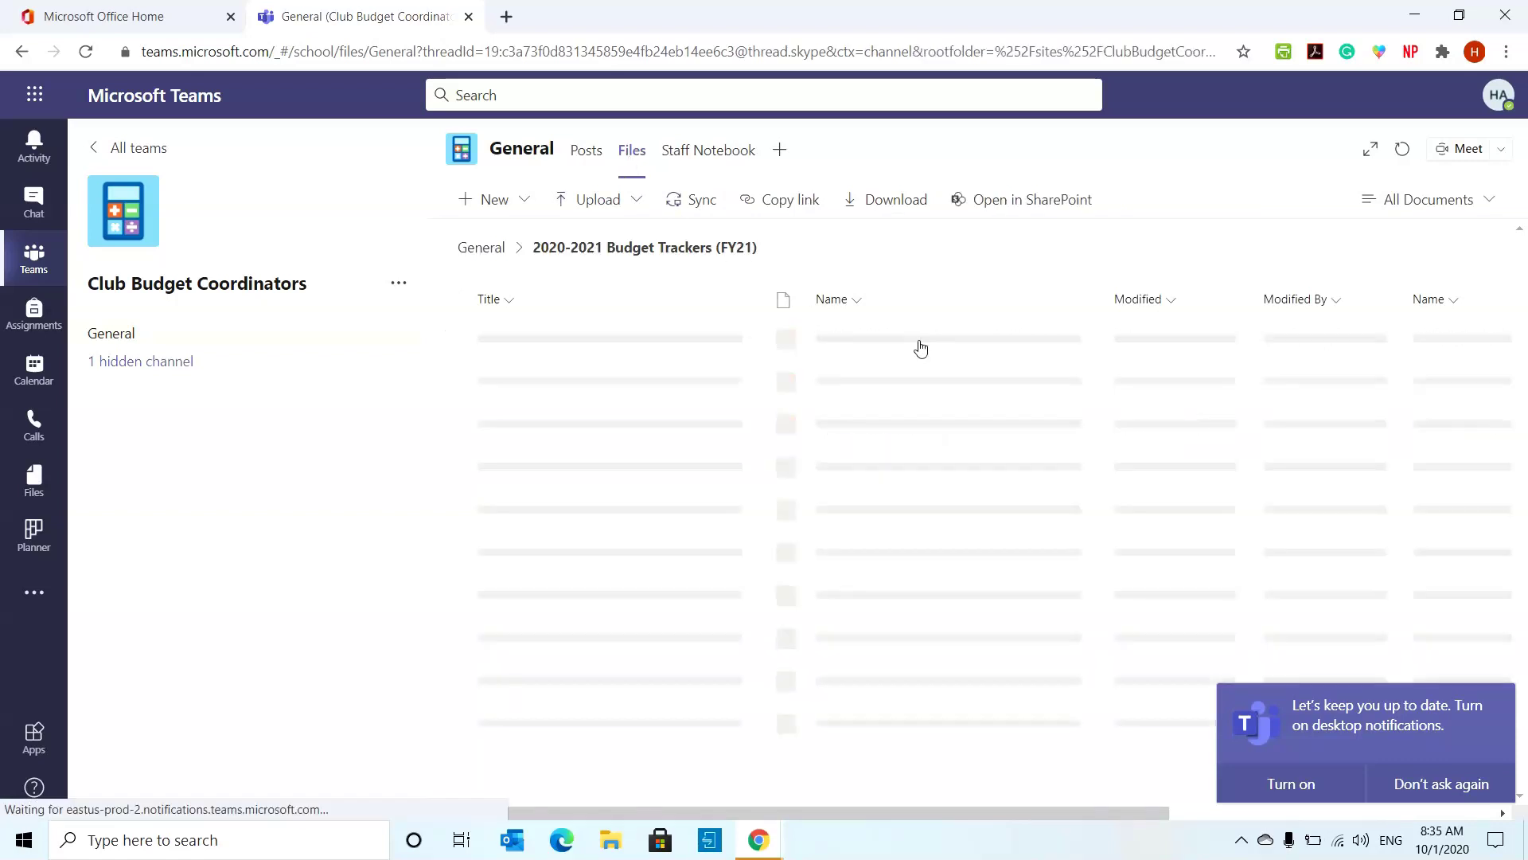
{"action": "left_click", "coordinate": [823, 96]}
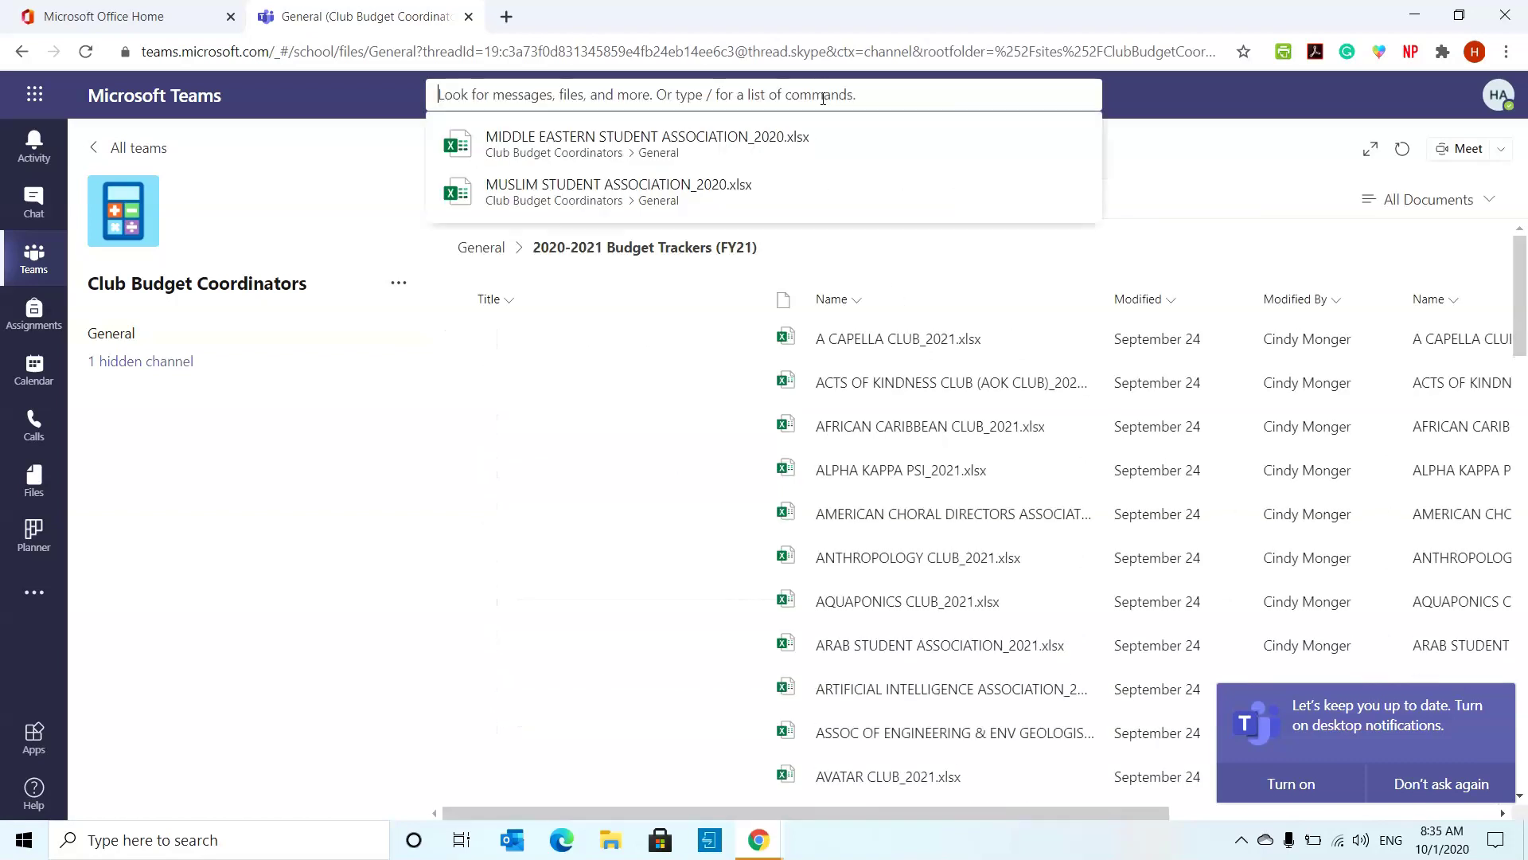
- Open MIDDLE EASTERN STUDENT ASSOCIATION_2020.xlsx and use its link to start a new Expenditure Request
{"action": "left_click", "coordinate": [811, 140]}
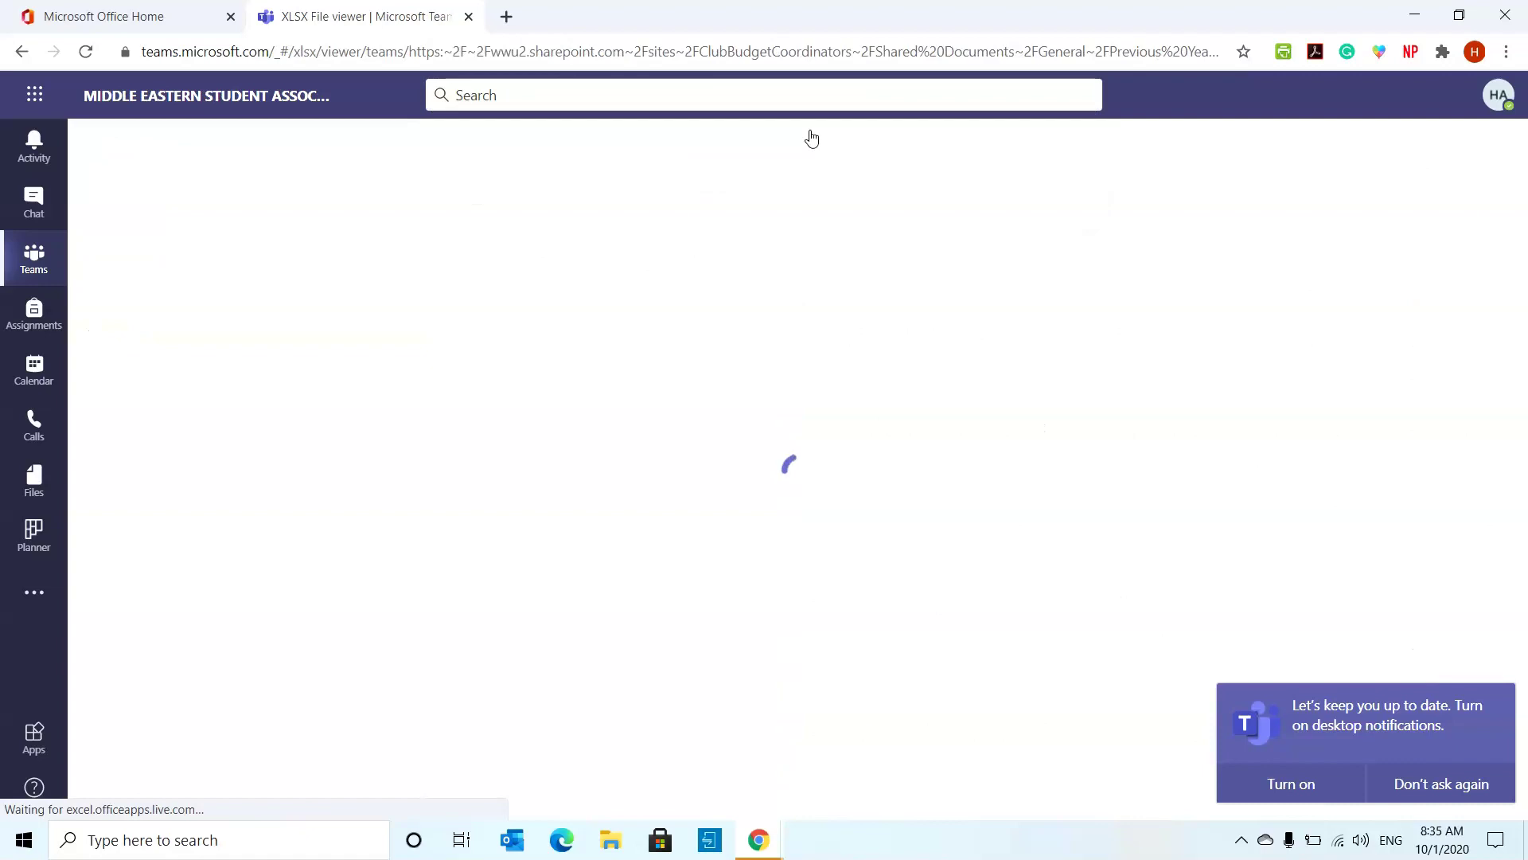
{"action": "scroll", "coordinate": [771, 398], "scroll_direction": "up", "scroll_amount": 13}
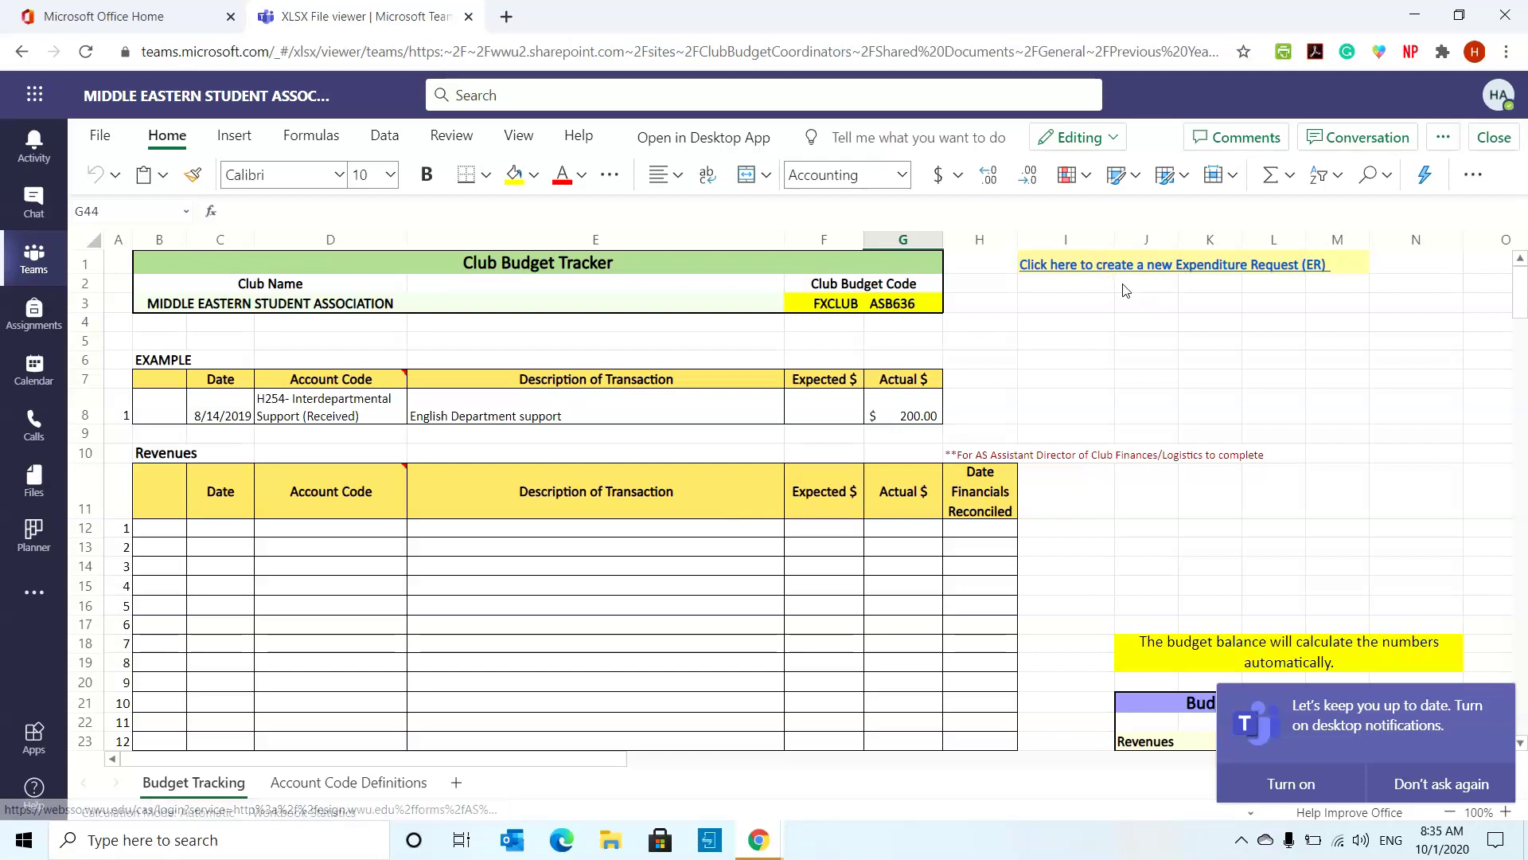
{"action": "left_click", "coordinate": [1170, 322]}
{"action": "left_click", "coordinate": [1295, 267]}
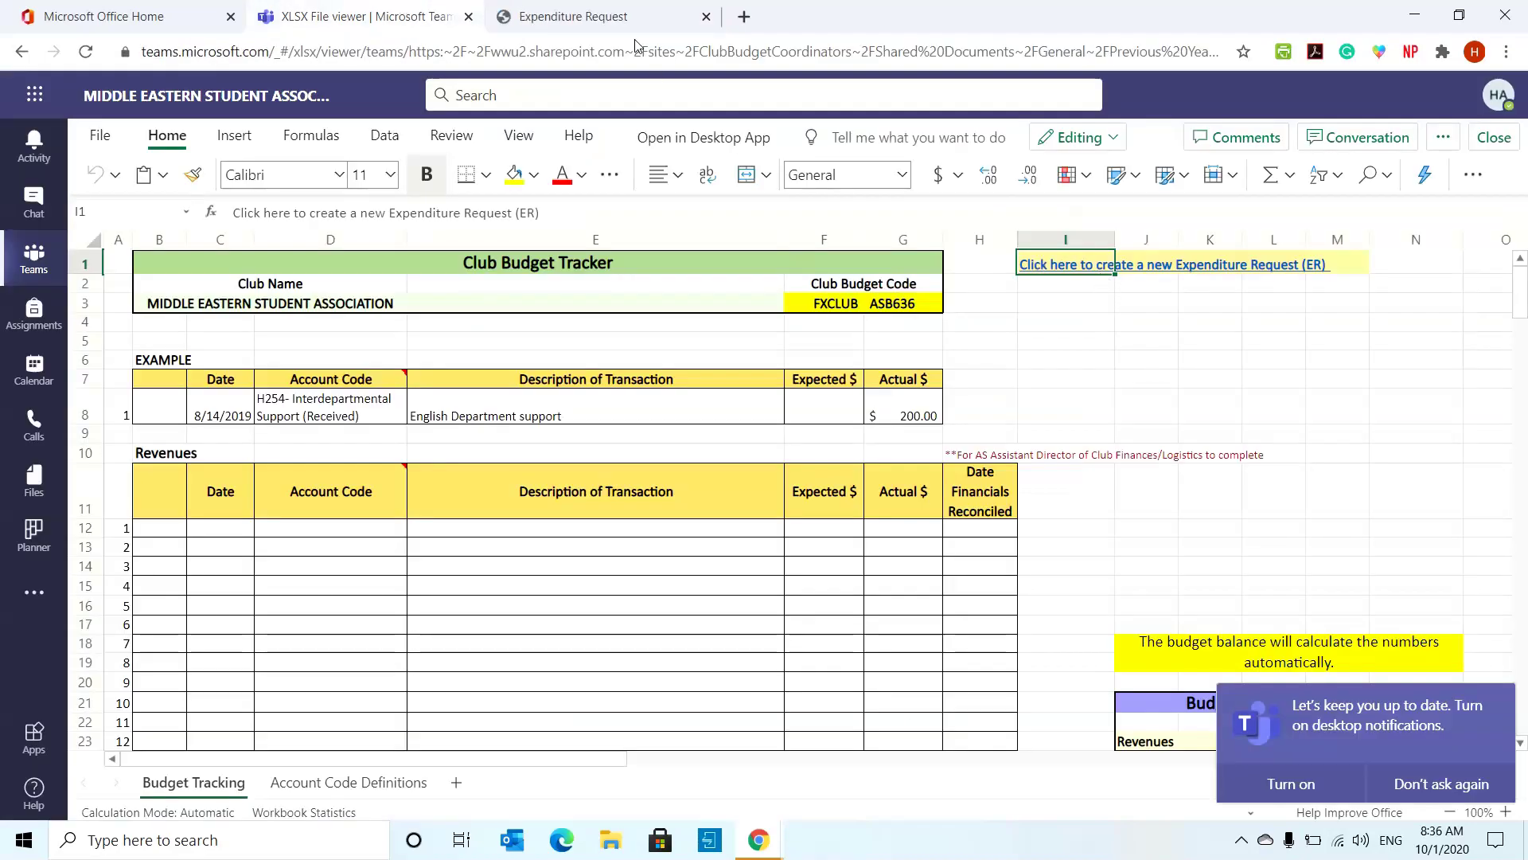
- Switch to the Expenditure Request tab and look over the blank form
{"action": "left_click", "coordinate": [630, 23]}
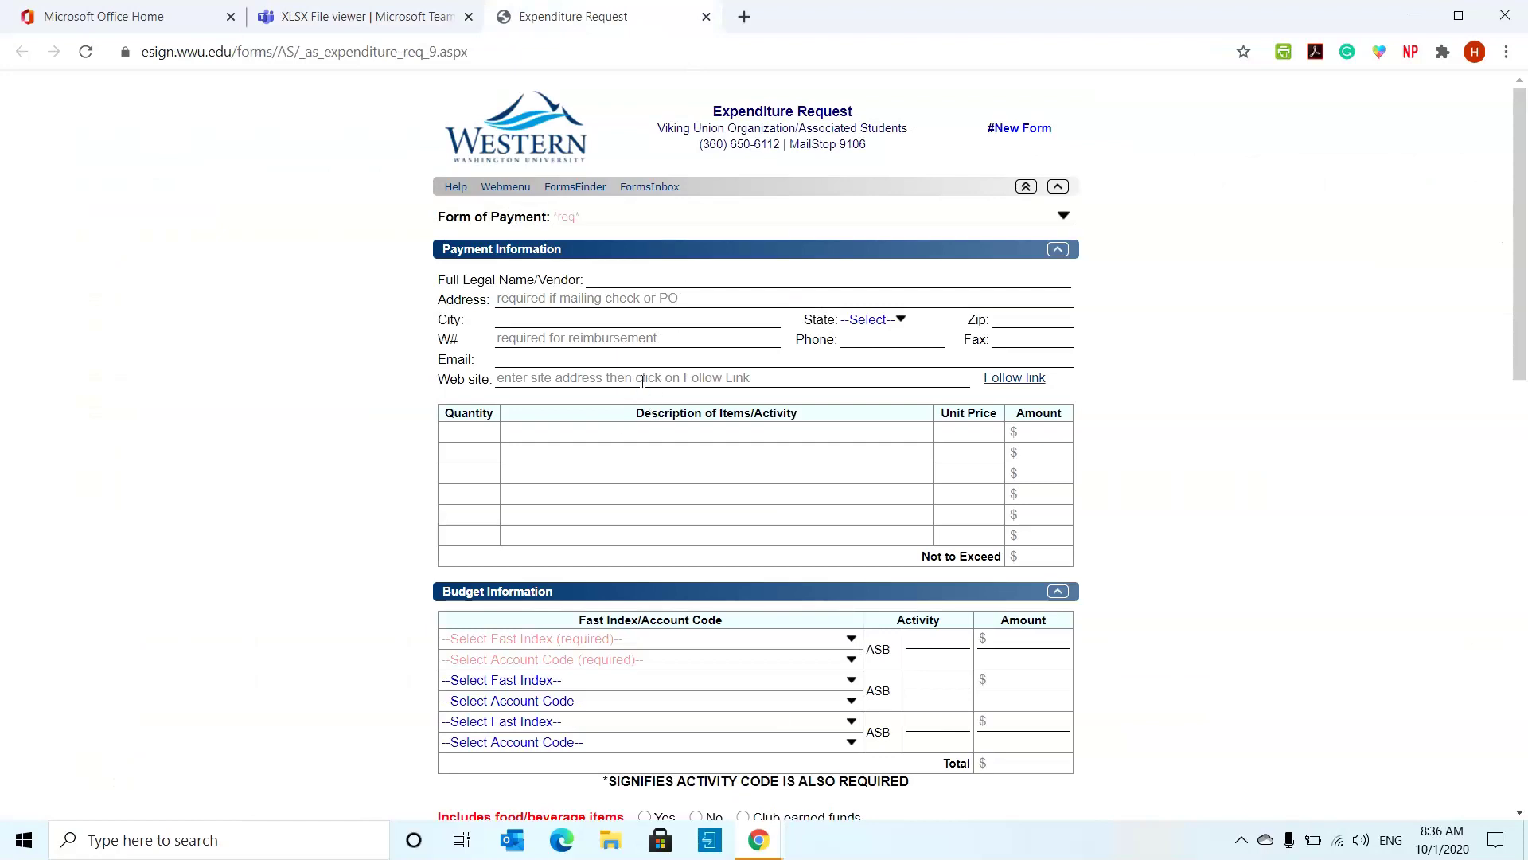
{"action": "scroll", "coordinate": [642, 377], "scroll_direction": "down", "scroll_amount": 10}
{"action": "scroll", "coordinate": [642, 379], "scroll_direction": "up", "scroll_amount": 10}
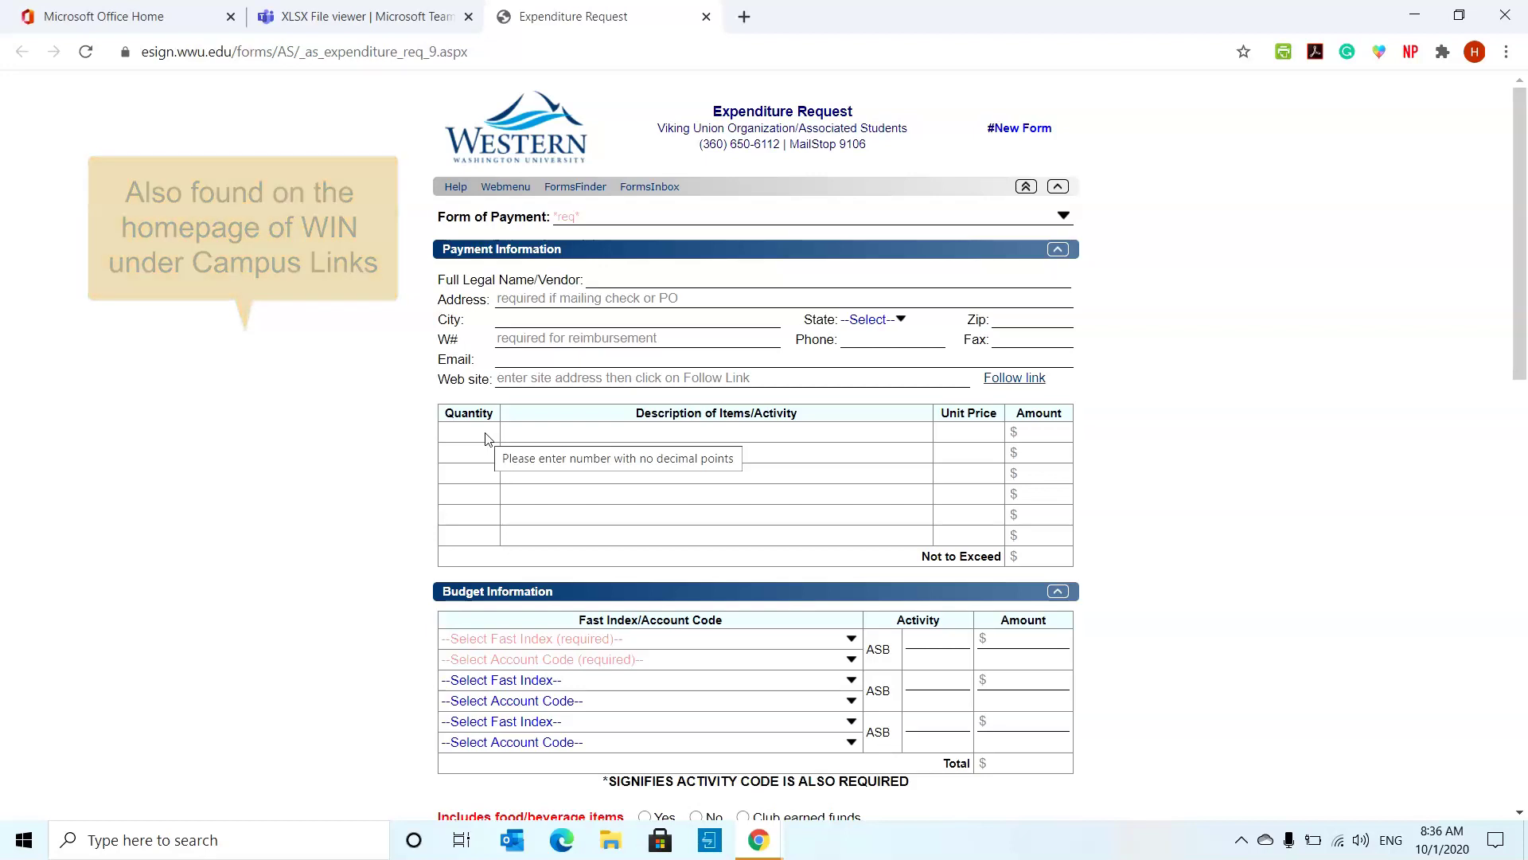
- Load as.wwu.edu/clubs in a new tab and follow its AS Expenditure Request link
{"action": "left_click", "coordinate": [737, 23]}
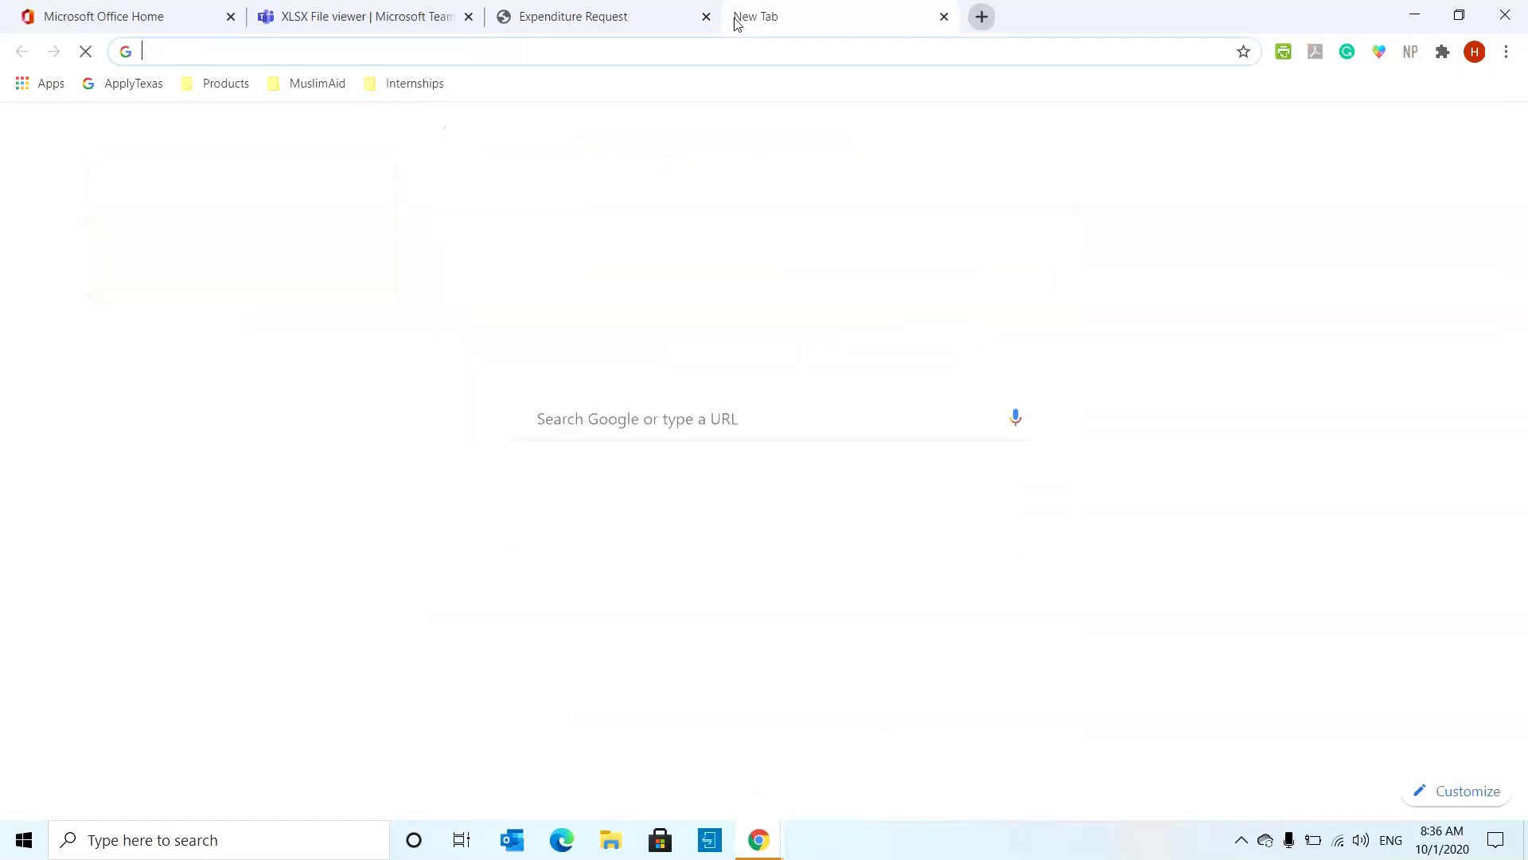
{"action": "type", "text": "as.wwu.ed"}
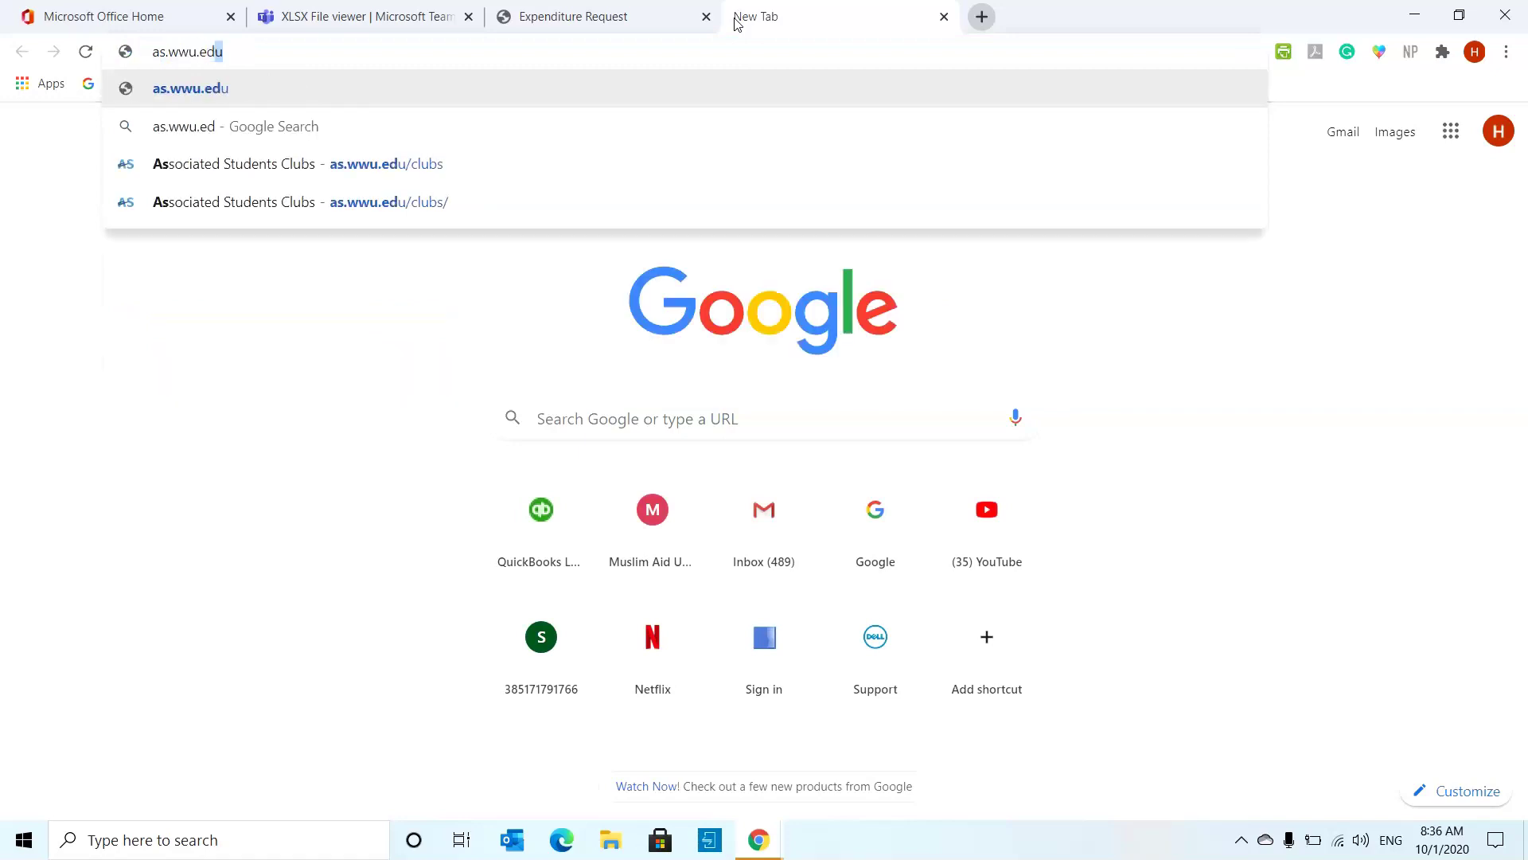
{"action": "type", "text": "u/clubs"}
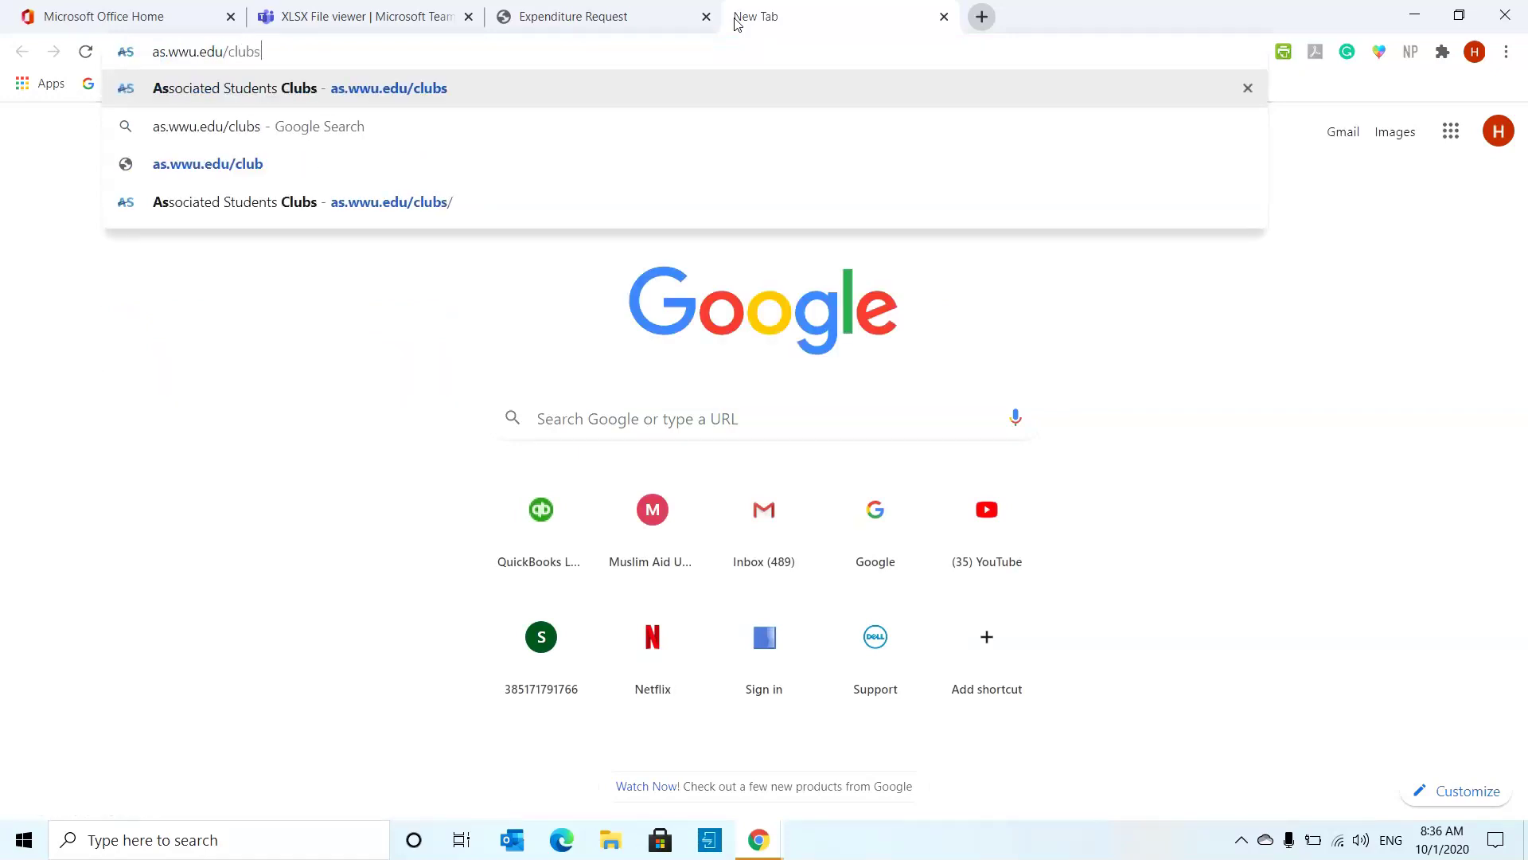
{"action": "key", "text": "Return"}
{"action": "scroll", "coordinate": [799, 345], "scroll_direction": "down", "scroll_amount": 3}
{"action": "scroll", "coordinate": [811, 340], "scroll_direction": "down", "scroll_amount": 12}
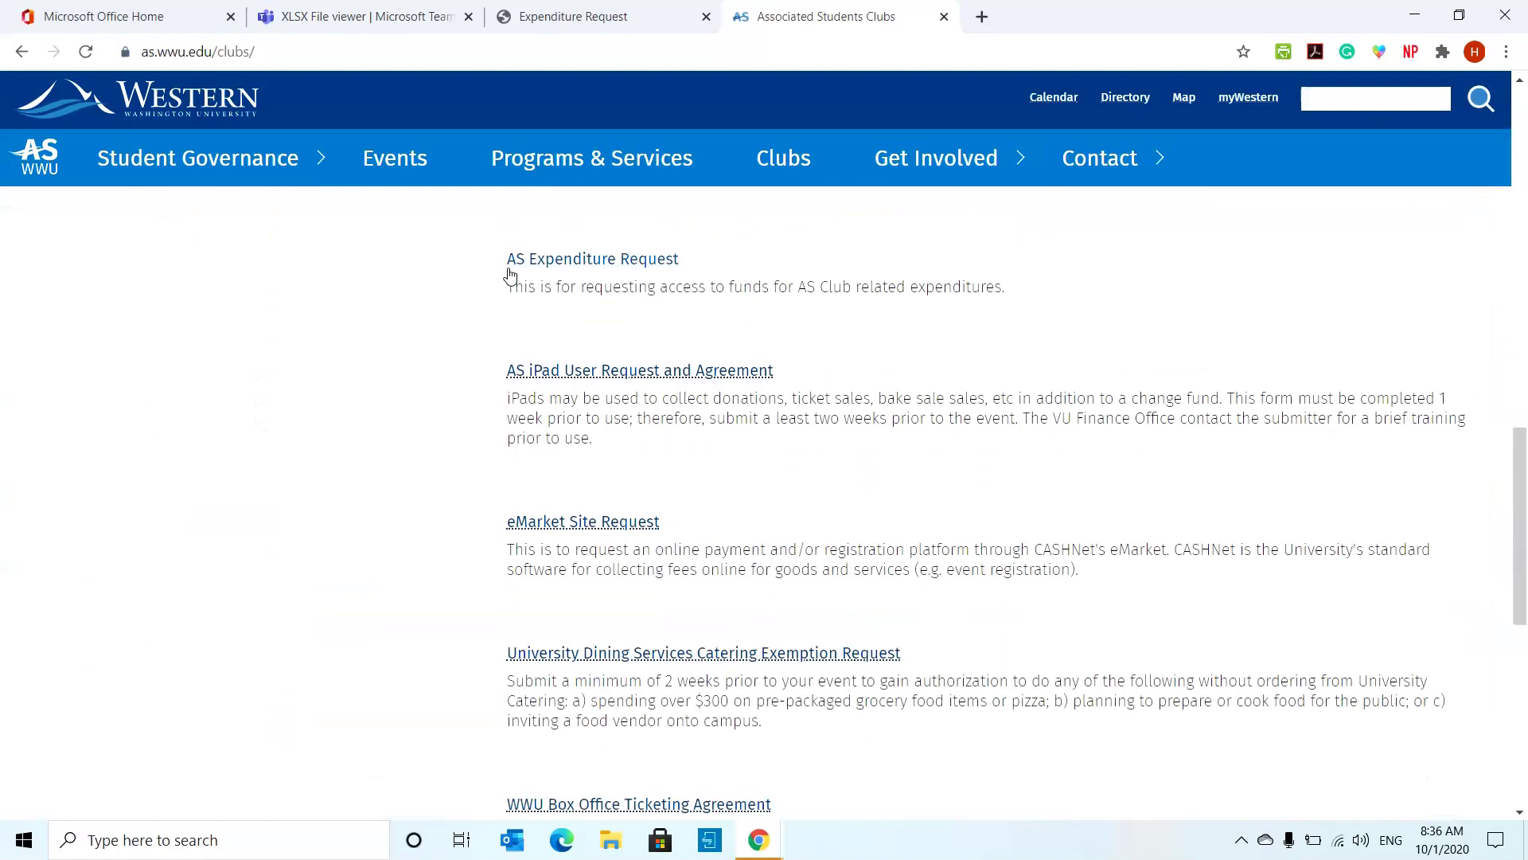
{"action": "left_click", "coordinate": [645, 258]}
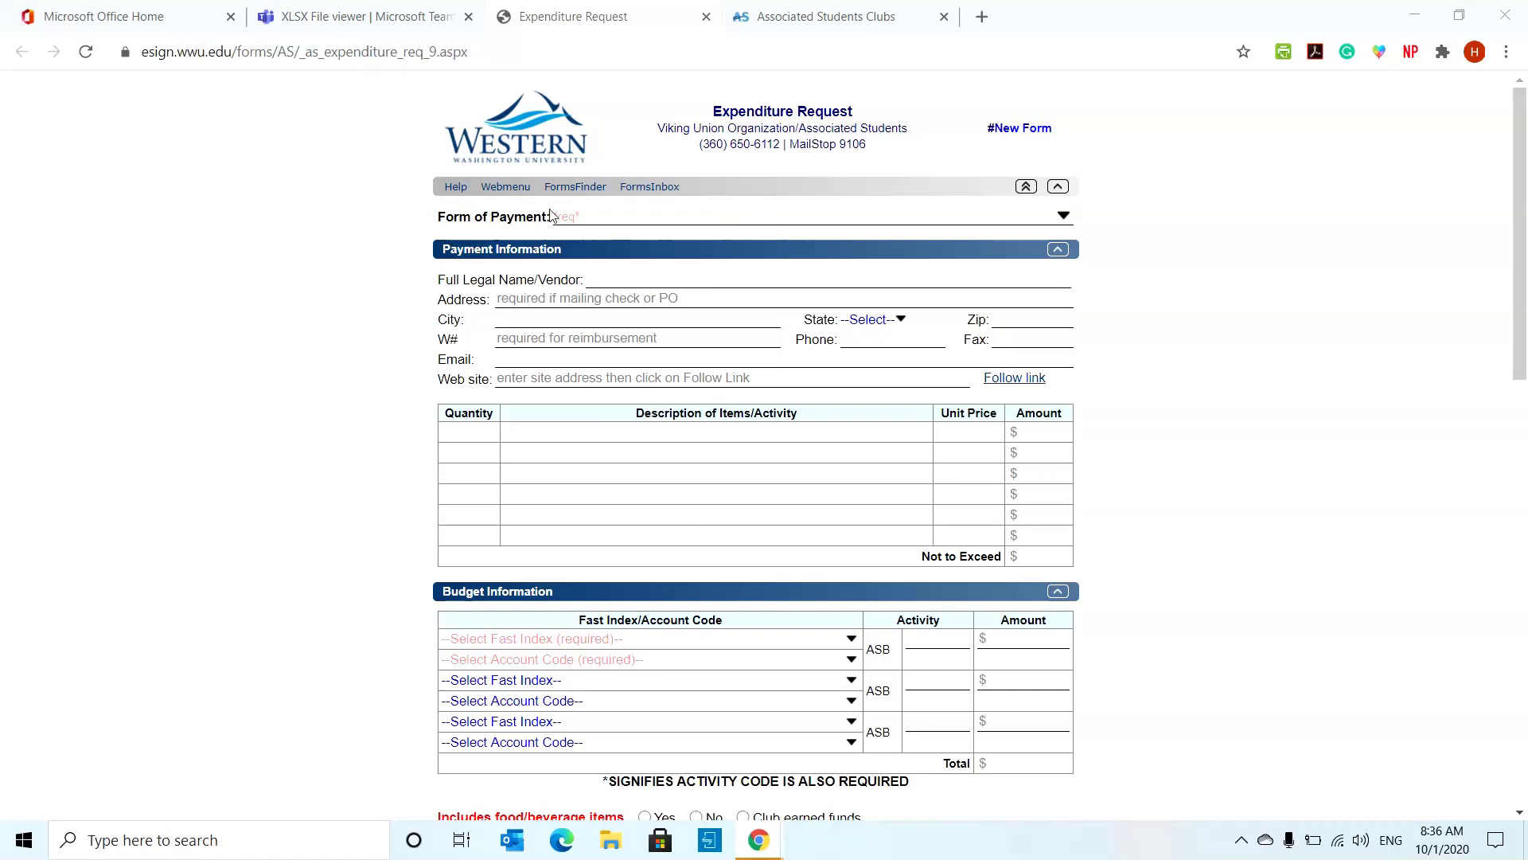
- Display the Form of Payment options without choosing one
{"action": "left_click", "coordinate": [1064, 217]}
- Try Hold Check, then set Form of Payment to Mail Check to Address
{"action": "left_click", "coordinate": [671, 218]}
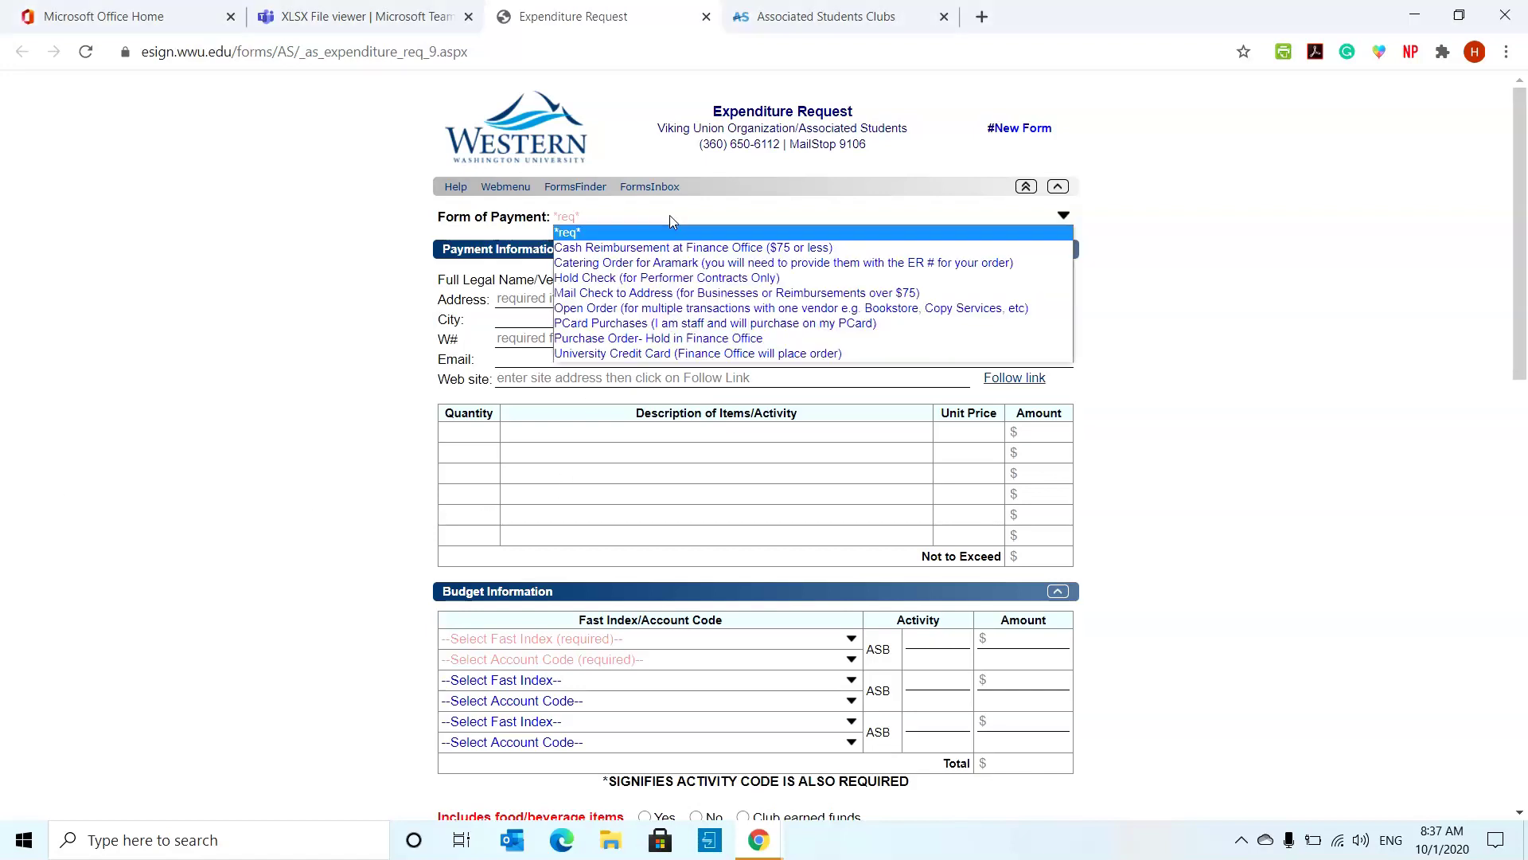
{"action": "left_click", "coordinate": [669, 280]}
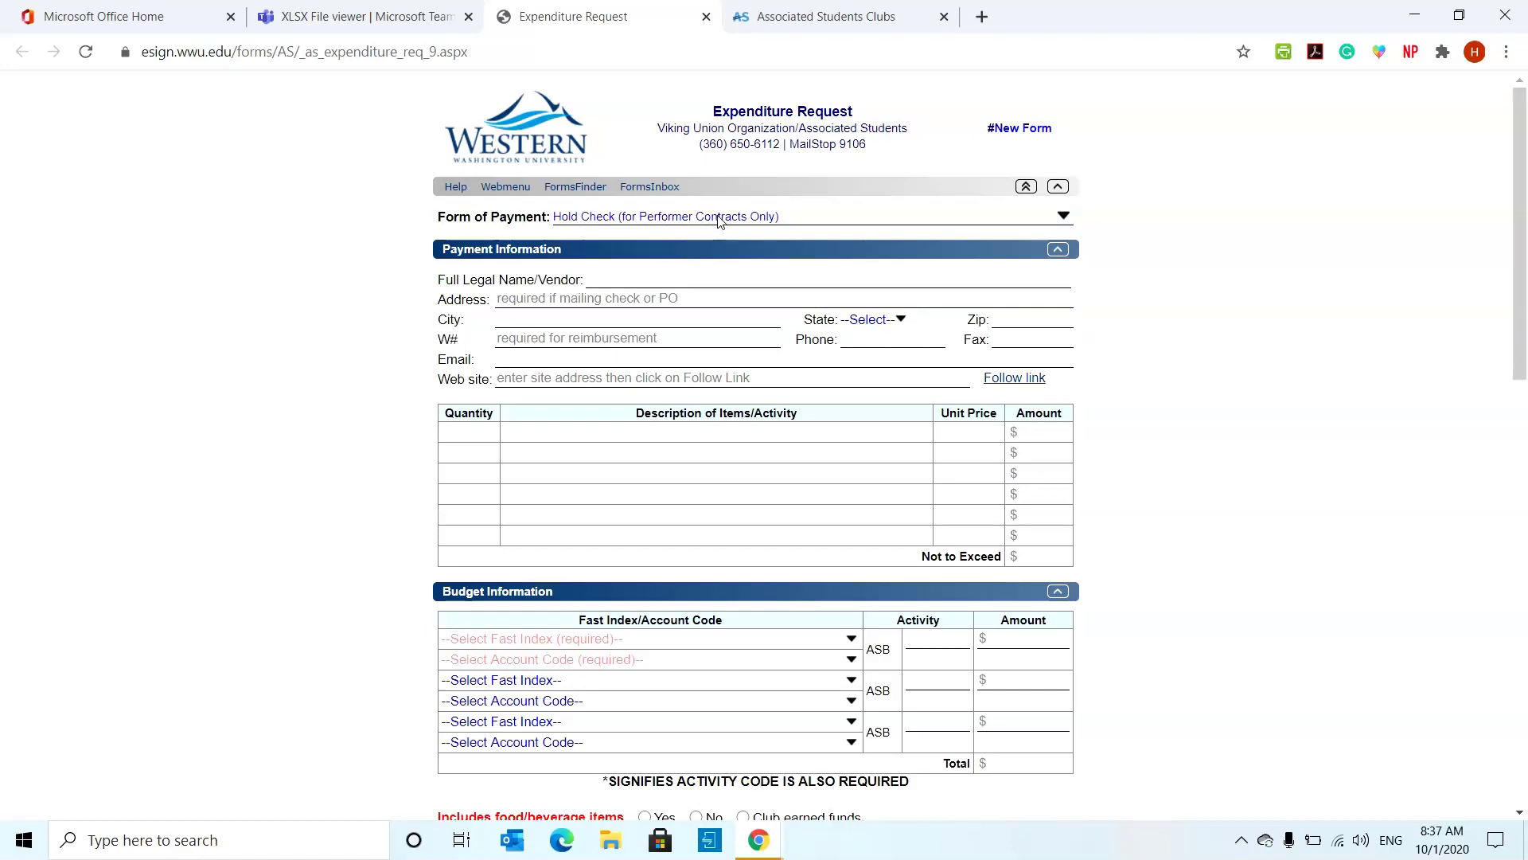
{"action": "left_click", "coordinate": [719, 220]}
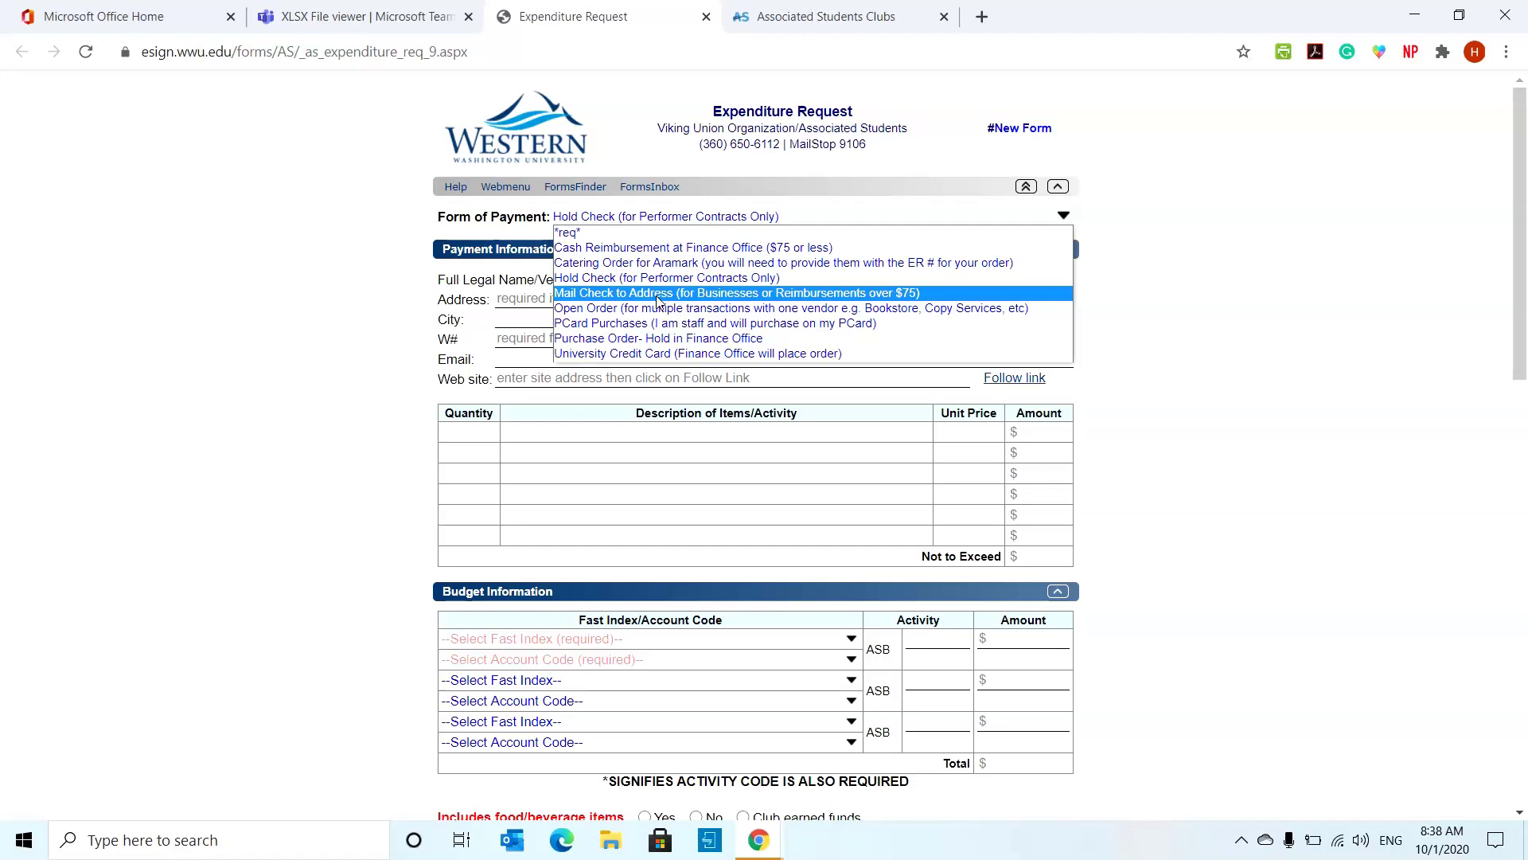
{"action": "left_click", "coordinate": [658, 295]}
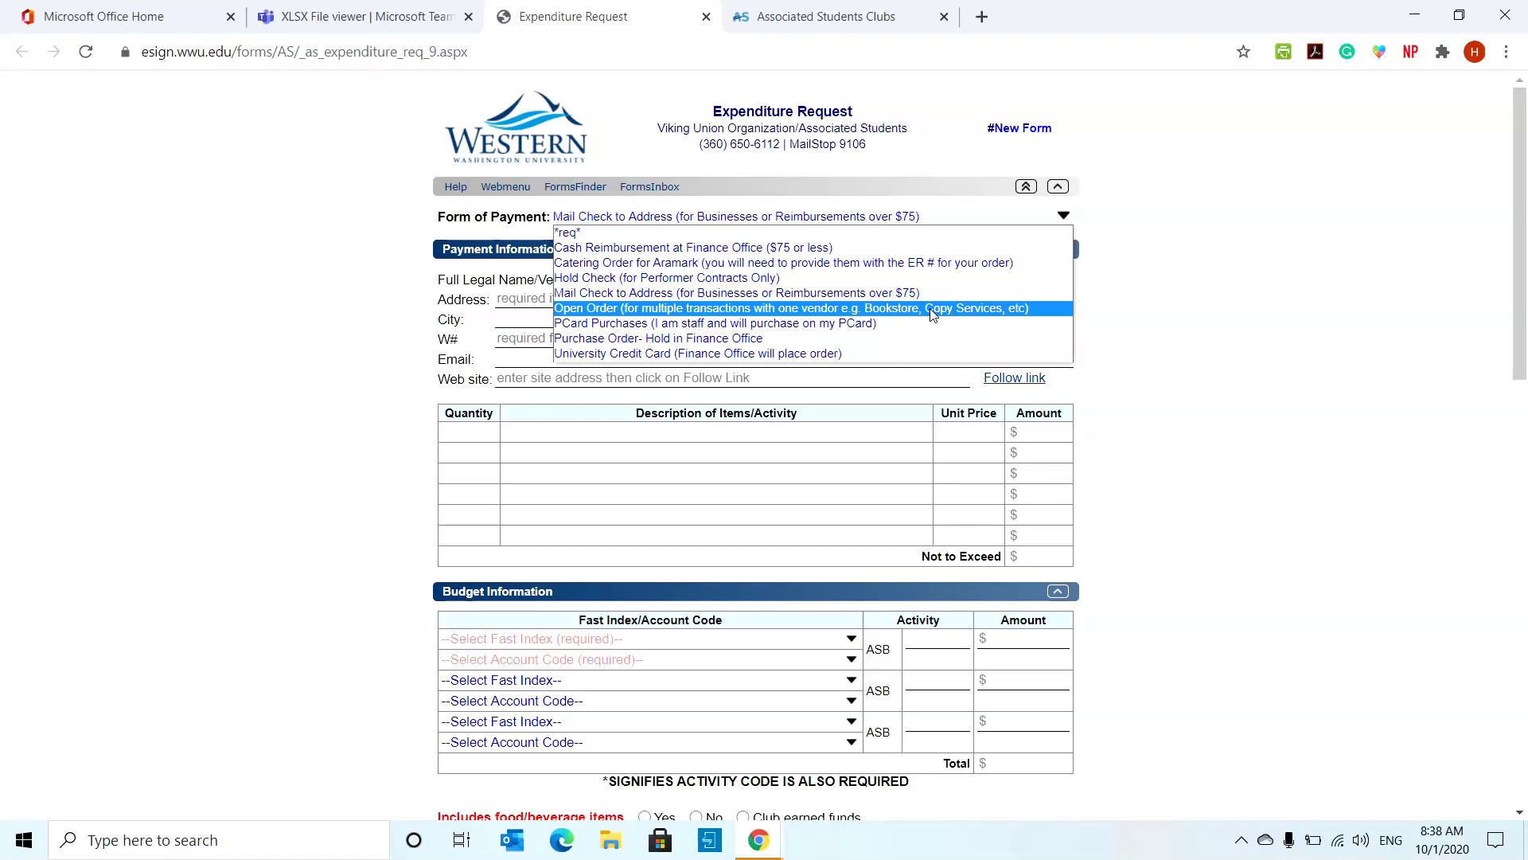
- Try Open Order and PCard Purchases, settling on University Credit Card (Finance Office will place order)
{"action": "left_click", "coordinate": [933, 316]}
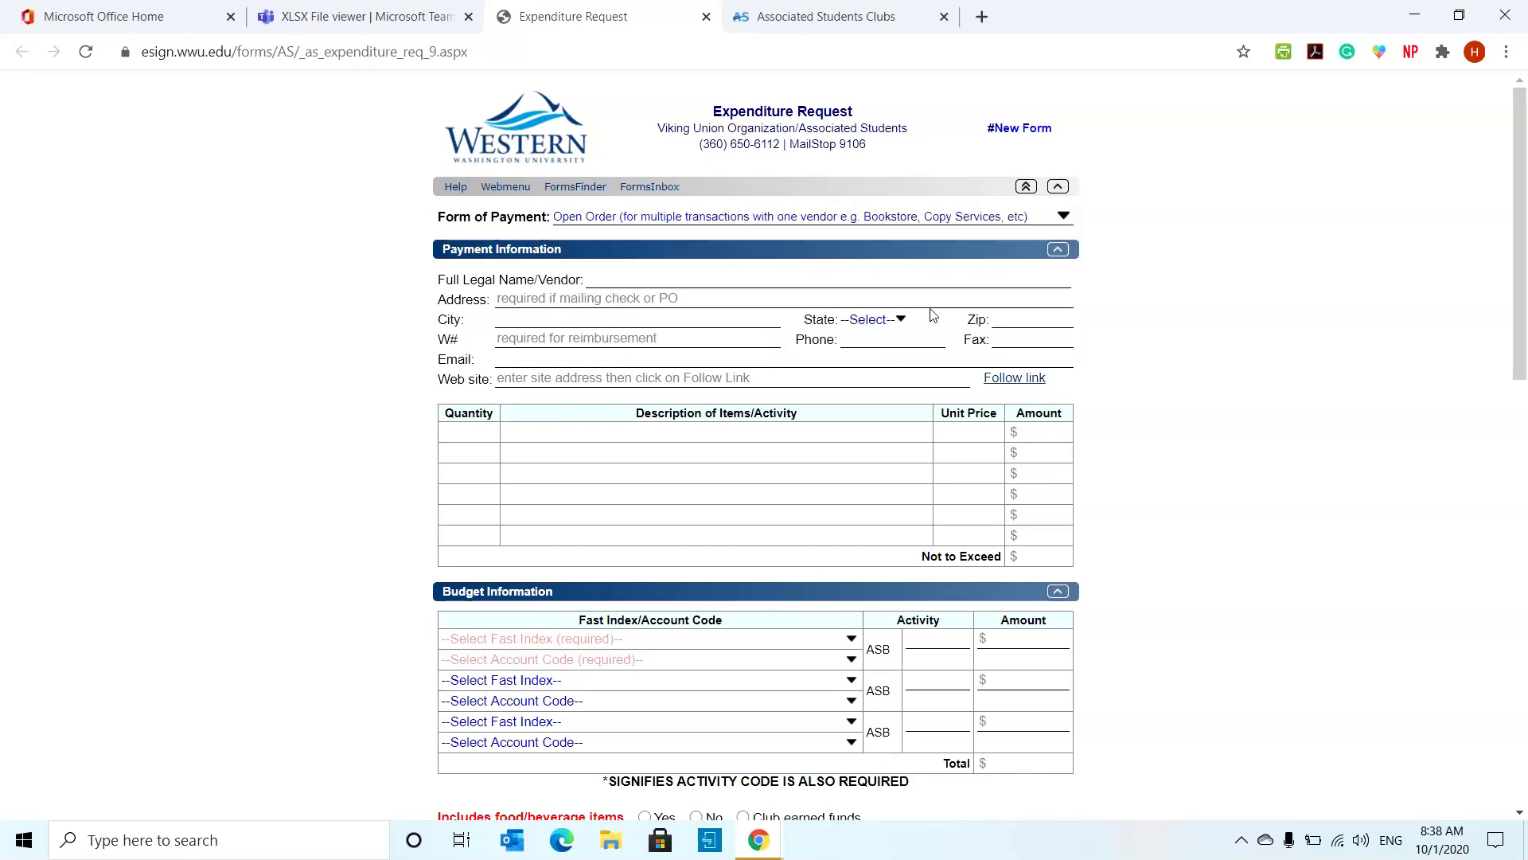
{"action": "left_click", "coordinate": [909, 215]}
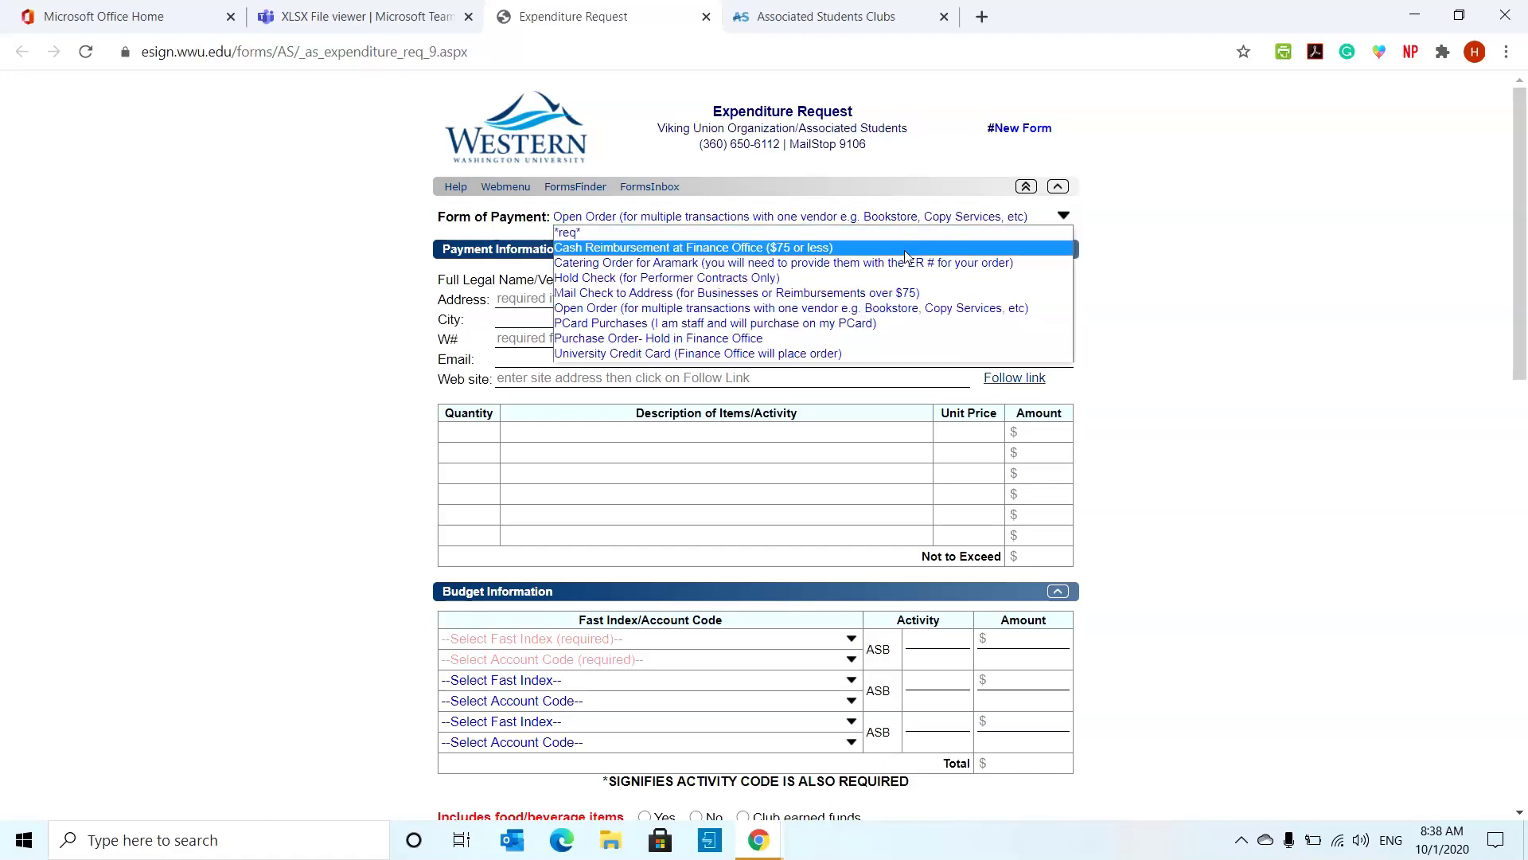
{"action": "left_click", "coordinate": [892, 323]}
{"action": "left_click", "coordinate": [903, 218]}
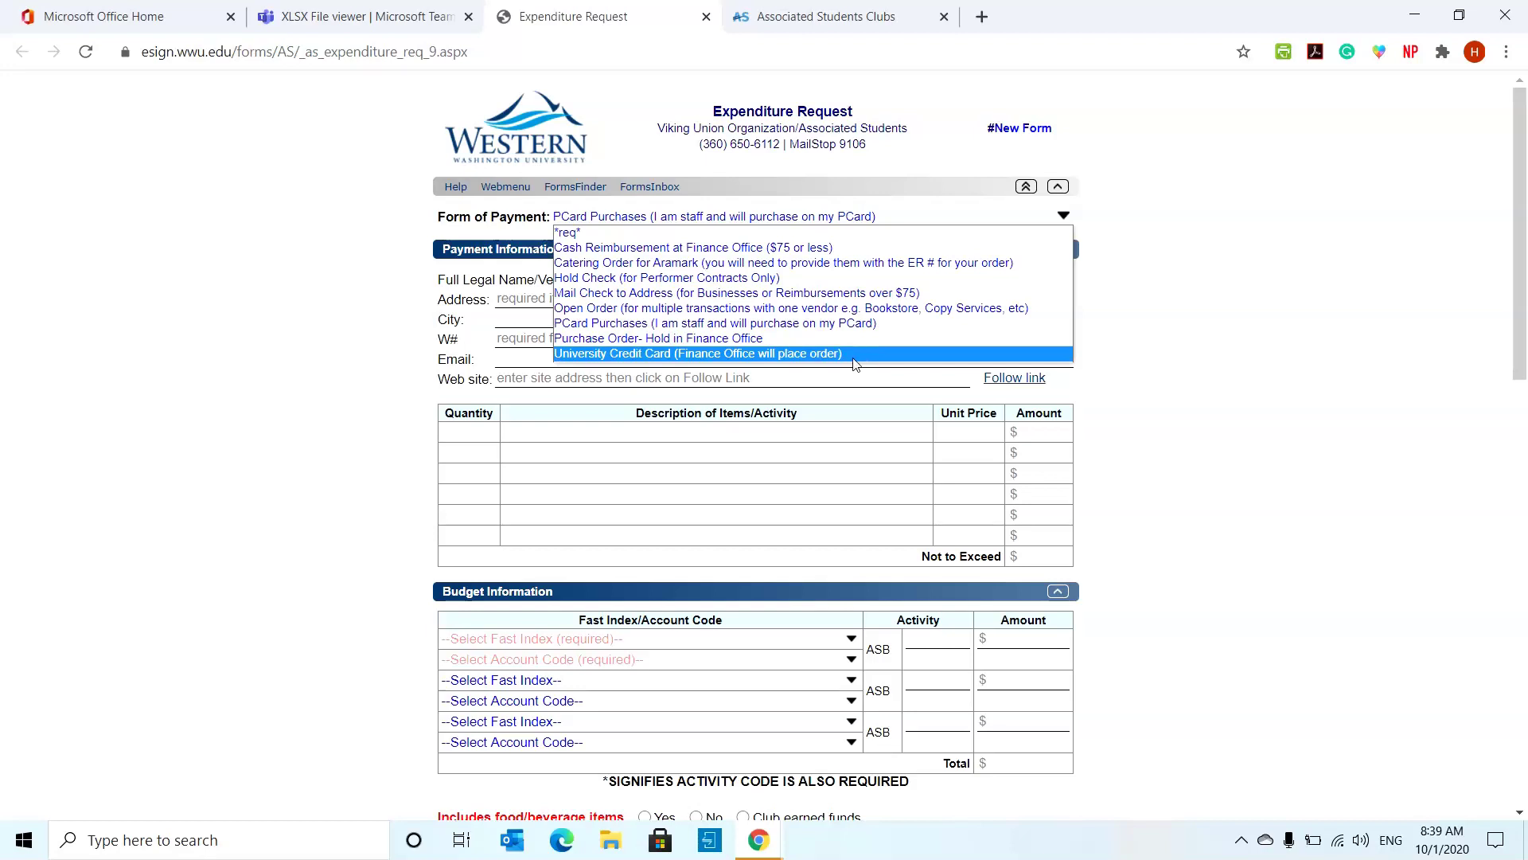
{"action": "left_click", "coordinate": [853, 358]}
{"action": "left_click", "coordinate": [867, 222]}
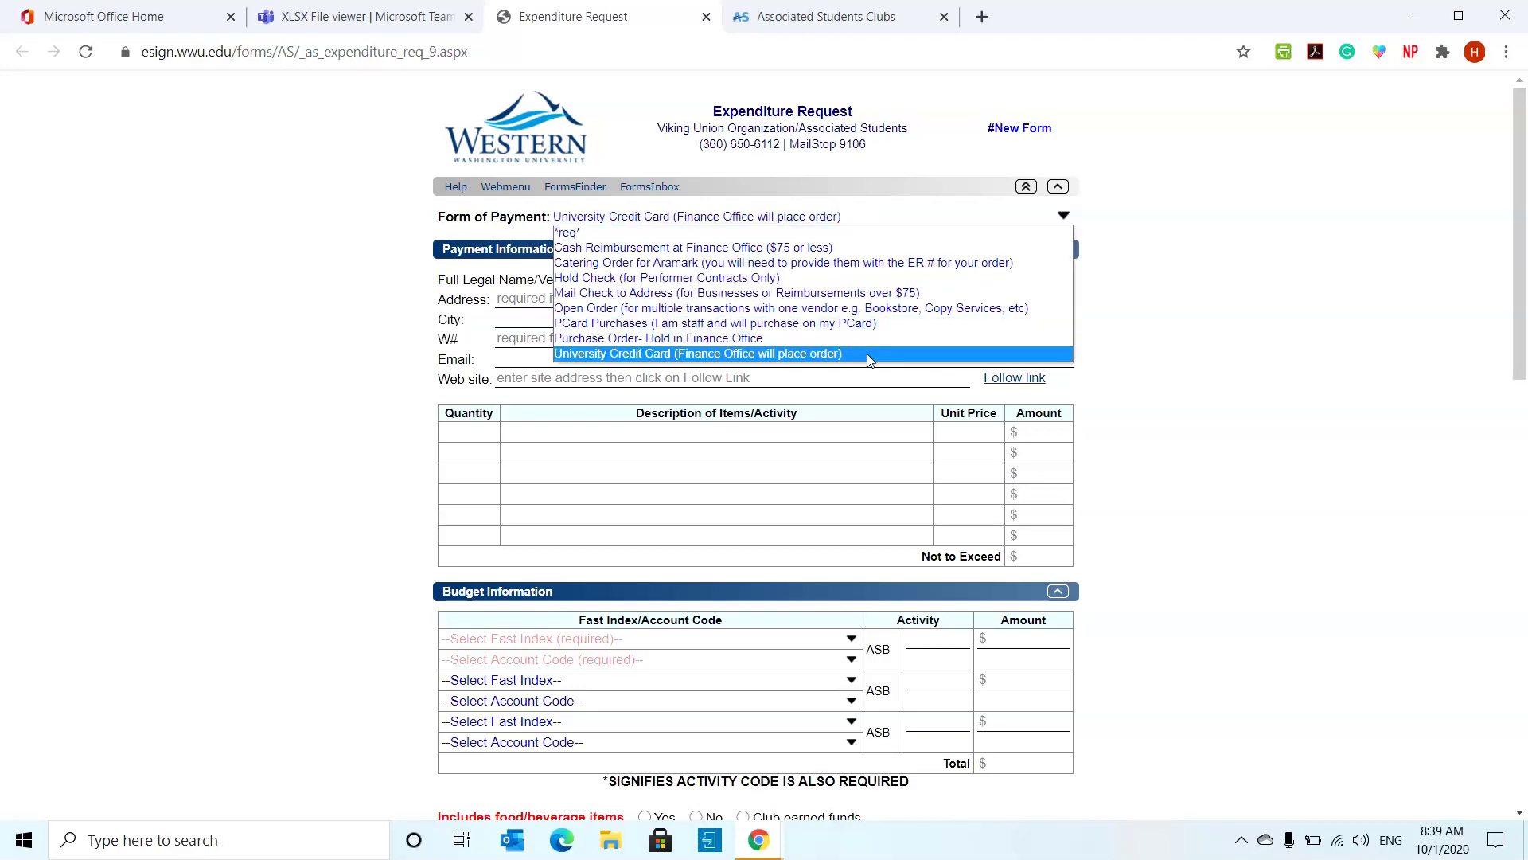
{"action": "left_click", "coordinate": [869, 357]}
{"action": "left_click", "coordinate": [890, 226]}
{"action": "left_click", "coordinate": [864, 359]}
- Set payment to Cash Reimbursement at Finance Office, then enter and clear the payee's W# number
{"action": "left_click", "coordinate": [848, 218]}
{"action": "left_click", "coordinate": [849, 248]}
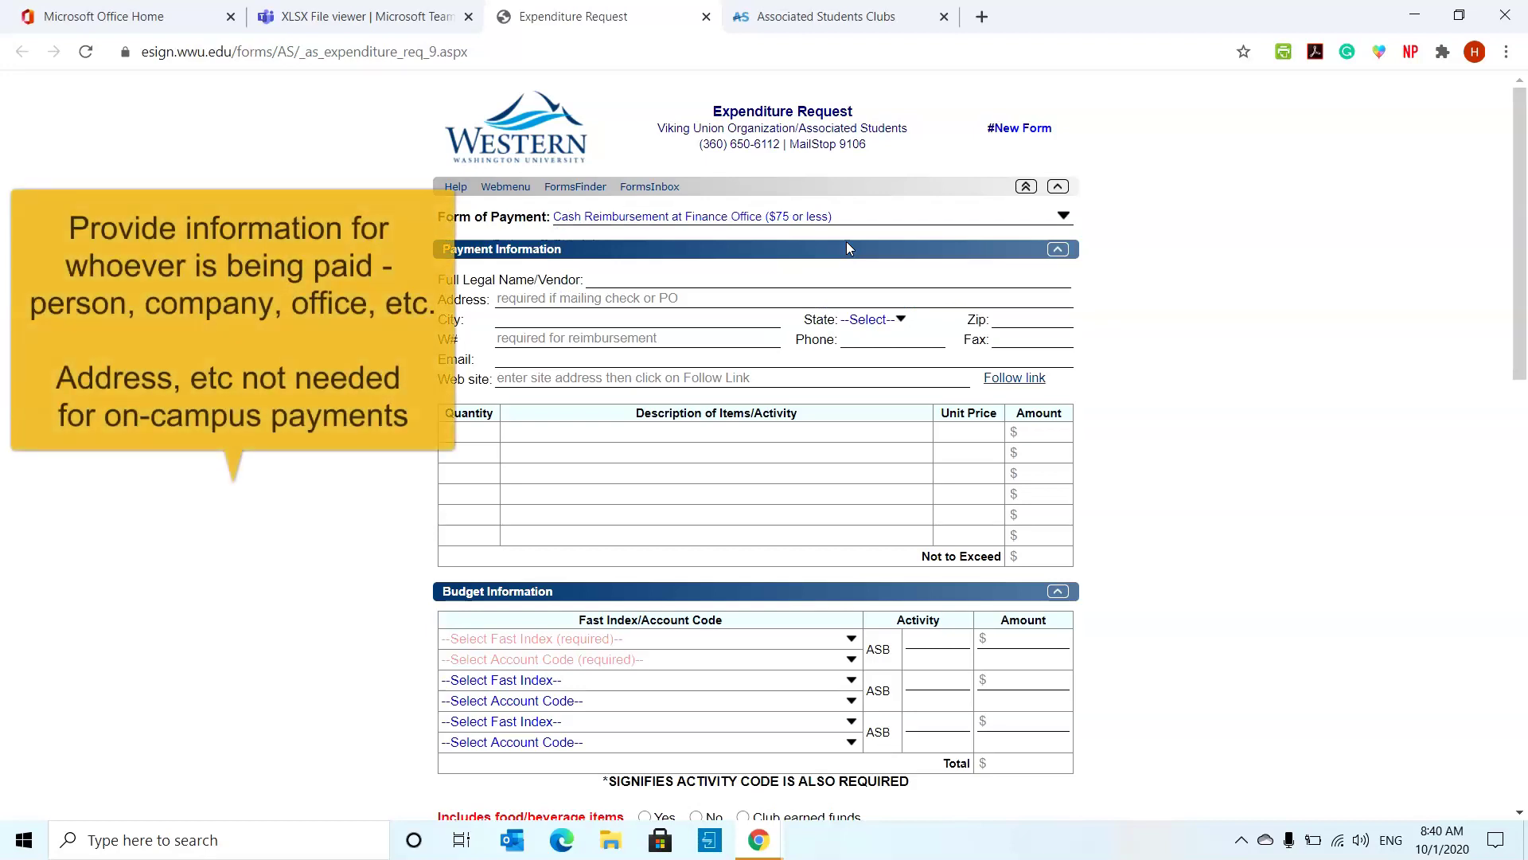
{"action": "left_click", "coordinate": [761, 280]}
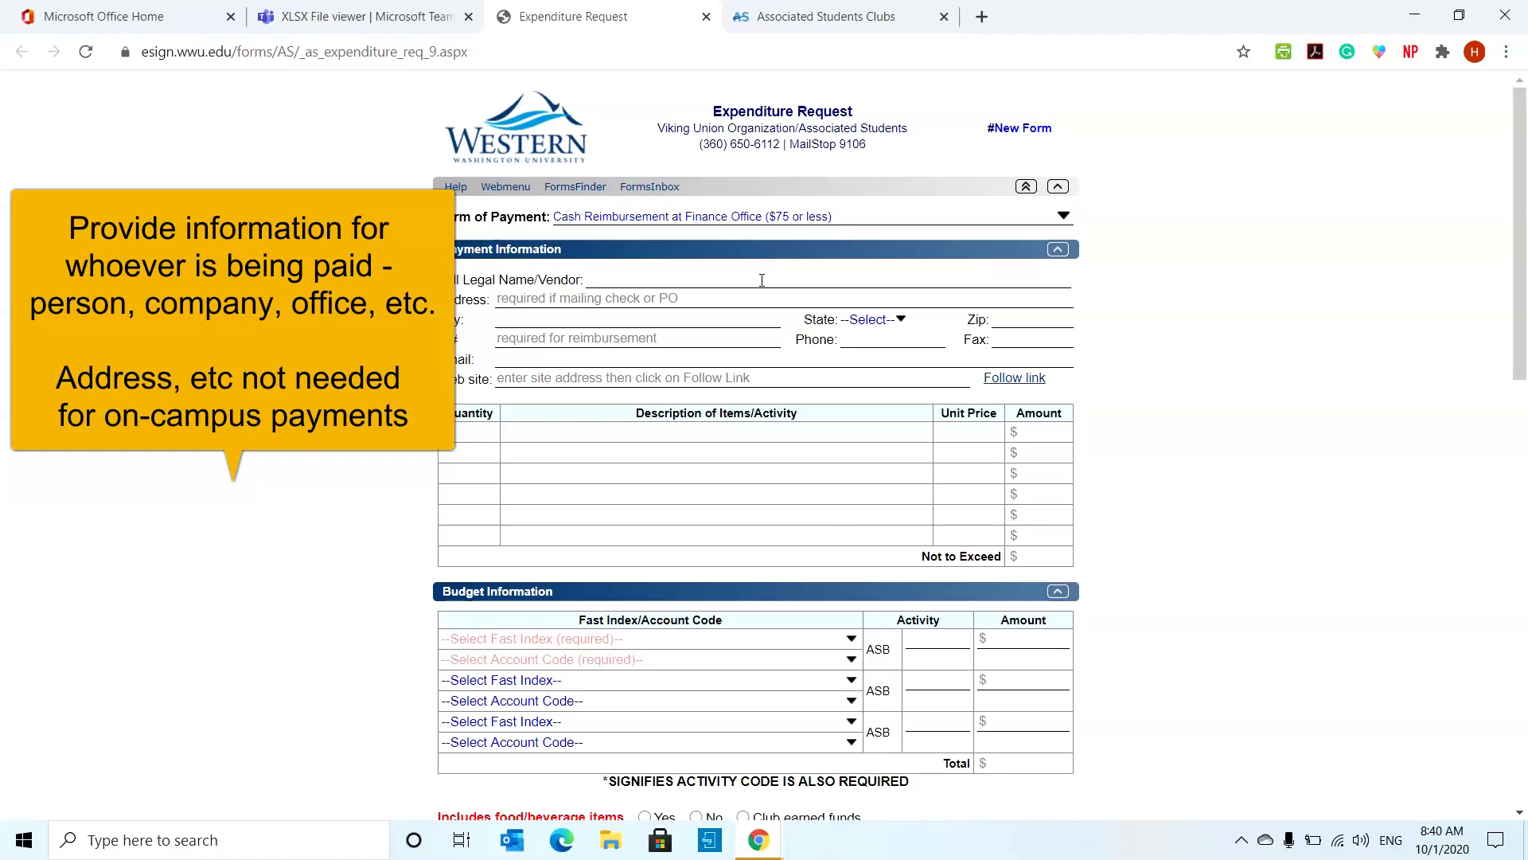
{"action": "left_click", "coordinate": [703, 314]}
{"action": "left_click", "coordinate": [551, 338]}
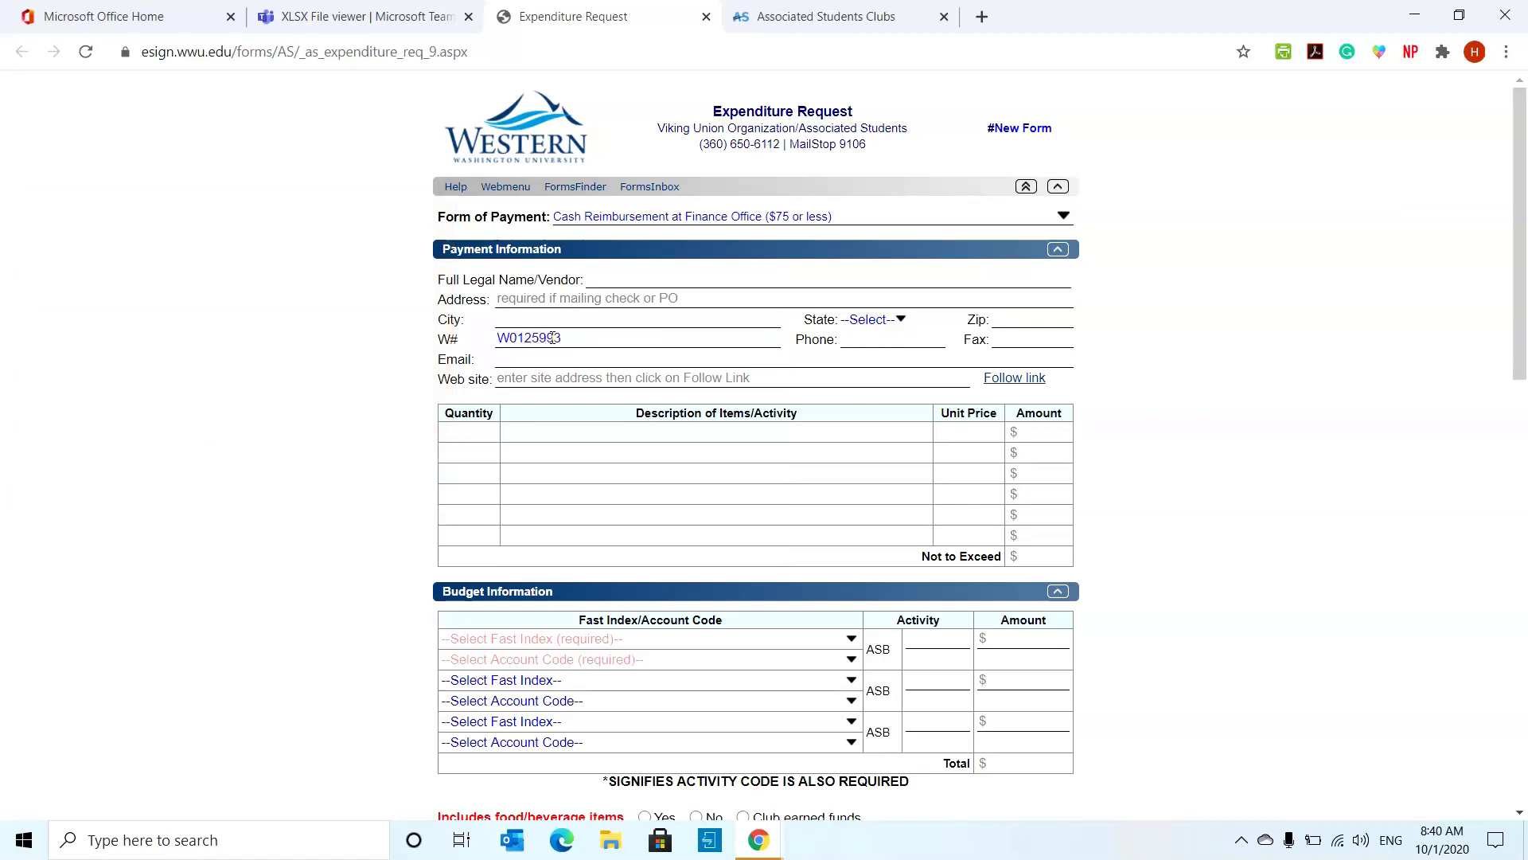
{"action": "key", "text": "ctrl+a"}
{"action": "key", "text": "BackSpace"}
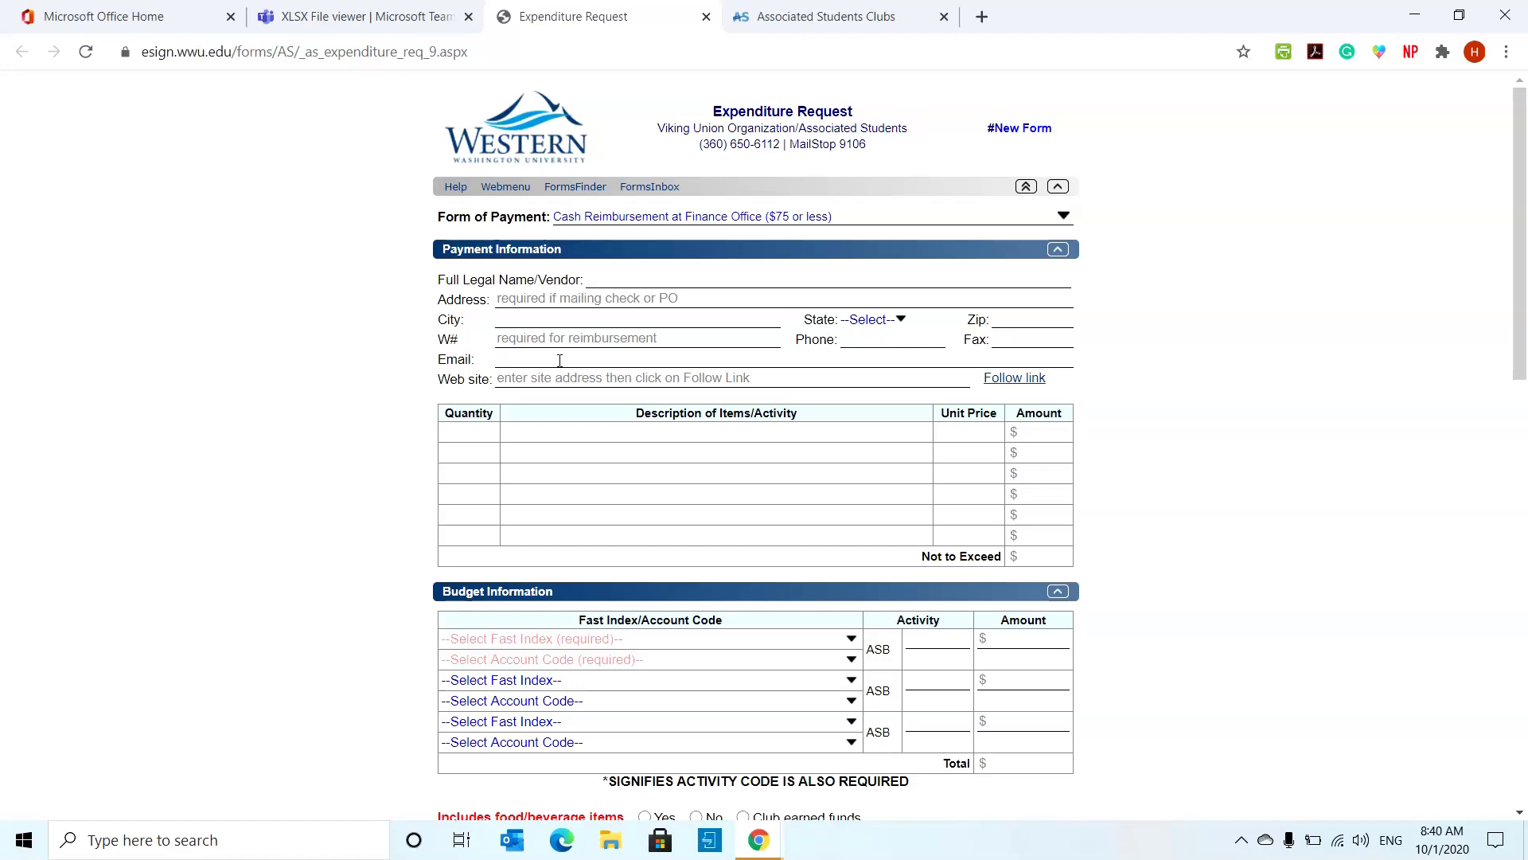
- Add the first item: quantity 3, 'Meeting food. Chips', unit price 2.00
{"action": "left_click", "coordinate": [490, 443]}
{"action": "type", "text": "33"}
{"action": "left_click", "coordinate": [583, 439]}
{"action": "type", "text": "mEETI"}
{"action": "key", "text": "BackSpace"}
{"action": "key", "text": "BackSpace"}
{"action": "key", "text": "BackSpace"}
{"action": "key", "text": "BackSpace"}
{"action": "key", "text": "BackSpace"}
{"action": "type", "text": "Meeting food"}
{"action": "type", "text": ". C"}
{"action": "type", "text": "h"}
{"action": "type", "text": "ip"}
{"action": "type", "text": "s"}
{"action": "type", "text": "2"}
{"action": "key", "text": "Tab"}
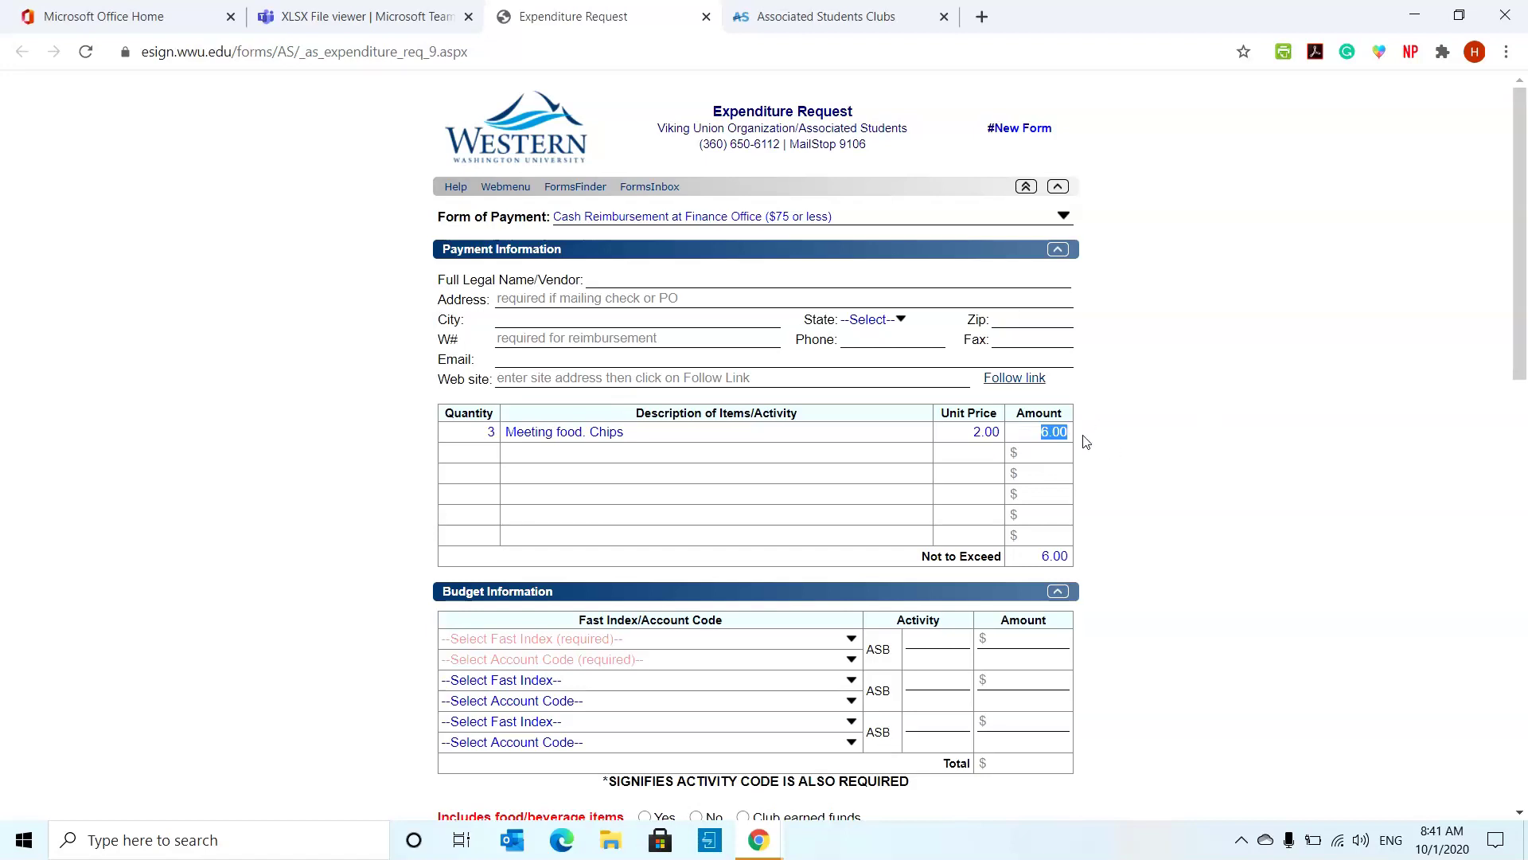
- Add the second item: quantity 5, 'Meeting food. Soda', unit price 1.50, totalling 7.50
{"action": "left_click", "coordinate": [480, 449]}
{"action": "type", "text": "5"}
{"action": "type", "text": "Meeting "}
{"action": "type", "text": "food"}
{"action": "type", "text": ". SOd"}
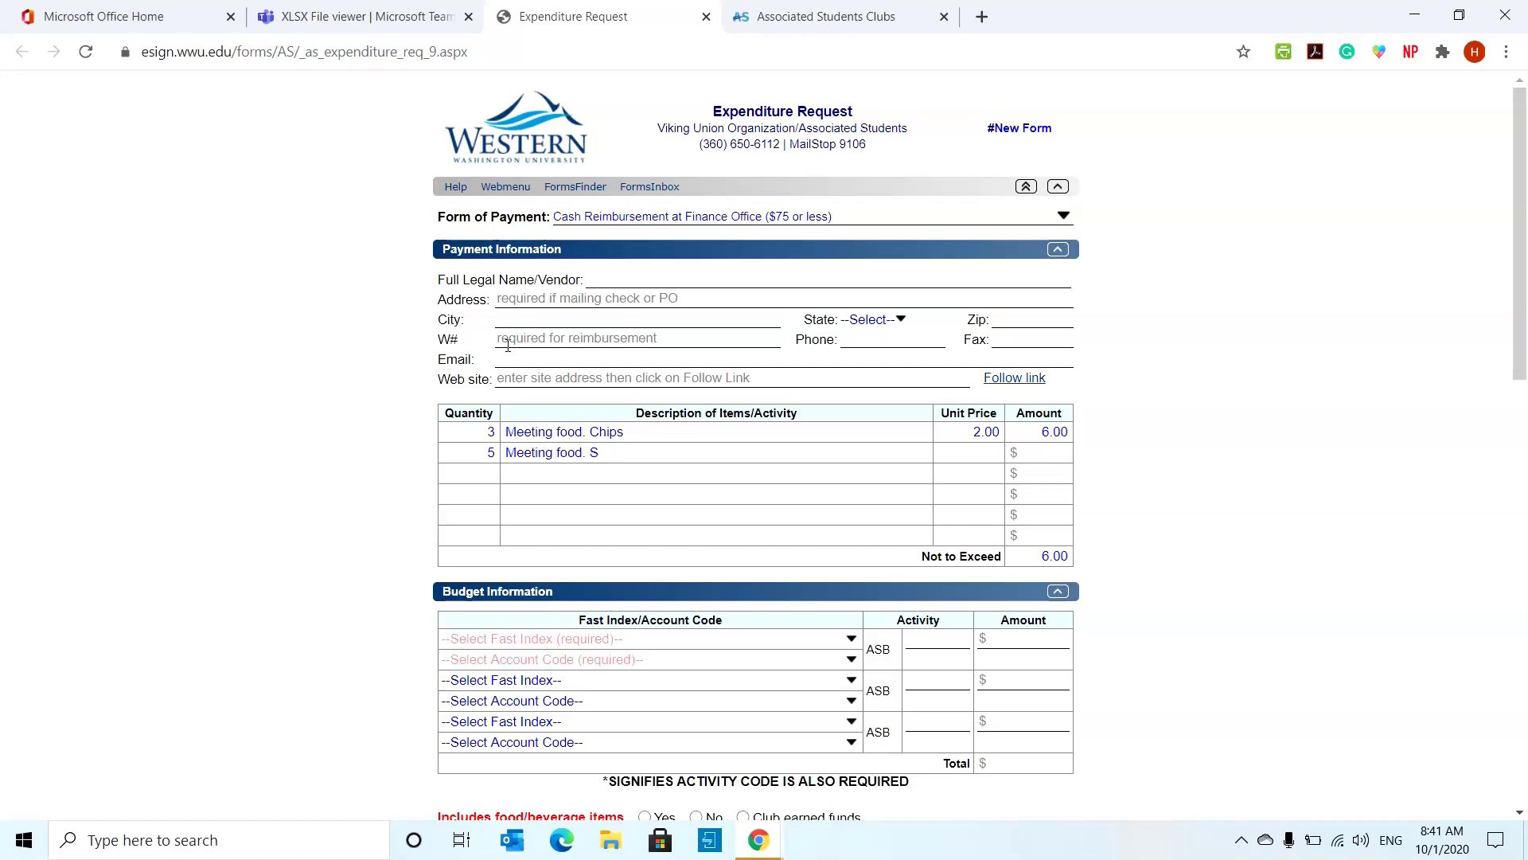
{"action": "type", "text": "od"}
{"action": "type", "text": "1.50"}
{"action": "key", "text": "Tab"}
{"action": "left_click", "coordinate": [1058, 464]}
{"action": "double_click", "coordinate": [1055, 452]}
{"action": "left_click", "coordinate": [1063, 474]}
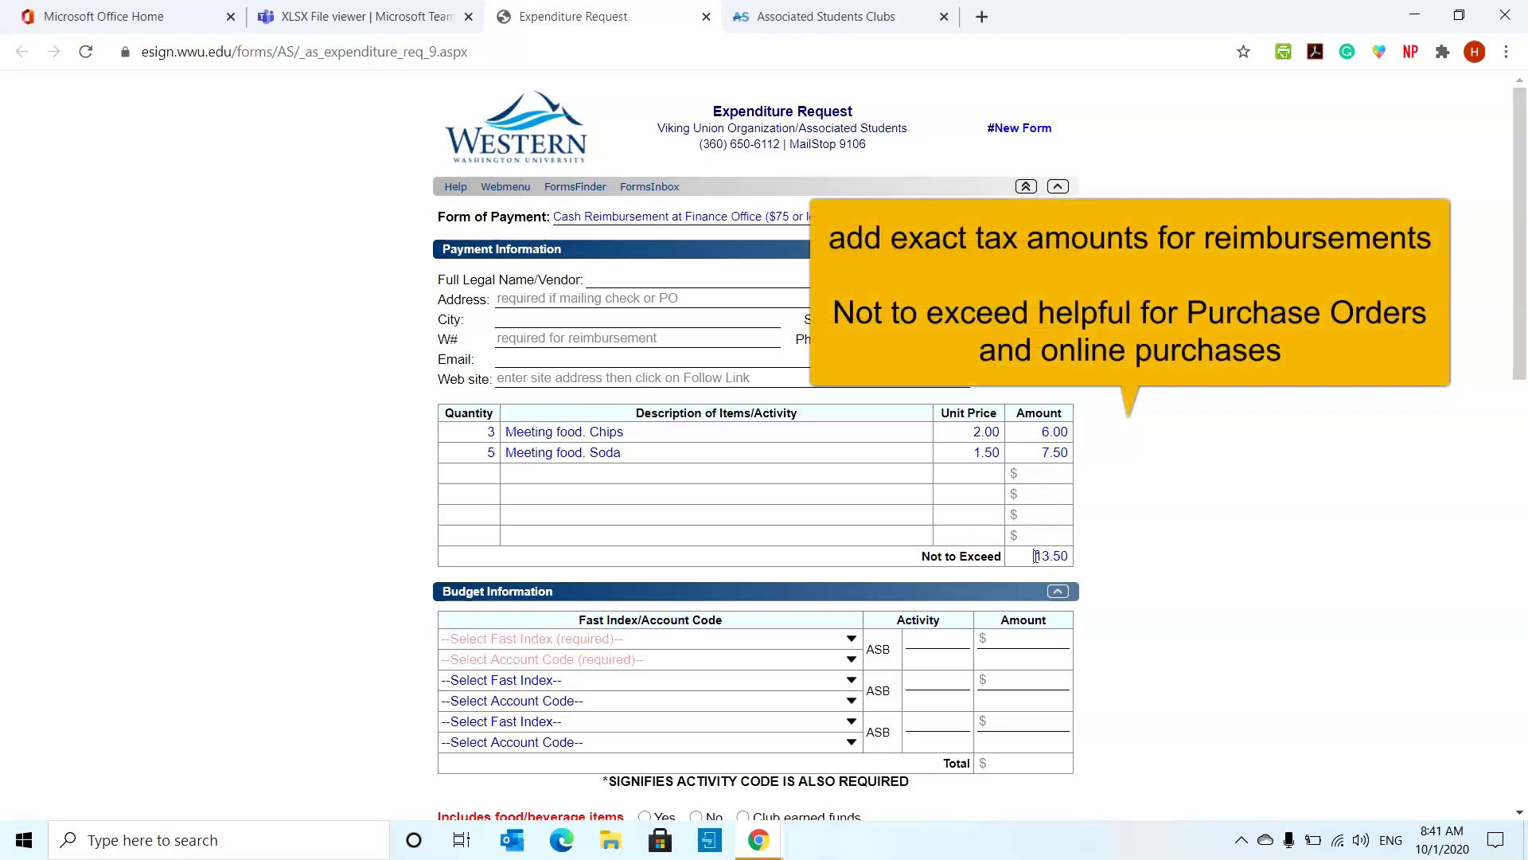
- Change the Not to Exceed amount from 13.50 to 15.00
{"action": "left_click_drag", "start_coordinate": [1035, 555], "coordinate": [1068, 556]}
{"action": "type", "text": "15"}
{"action": "left_click", "coordinate": [1191, 602]}
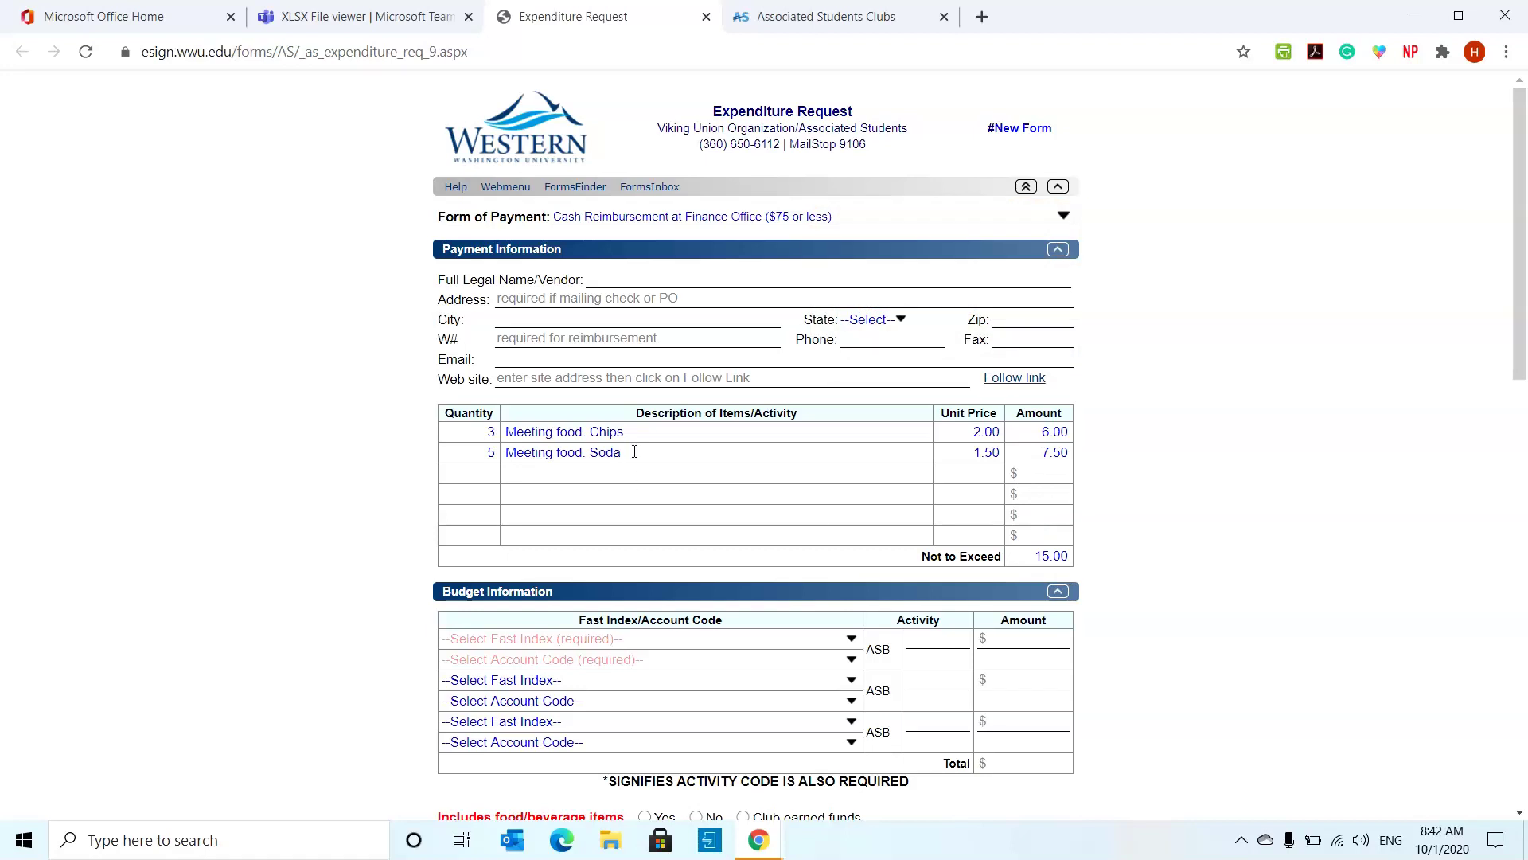
{"action": "scroll", "coordinate": [635, 451], "scroll_direction": "down", "scroll_amount": 3}
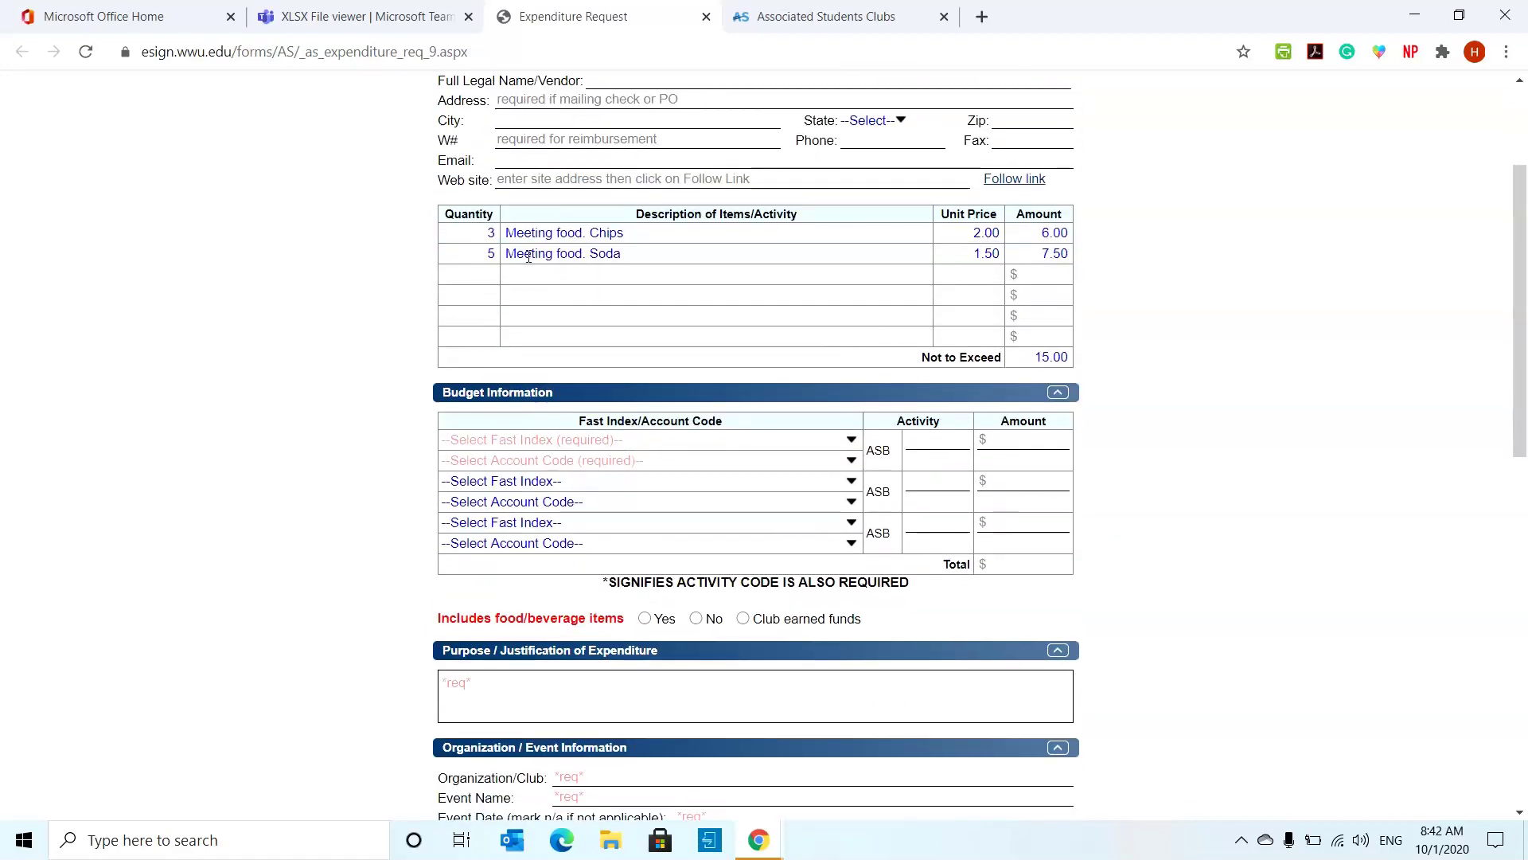
- Choose FXCLUB- Club Funds as the first budget line's Fast Index
{"action": "scroll", "coordinate": [524, 243], "scroll_direction": "down", "scroll_amount": 1}
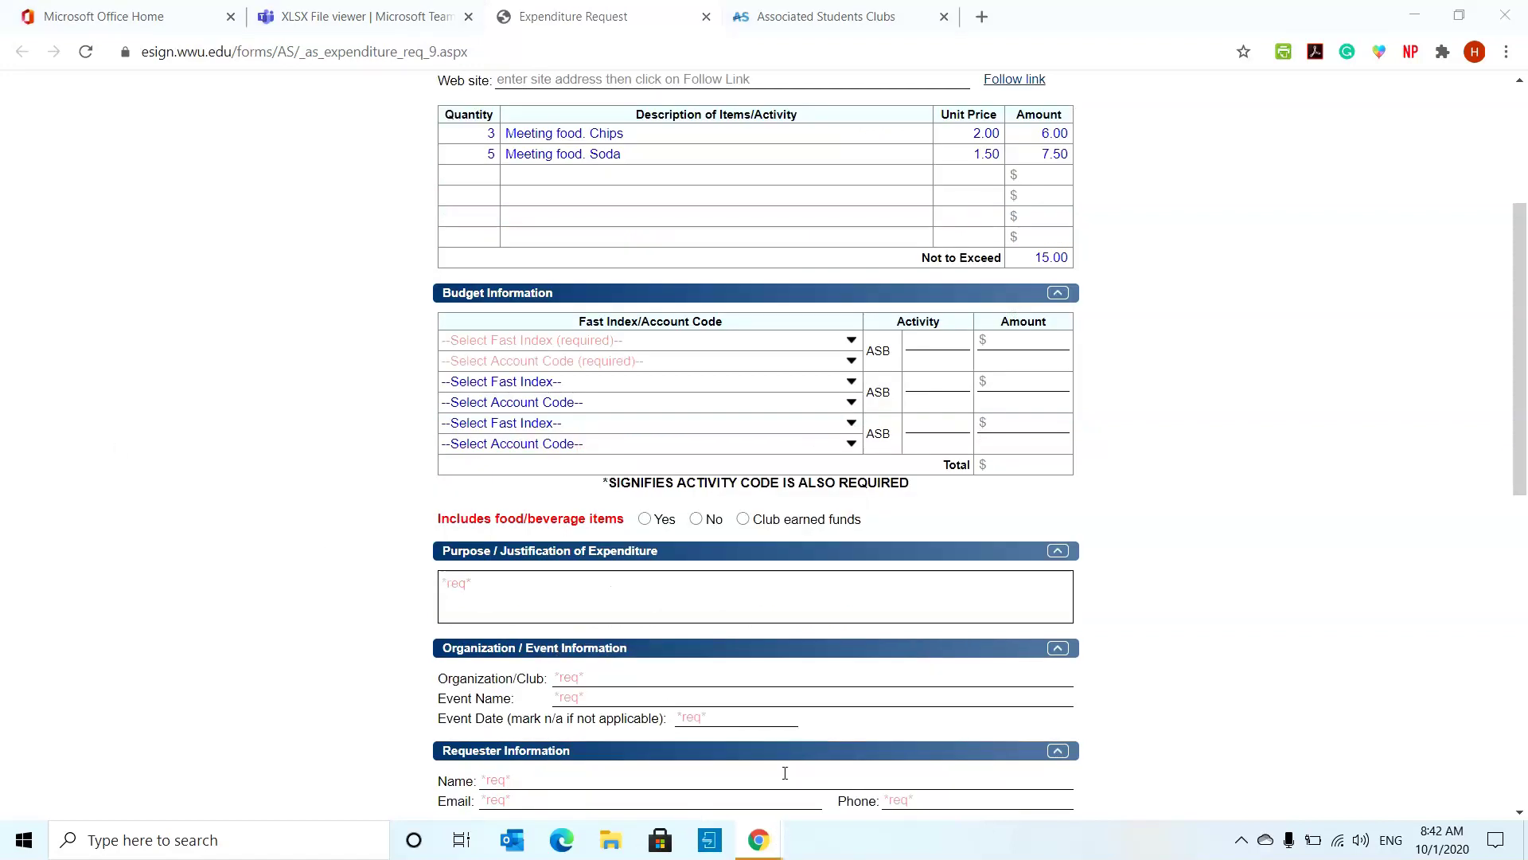
{"action": "left_click", "coordinate": [851, 341]}
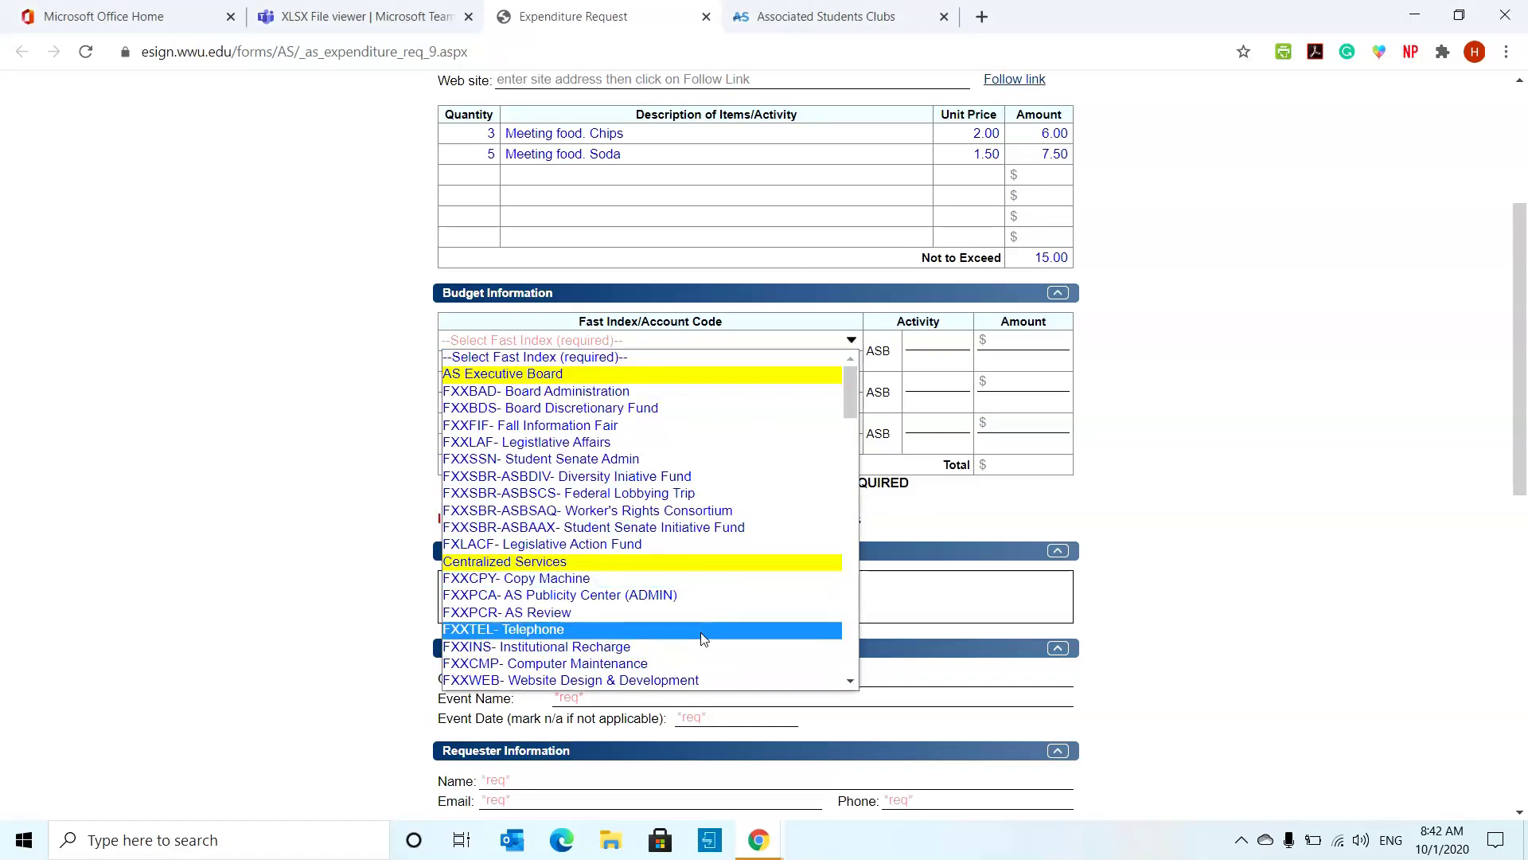
{"action": "scroll", "coordinate": [704, 624], "scroll_direction": "down", "scroll_amount": 5}
{"action": "scroll", "coordinate": [704, 624], "scroll_direction": "down", "scroll_amount": 2}
{"action": "scroll", "coordinate": [703, 624], "scroll_direction": "up", "scroll_amount": 2}
{"action": "left_click", "coordinate": [578, 454]}
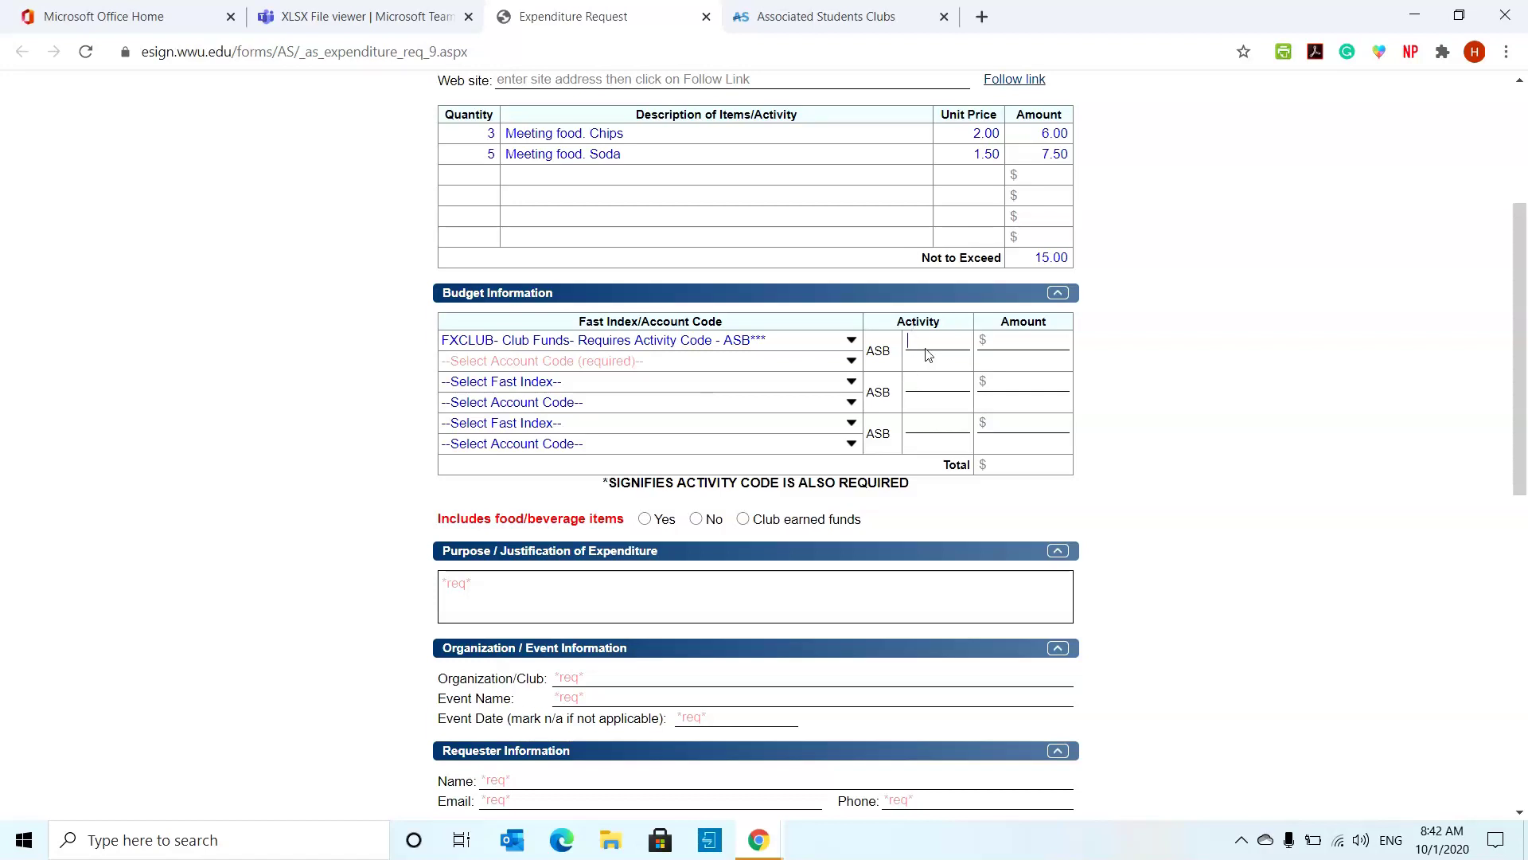
- Check the Club Budget Tracker for the activity code and enter 636
{"action": "left_click", "coordinate": [391, 10]}
{"action": "left_click", "coordinate": [591, 8]}
{"action": "left_click", "coordinate": [398, 12]}
{"action": "left_click", "coordinate": [605, 13]}
{"action": "type", "text": "636"}
{"action": "left_click", "coordinate": [933, 340]}
{"action": "left_click", "coordinate": [1008, 342]}
- Select E263- Food (not paid for by attendees) as the first budget line's account code
{"action": "scroll", "coordinate": [713, 398], "scroll_direction": "up", "scroll_amount": 3}
{"action": "scroll", "coordinate": [710, 398], "scroll_direction": "down", "scroll_amount": 2}
{"action": "left_click", "coordinate": [711, 460]}
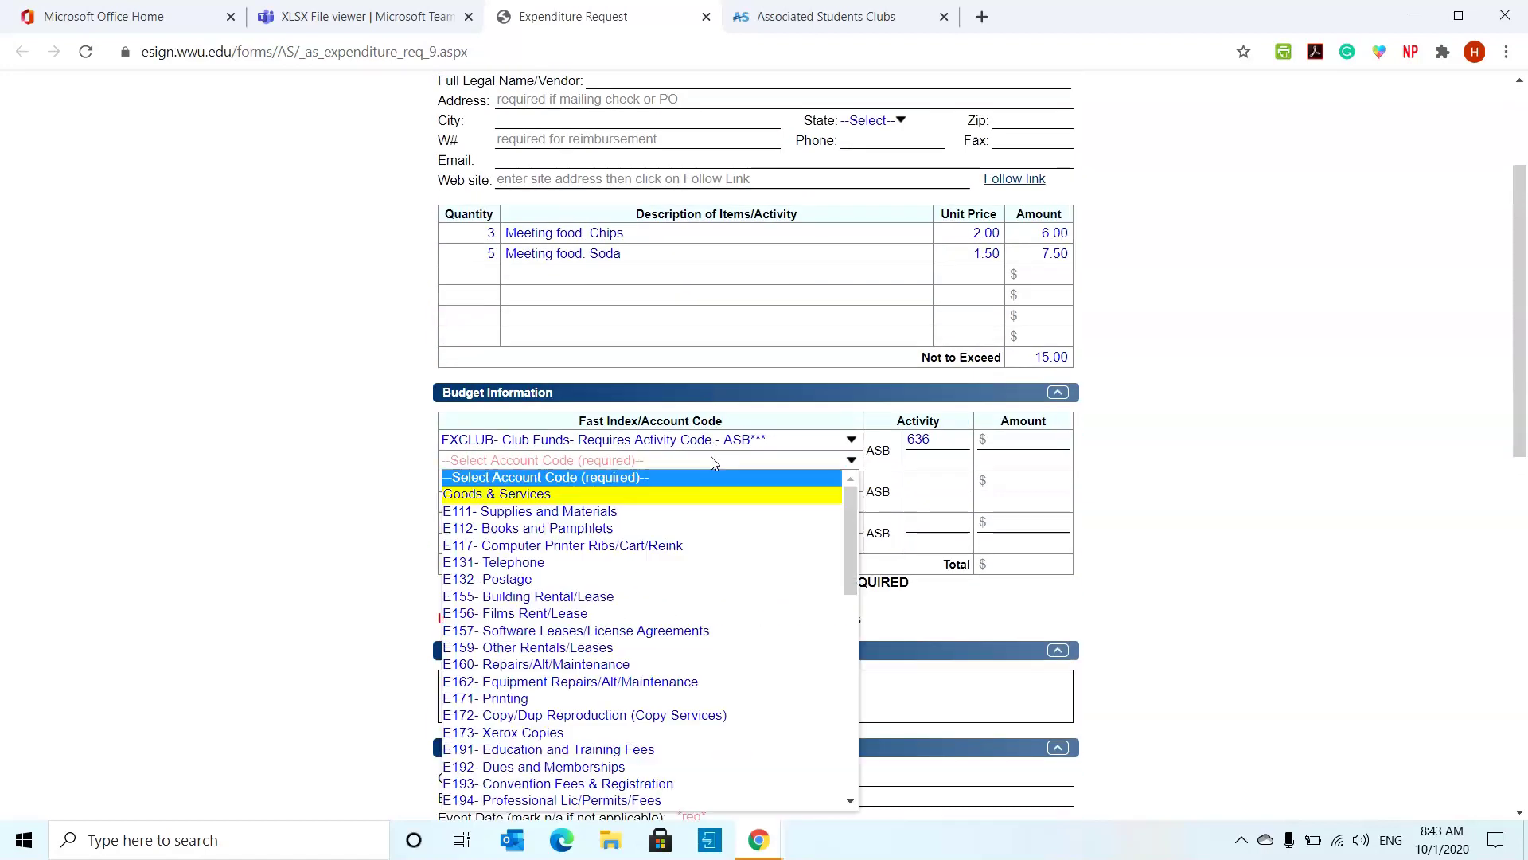
{"action": "scroll", "coordinate": [711, 374], "scroll_direction": "down", "scroll_amount": 1}
{"action": "left_click", "coordinate": [708, 365]}
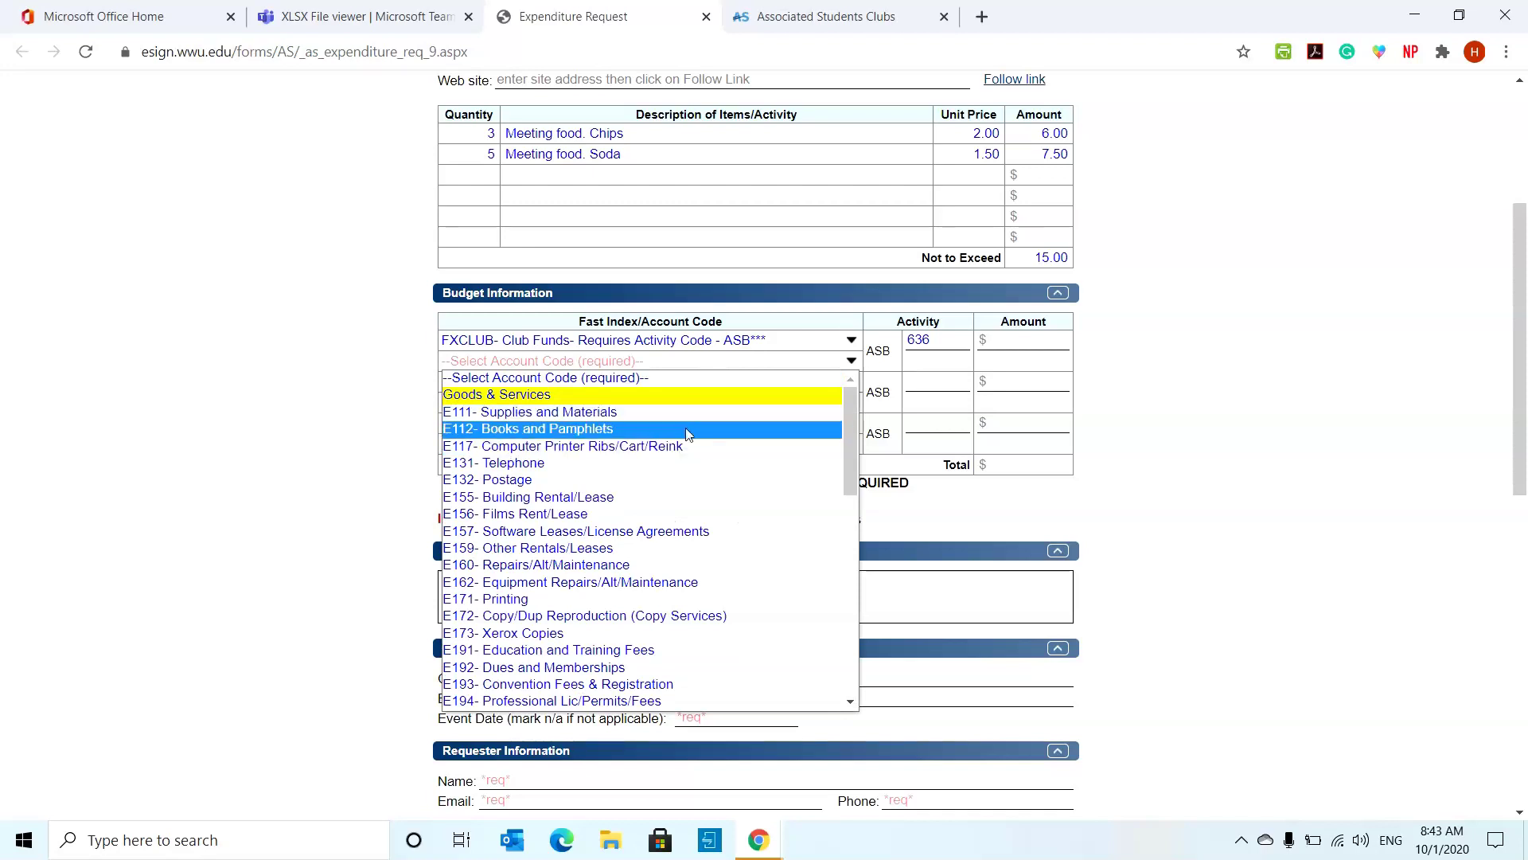
{"action": "scroll", "coordinate": [677, 446], "scroll_direction": "down", "scroll_amount": 5}
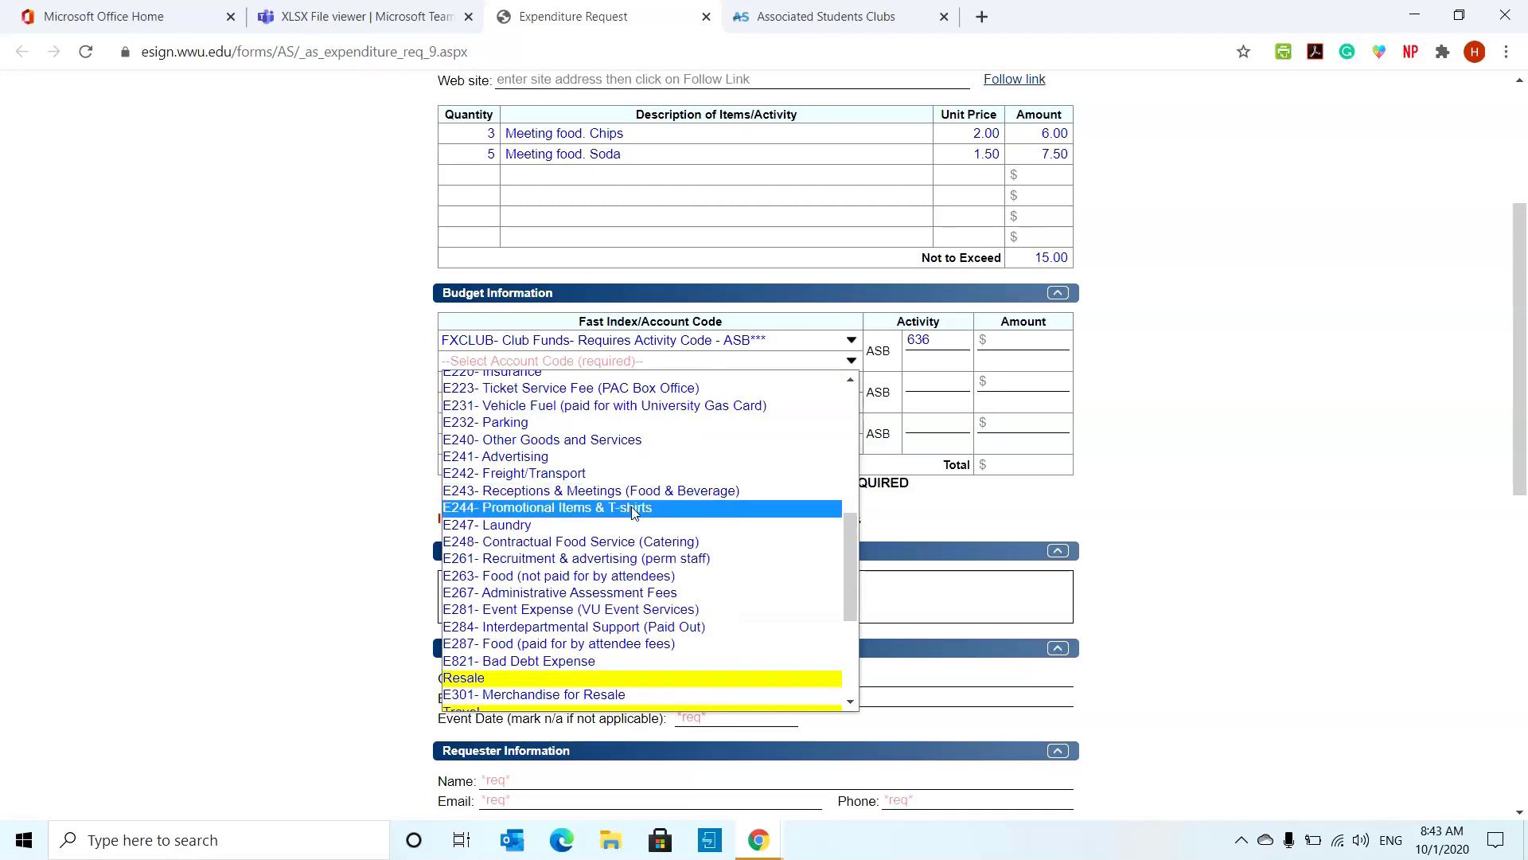
{"action": "left_click", "coordinate": [658, 575]}
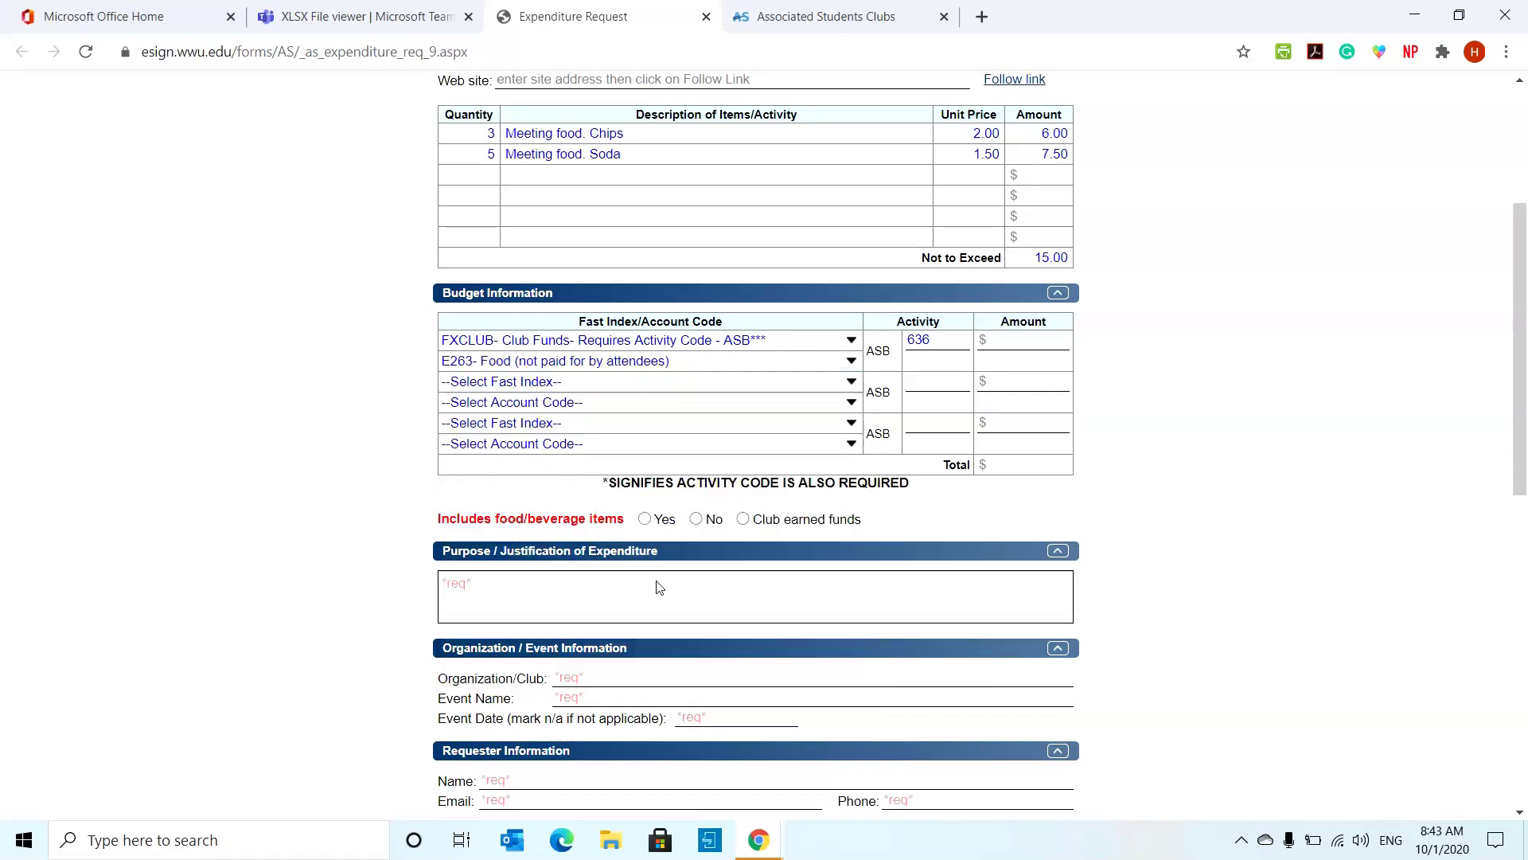
- Recheck the account code and fast index lists, leaving E263 selected
{"action": "left_click", "coordinate": [736, 363]}
{"action": "scroll", "coordinate": [717, 558], "scroll_direction": "down", "scroll_amount": 3}
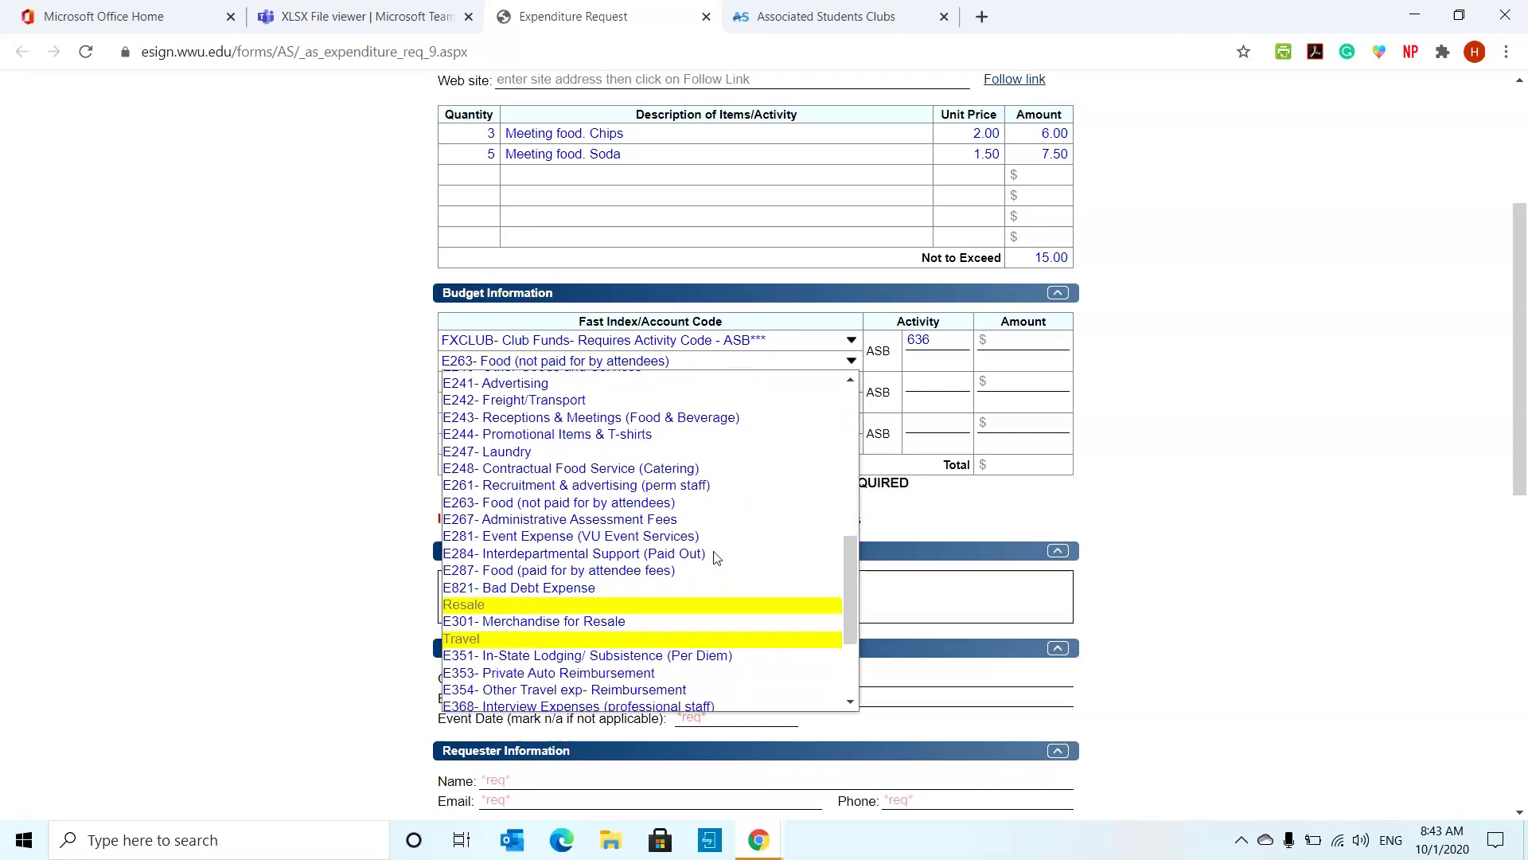
{"action": "scroll", "coordinate": [717, 549], "scroll_direction": "up", "scroll_amount": 6}
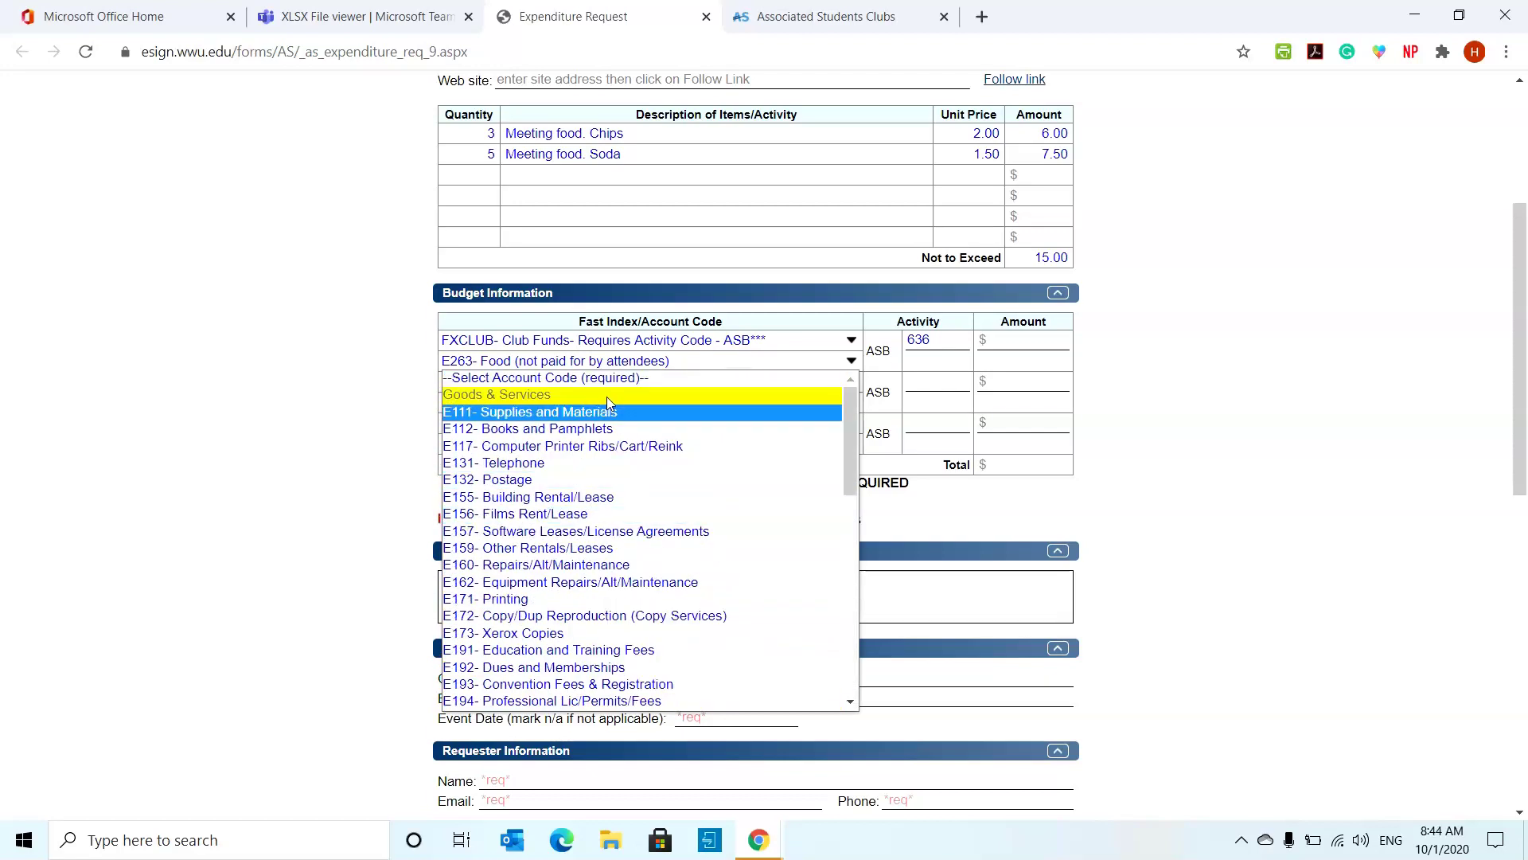
{"action": "left_click", "coordinate": [646, 361]}
{"action": "left_click", "coordinate": [648, 341]}
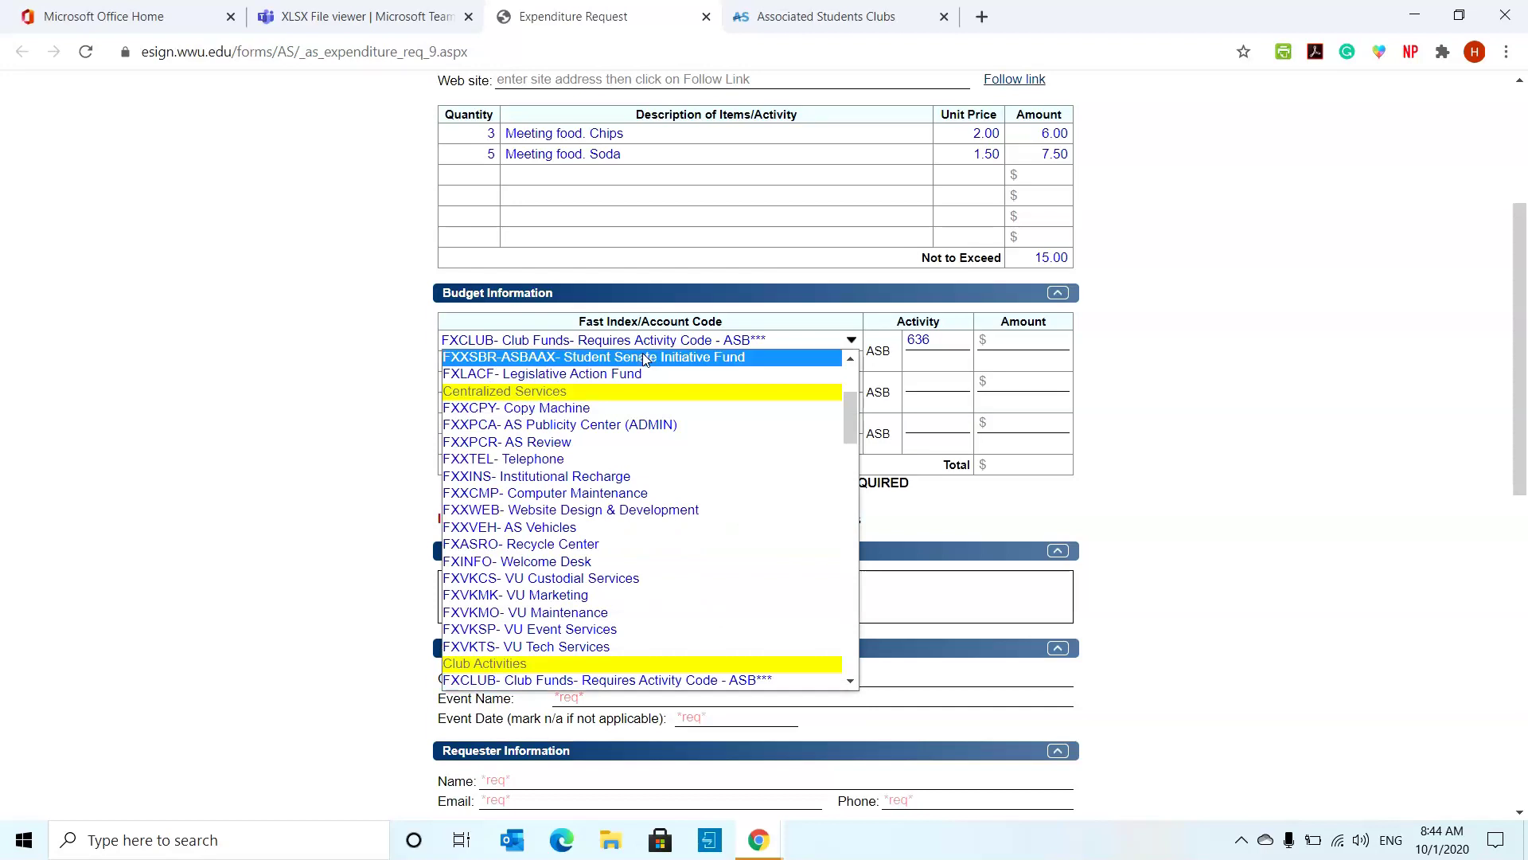
{"action": "left_click", "coordinate": [691, 340]}
{"action": "left_click", "coordinate": [687, 363]}
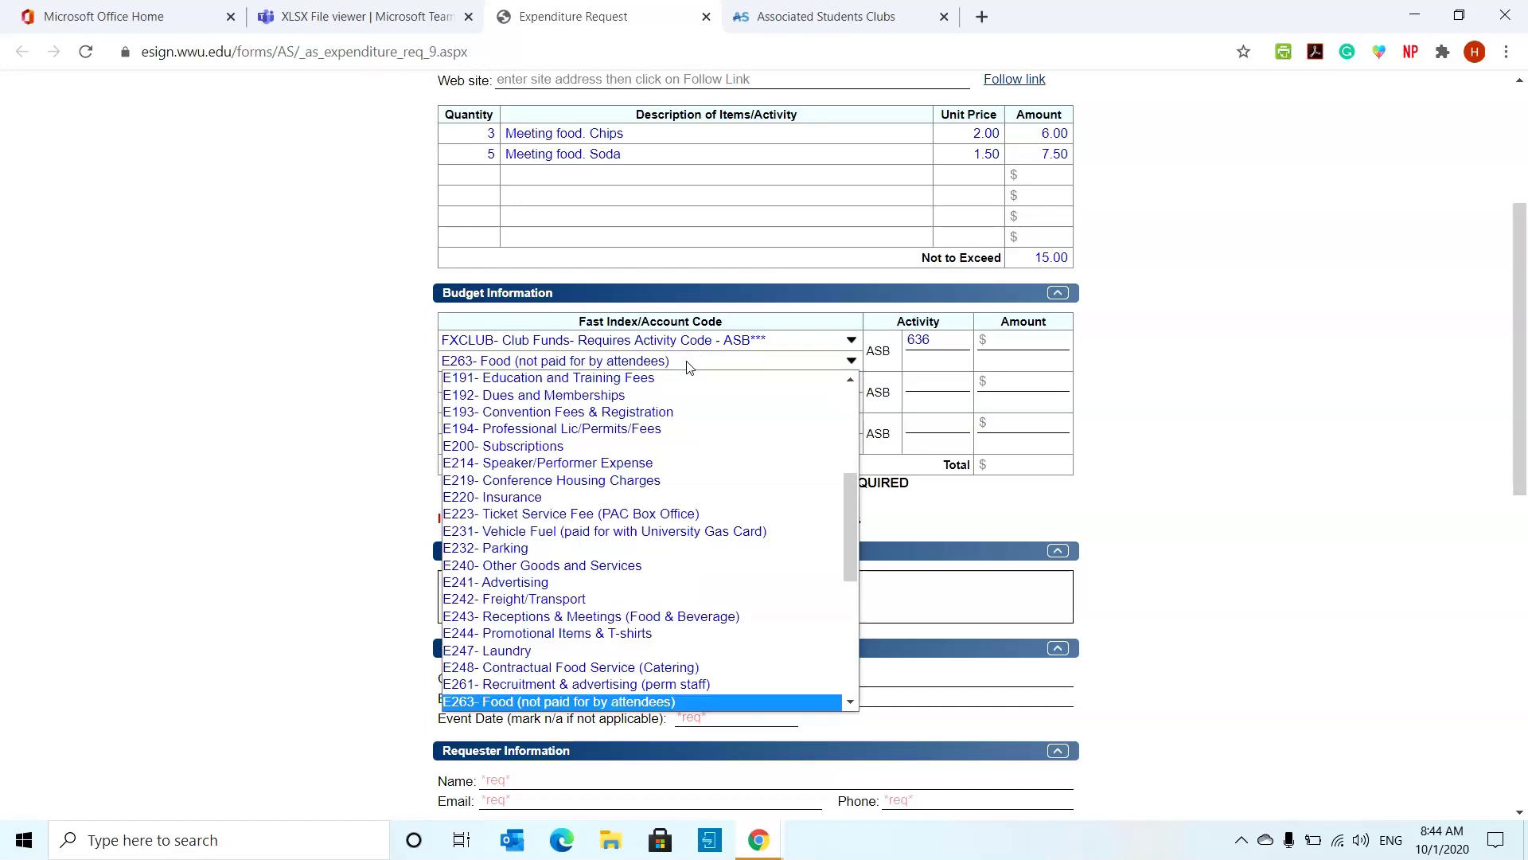
{"action": "scroll", "coordinate": [667, 479], "scroll_direction": "up", "scroll_amount": 5}
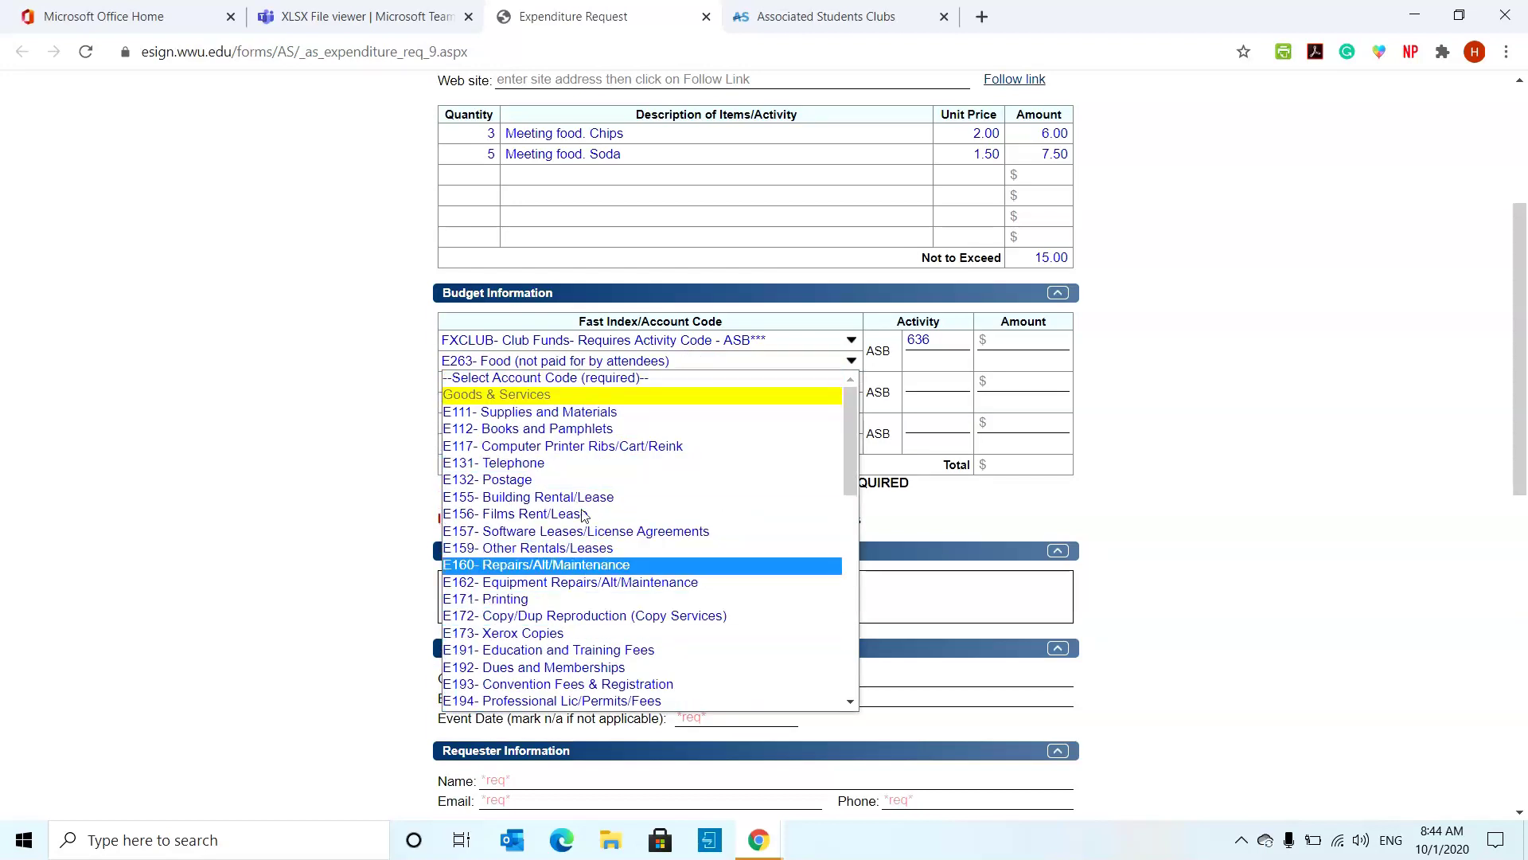
{"action": "scroll", "coordinate": [605, 521], "scroll_direction": "down", "scroll_amount": 5}
{"action": "scroll", "coordinate": [605, 528], "scroll_direction": "up", "scroll_amount": 5}
{"action": "left_click", "coordinate": [644, 359]}
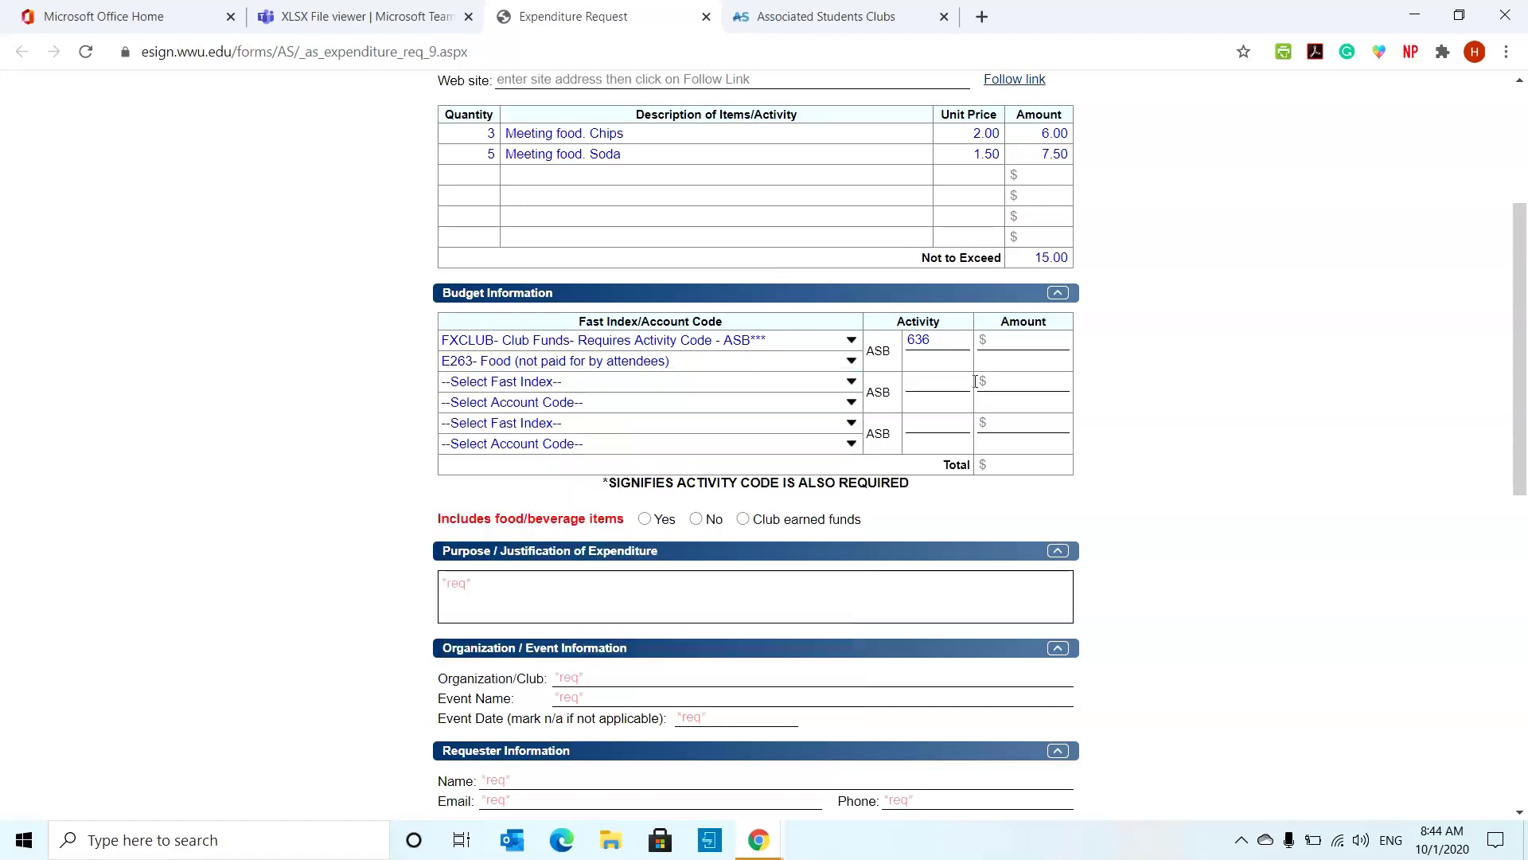
- Enter 15.00 as the first budget line's amount
{"action": "left_click", "coordinate": [1021, 337]}
{"action": "type", "text": "15"}
{"action": "left_click", "coordinate": [1119, 328]}
- Preview the Food section, then answer the food/beverage question with Club earned funds
{"action": "scroll", "coordinate": [1079, 438], "scroll_direction": "down", "scroll_amount": 1}
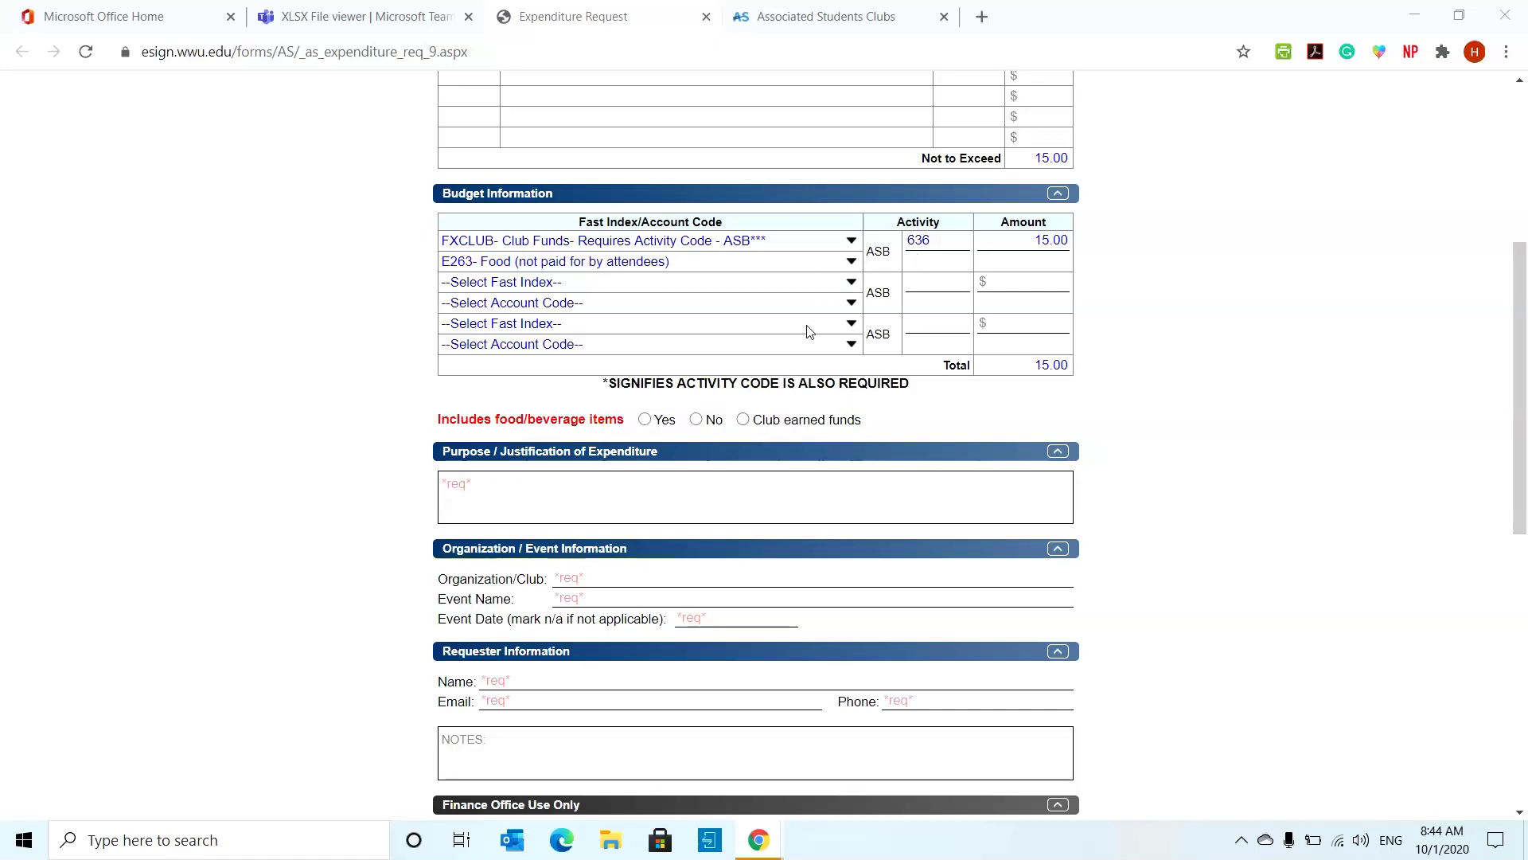
{"action": "left_click", "coordinate": [745, 424]}
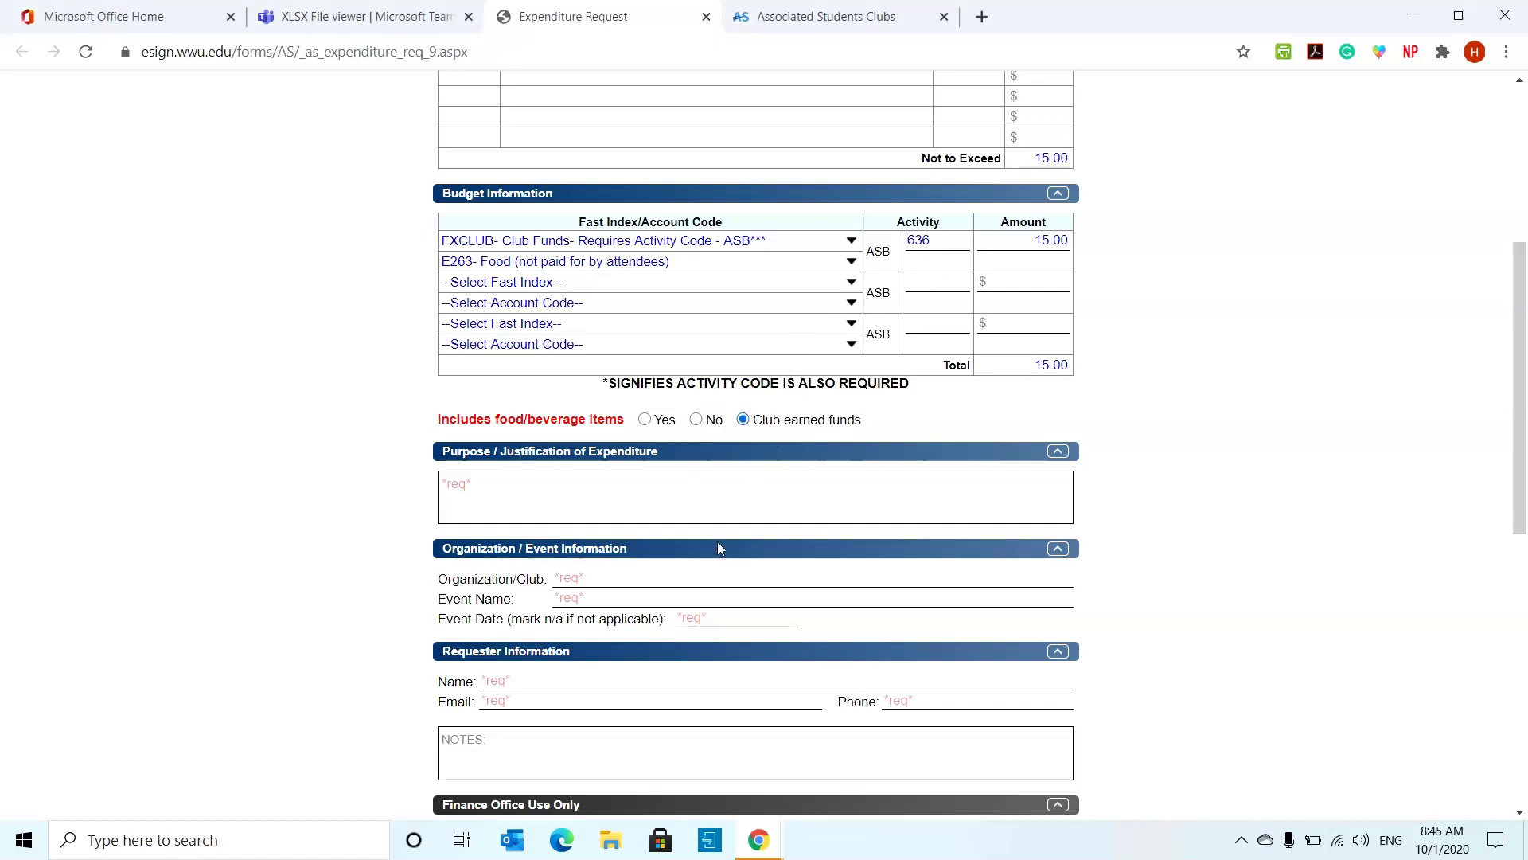
{"action": "left_click", "coordinate": [645, 420]}
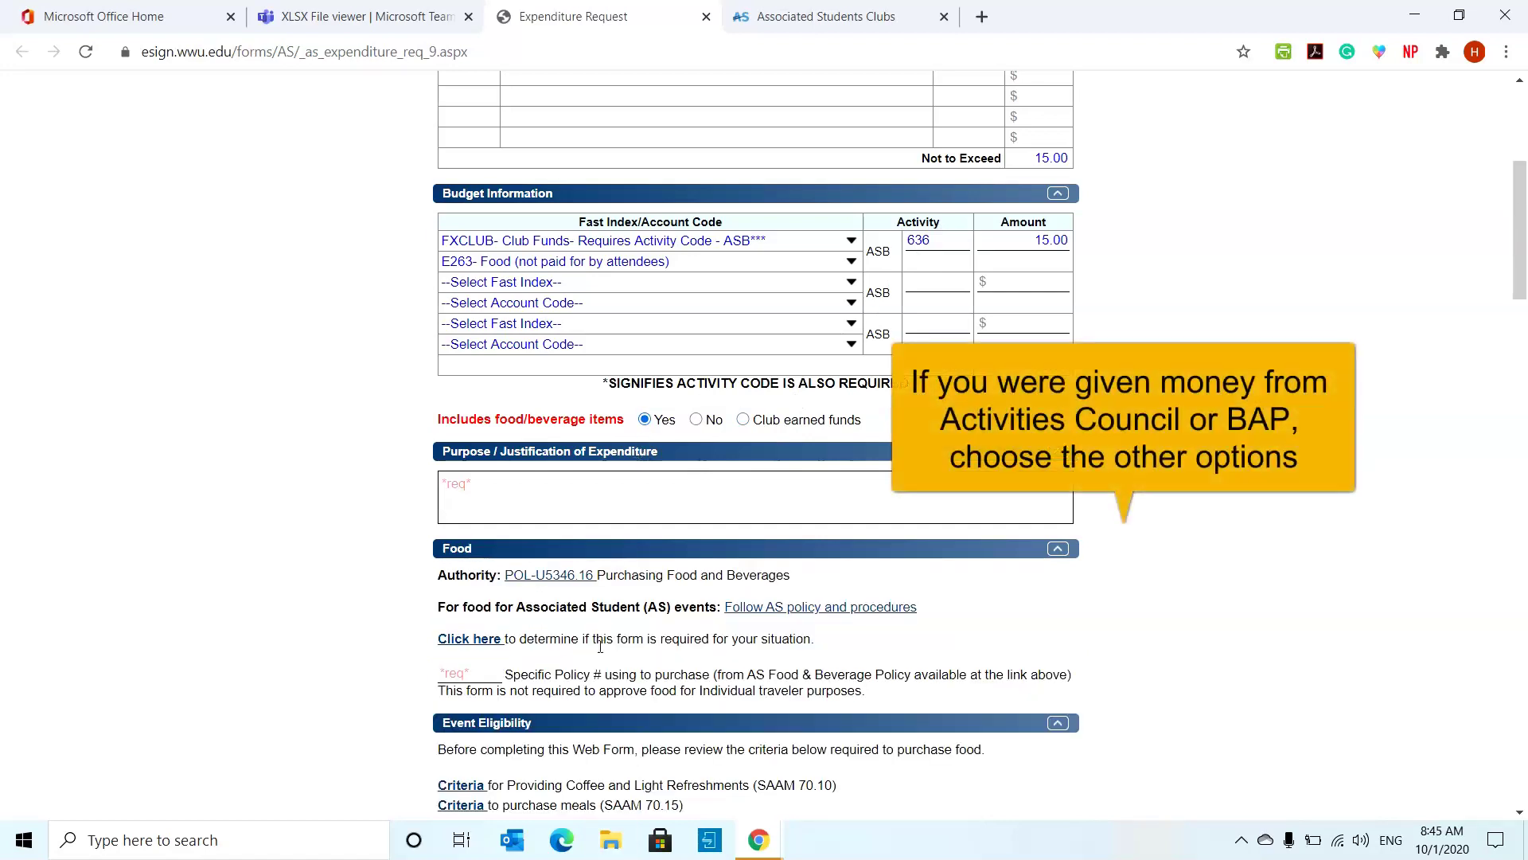
{"action": "scroll", "coordinate": [537, 650], "scroll_direction": "down", "scroll_amount": 1}
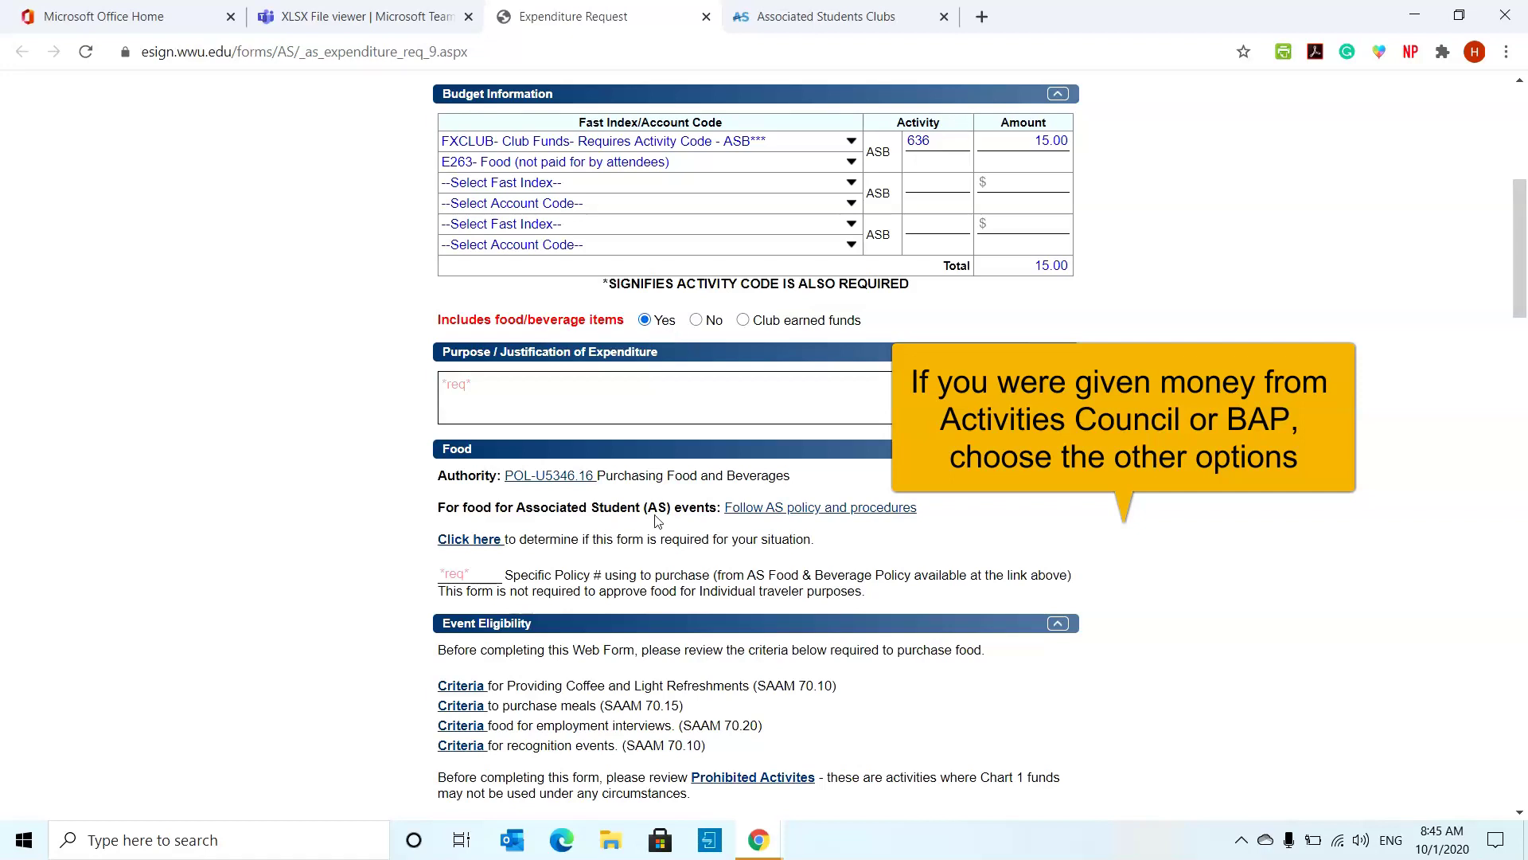
{"action": "scroll", "coordinate": [656, 521], "scroll_direction": "down", "scroll_amount": 1}
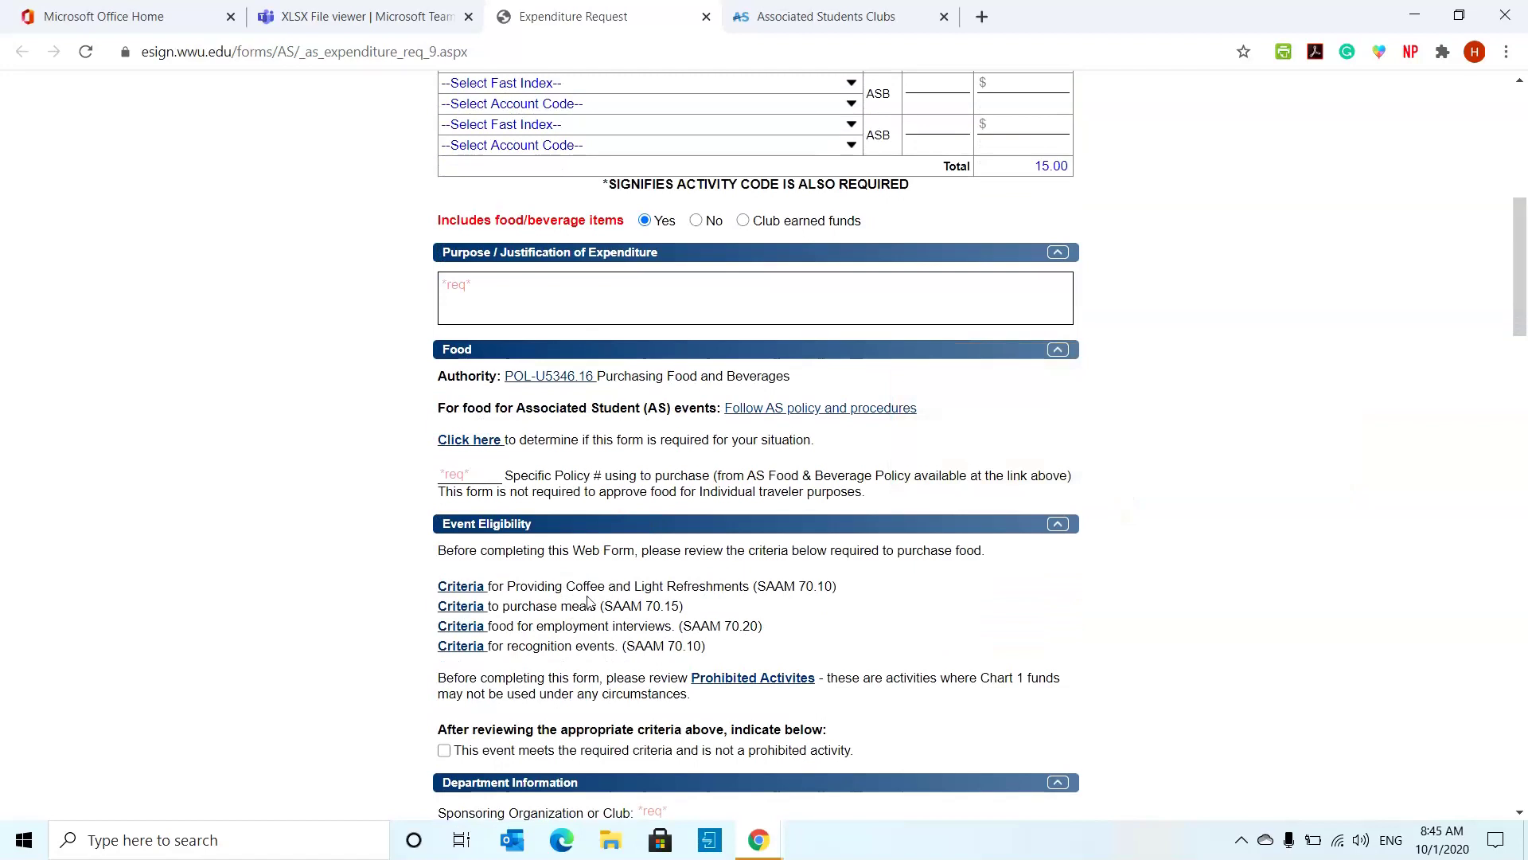
{"action": "scroll", "coordinate": [607, 488], "scroll_direction": "down", "scroll_amount": 2}
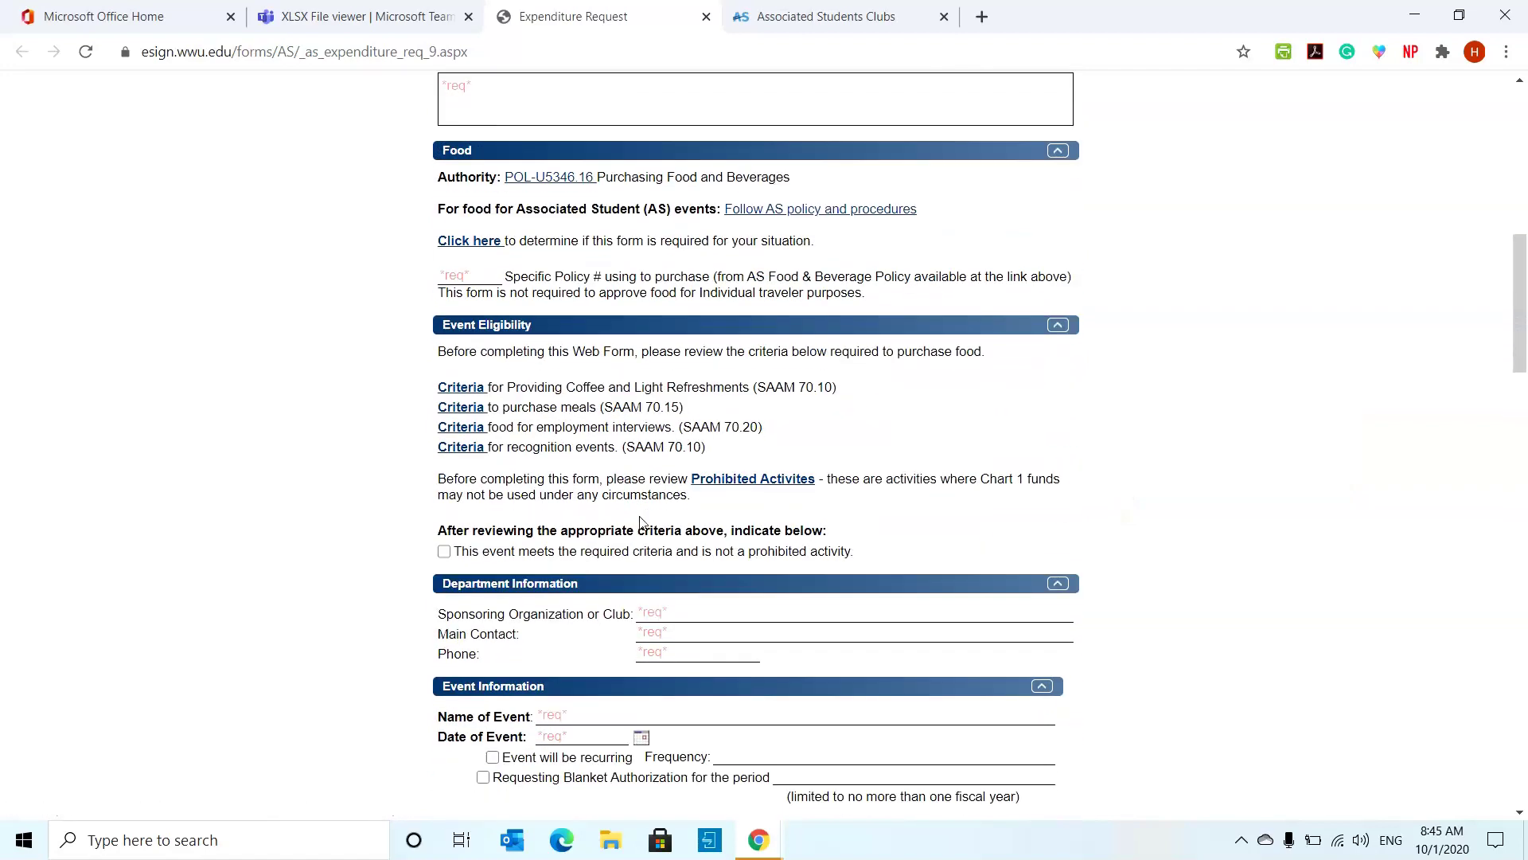
{"action": "scroll", "coordinate": [748, 510], "scroll_direction": "up", "scroll_amount": 3}
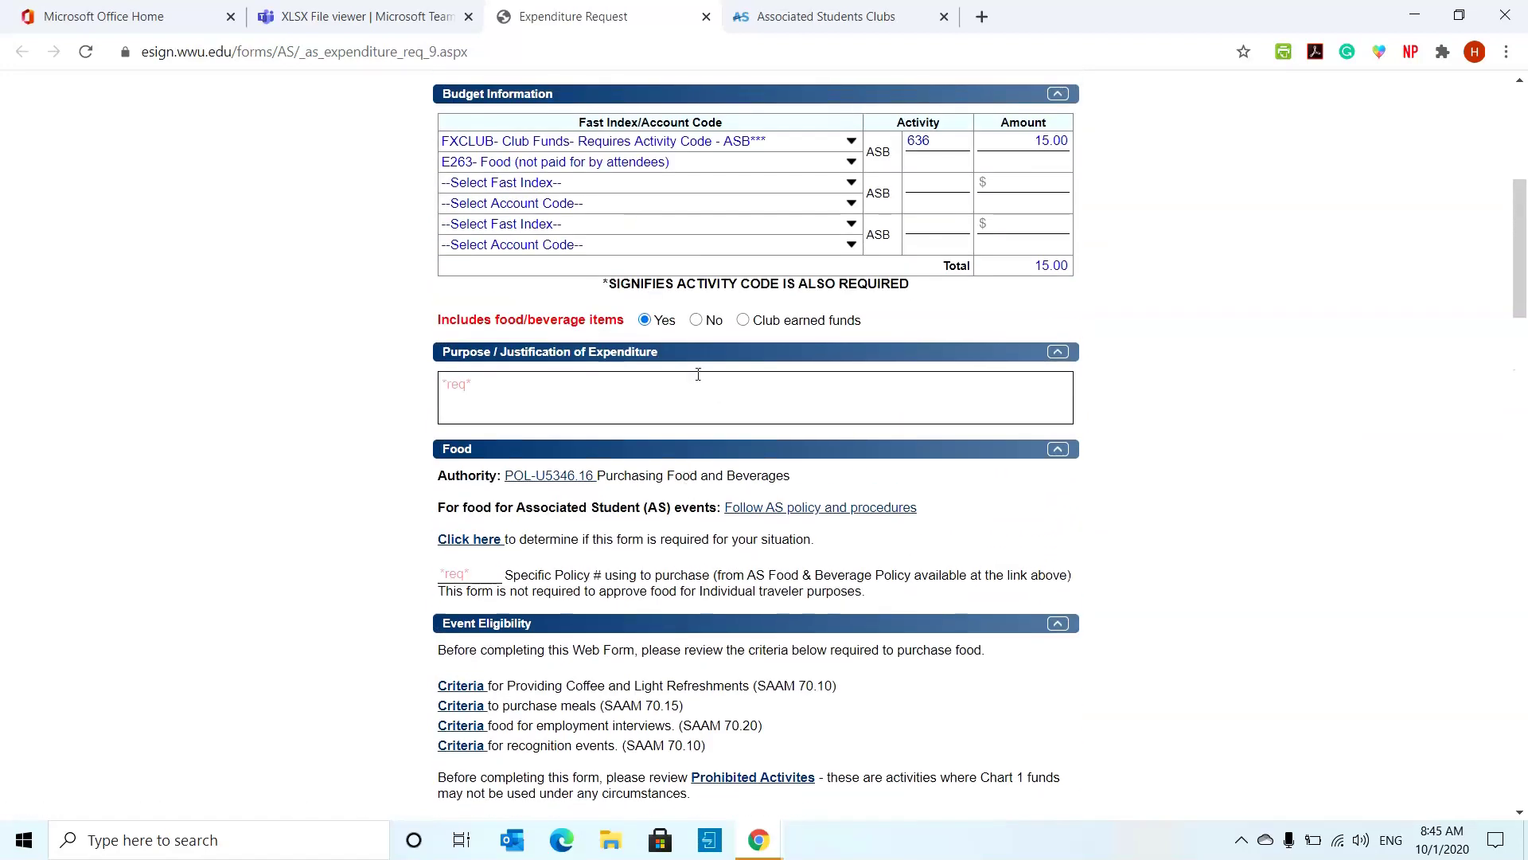
{"action": "left_click", "coordinate": [742, 320]}
- Enter Middle Eastern Student Association as the organization/club
{"action": "left_click", "coordinate": [682, 398]}
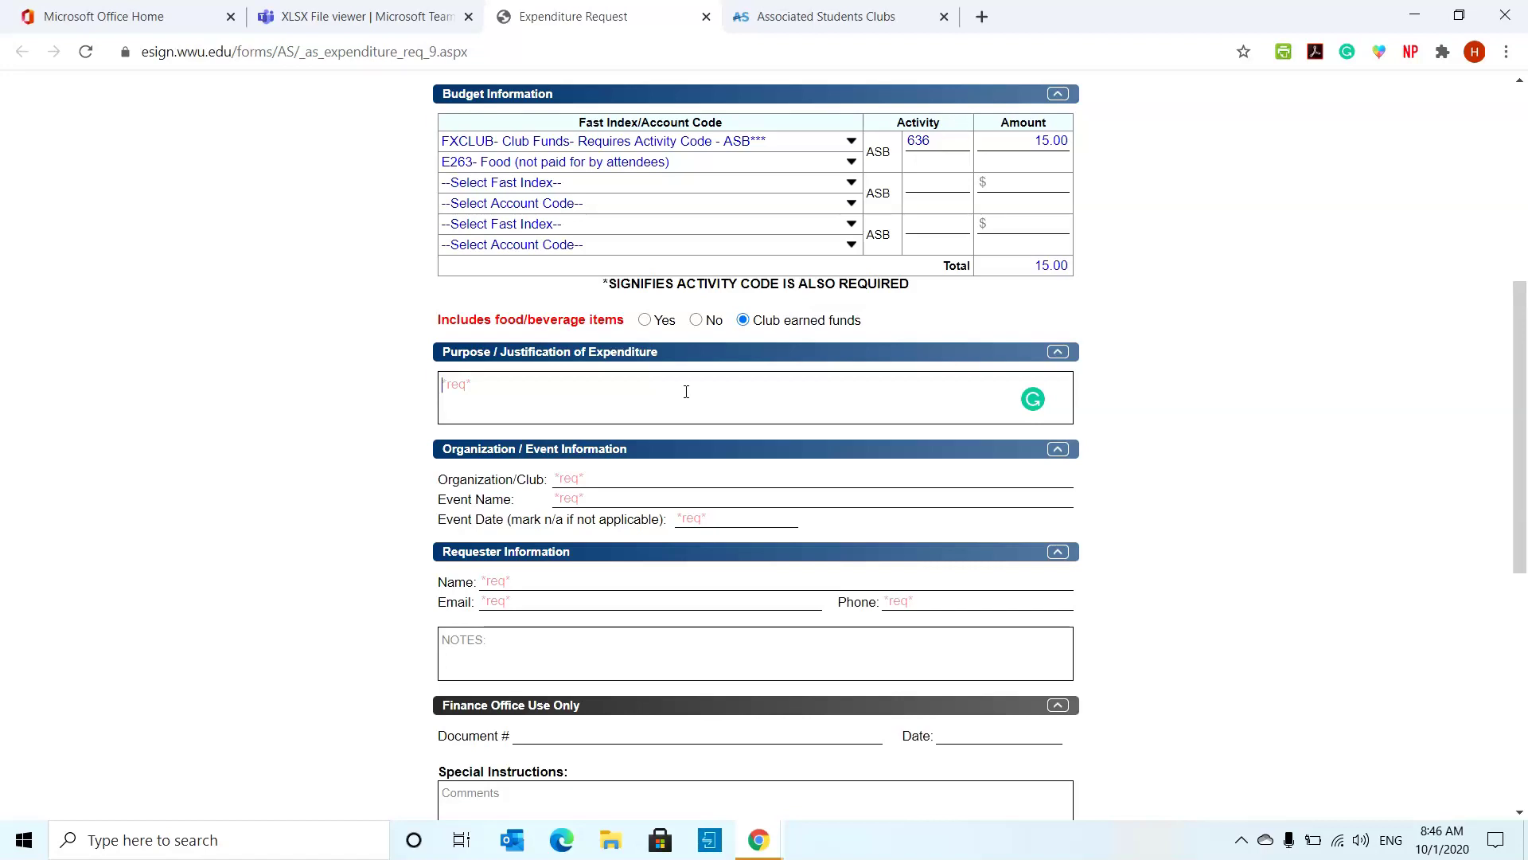
{"action": "scroll", "coordinate": [686, 391], "scroll_direction": "down", "scroll_amount": 1}
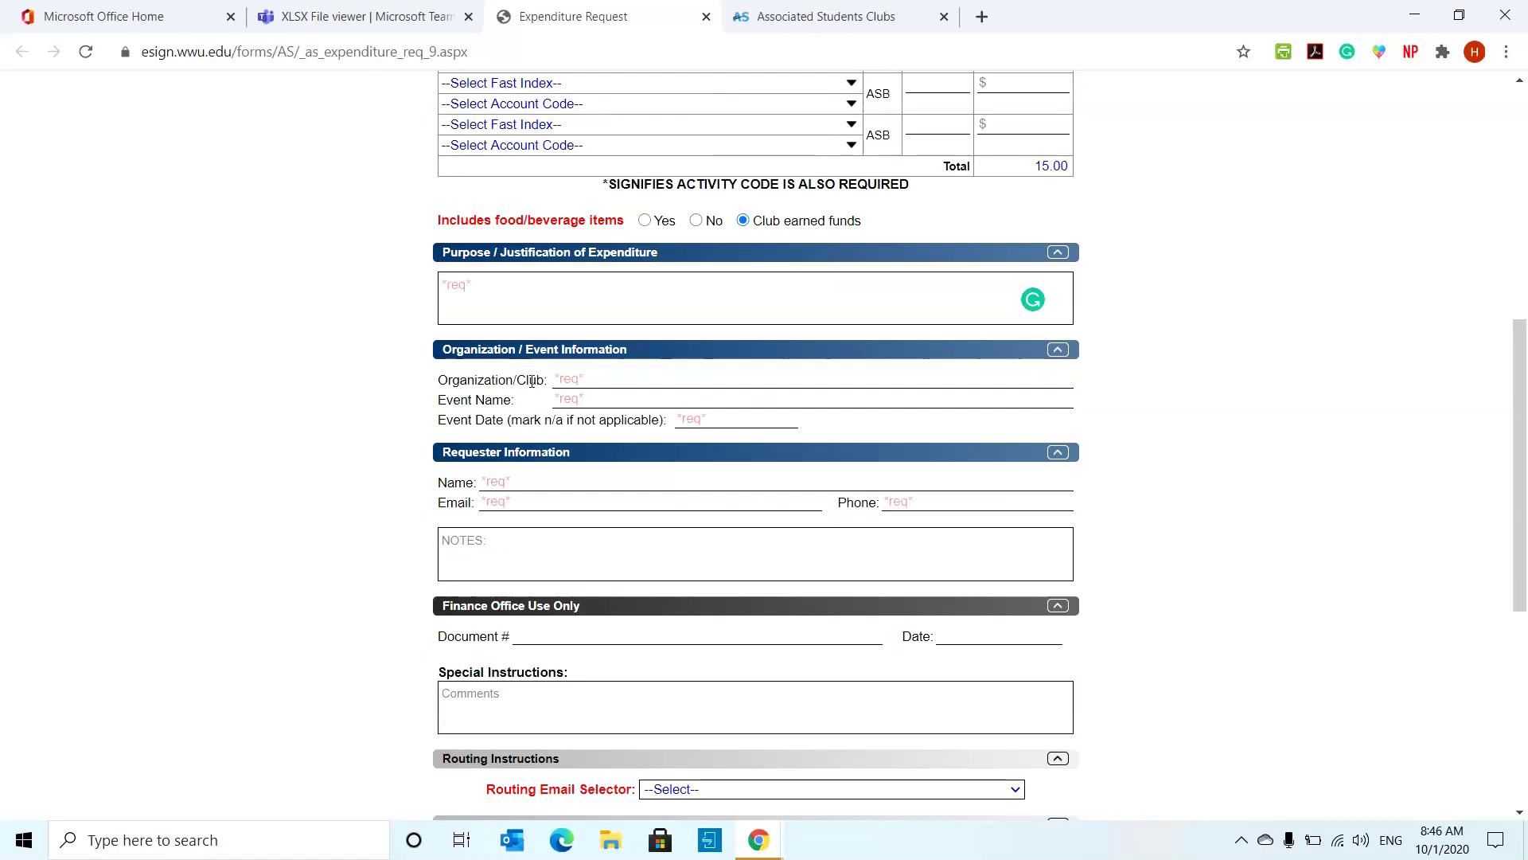
{"action": "left_click", "coordinate": [571, 378]}
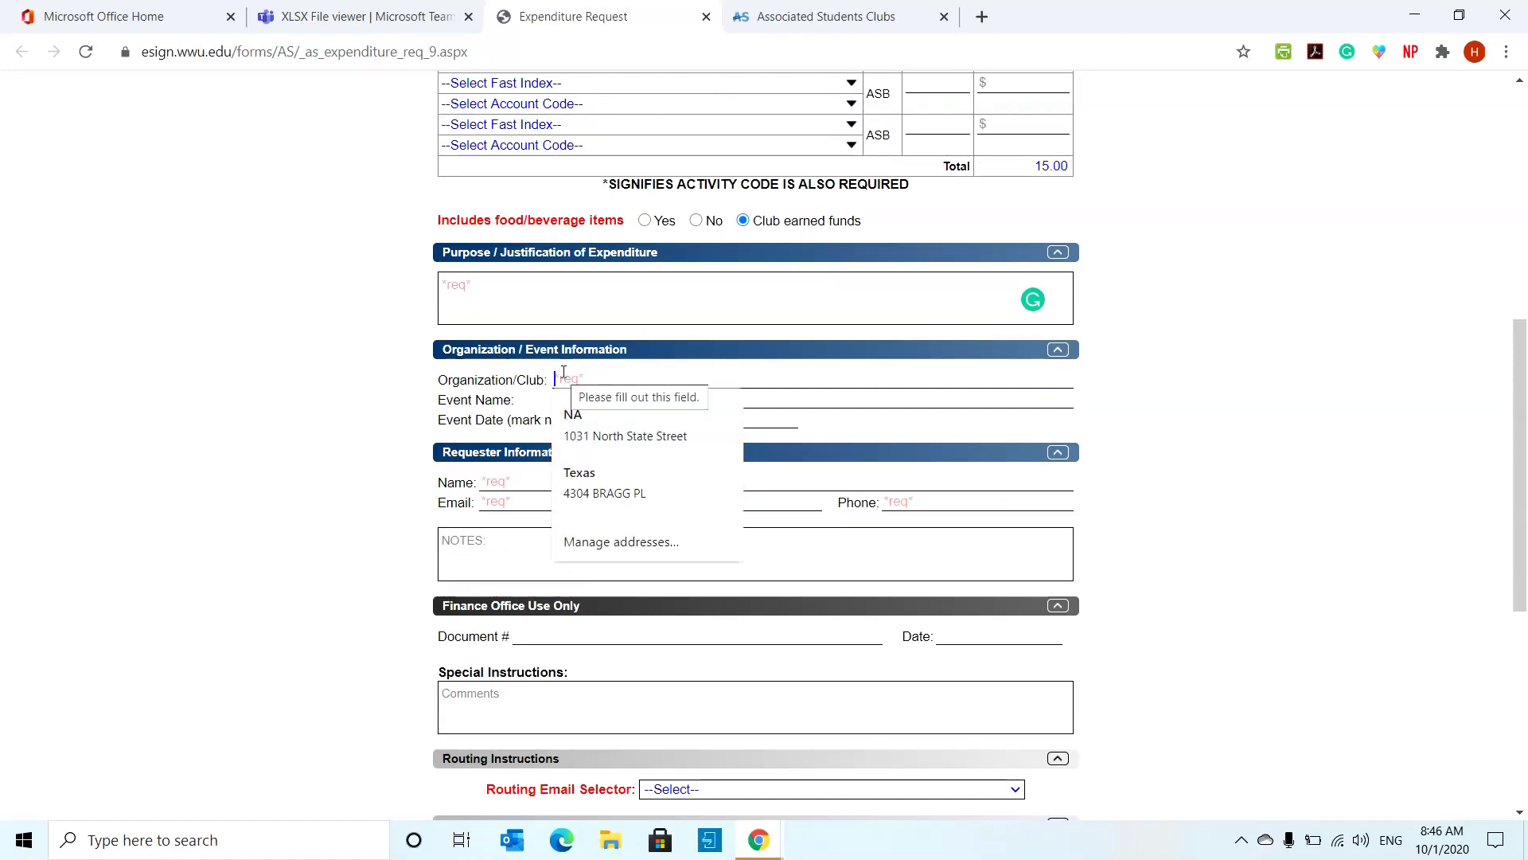
{"action": "type", "text": "Middle Eastern Student Association"}
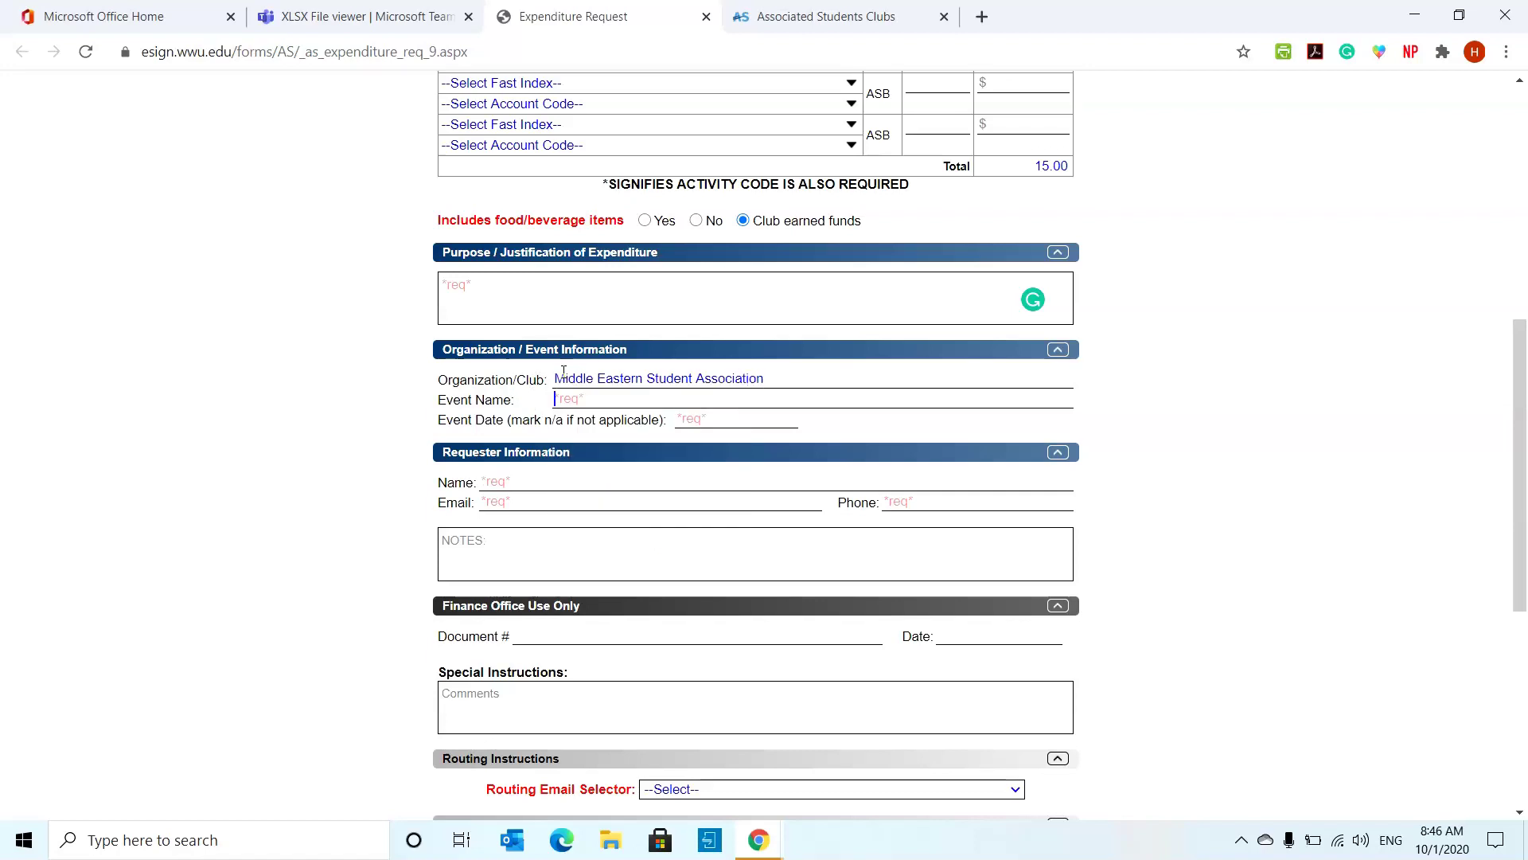
- Set the event name to Club meeting, fixing its spelling, and the event date to 10/2/2020
{"action": "key", "text": "Tab"}
{"action": "type", "text": "CLub meeting"}
{"action": "right_click", "coordinate": [572, 399]}
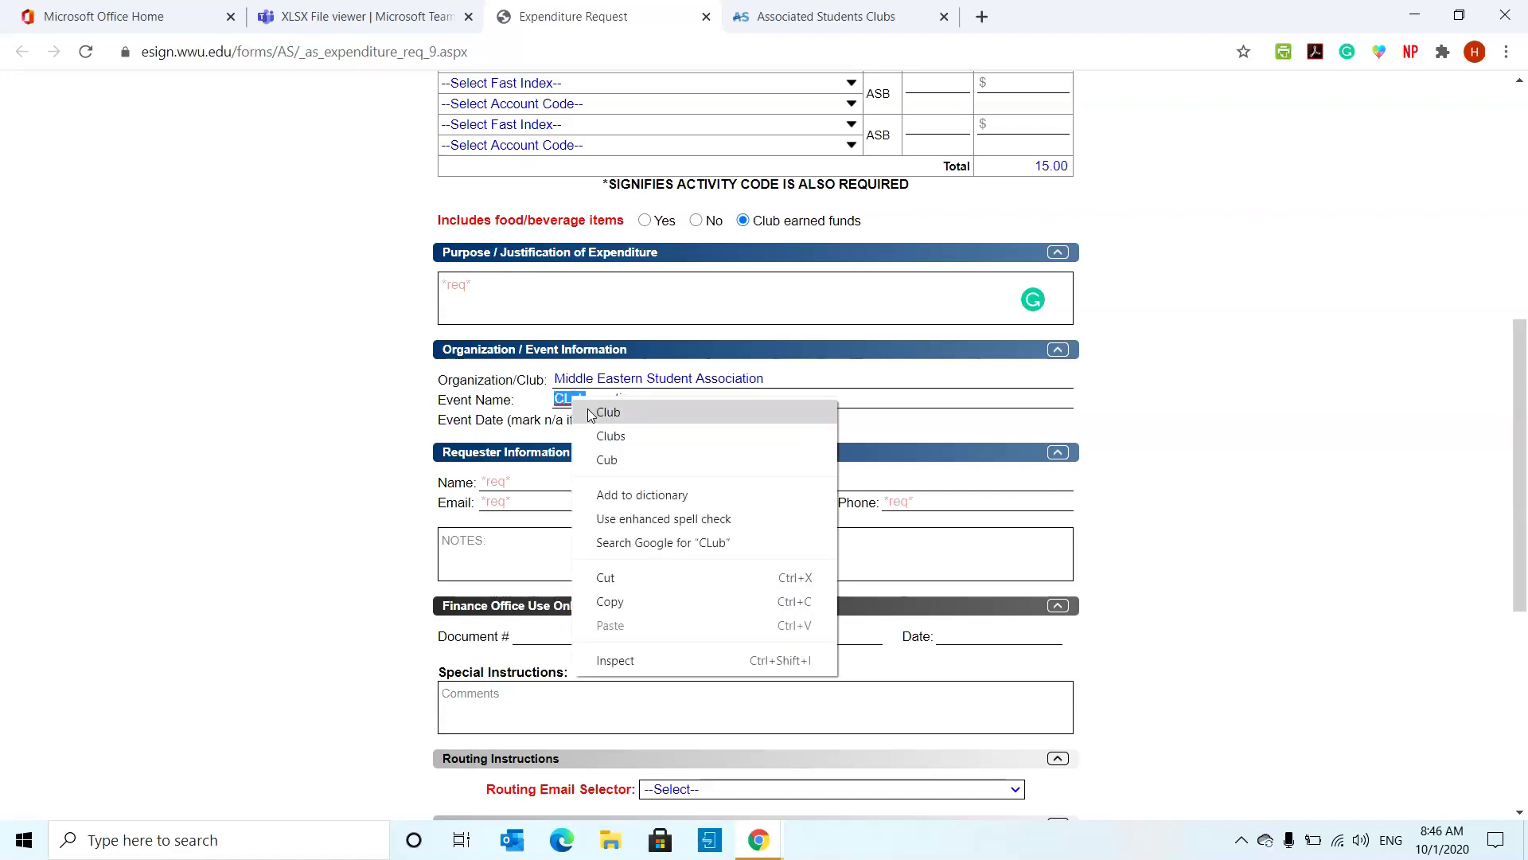
{"action": "left_click", "coordinate": [613, 409]}
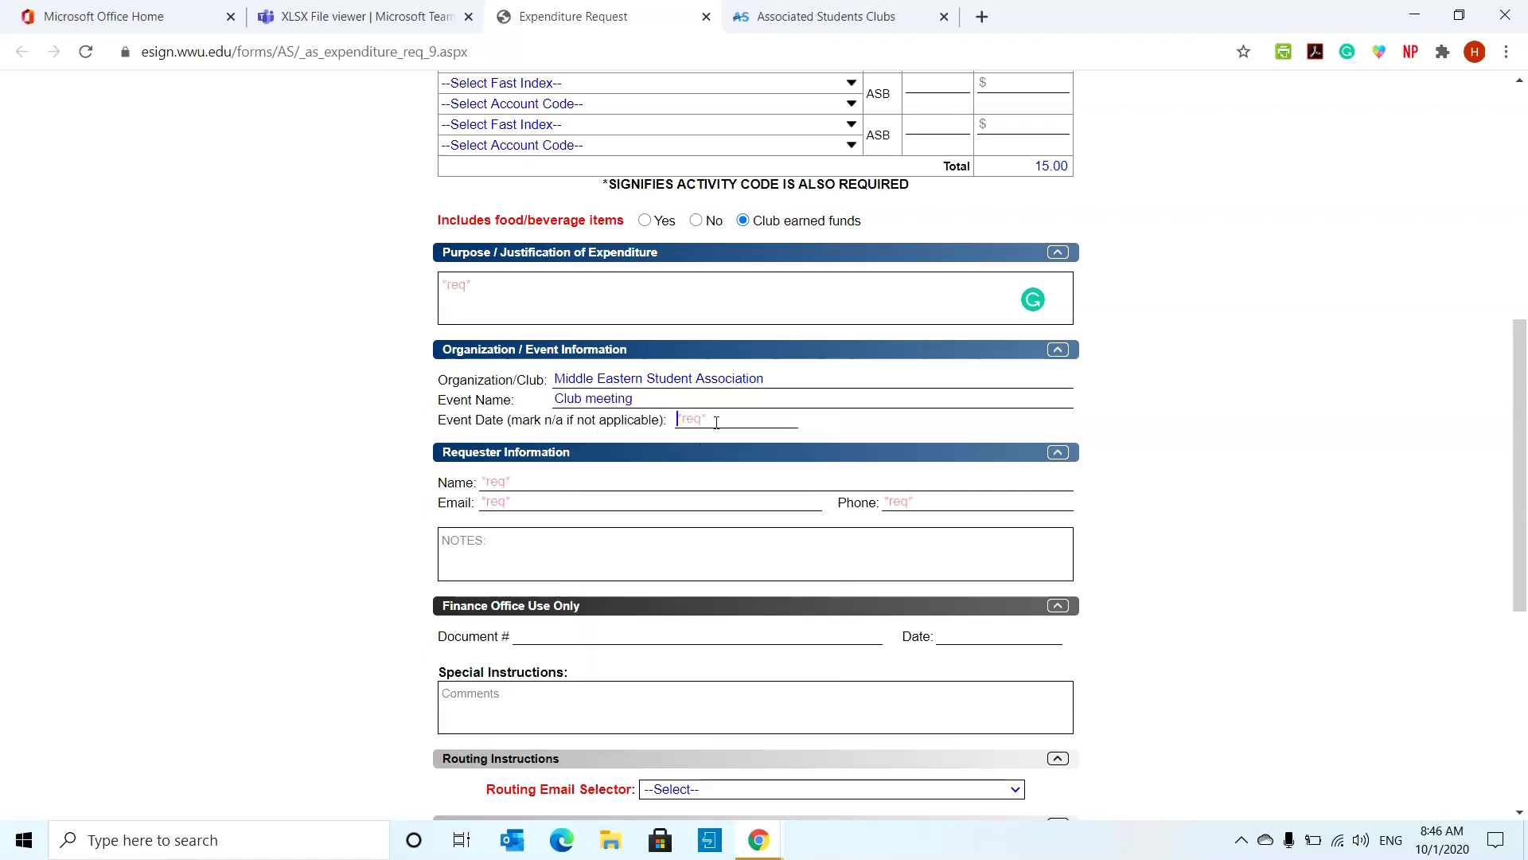
{"action": "type", "text": "10/2/2020"}
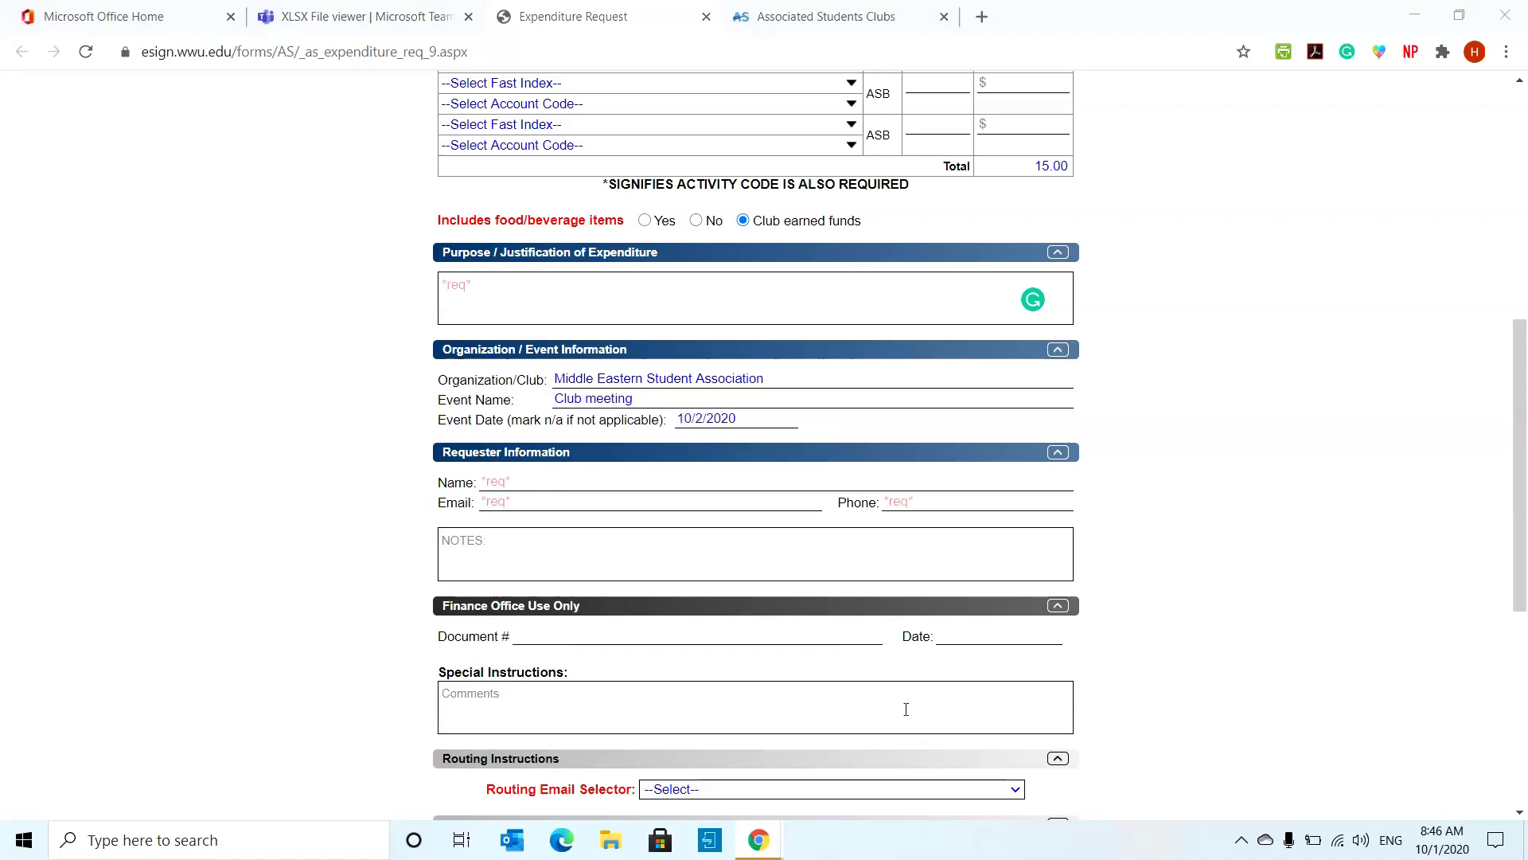
- Go to the requester's name field, dismissing the saved name suggestions
{"action": "left_click", "coordinate": [676, 482]}
{"action": "left_click", "coordinate": [1097, 476]}
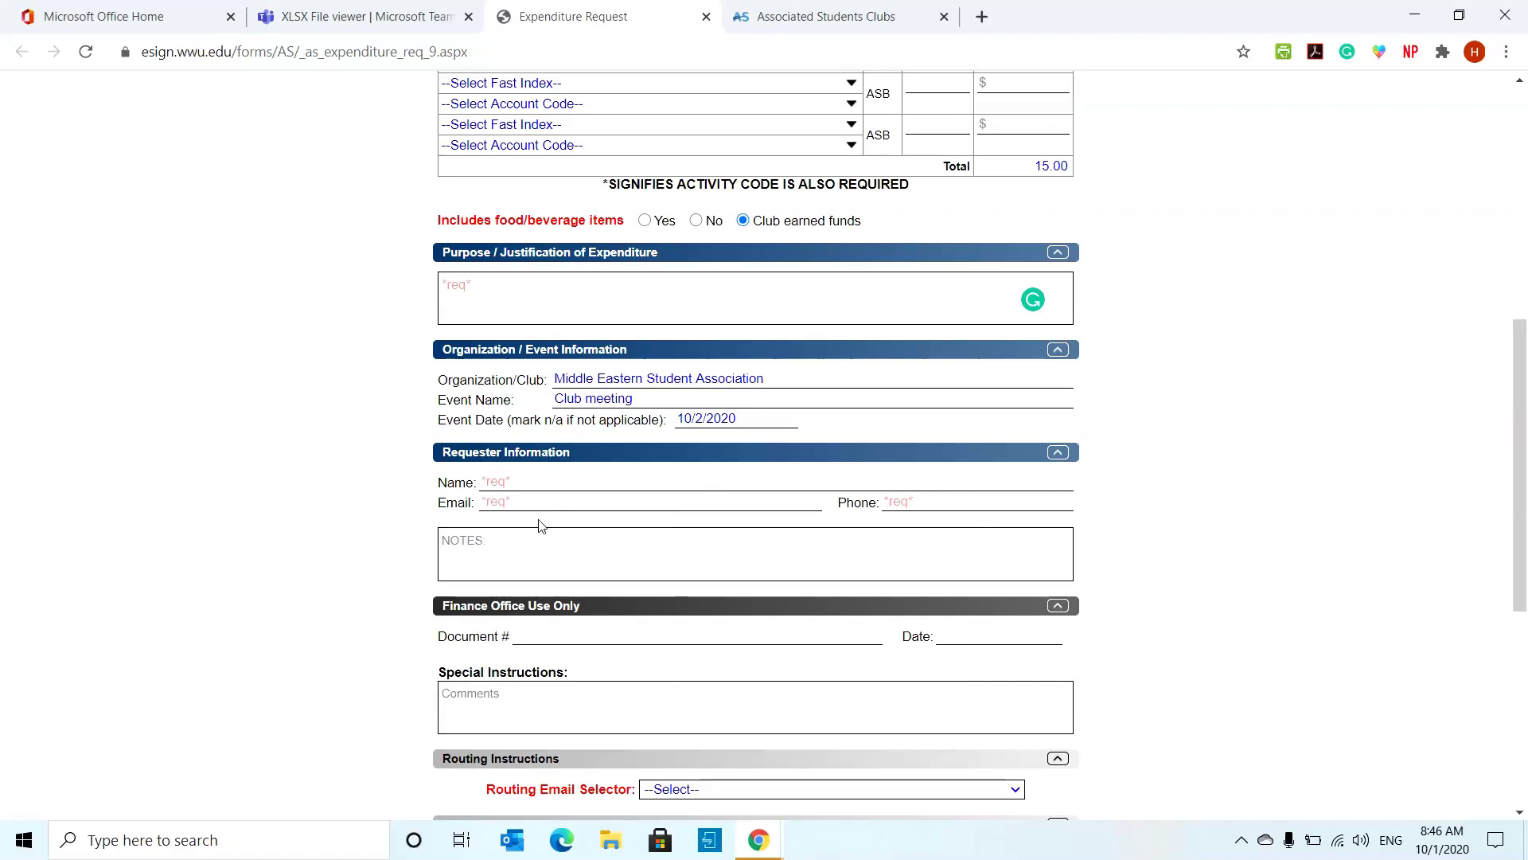
{"action": "scroll", "coordinate": [536, 525], "scroll_direction": "up", "scroll_amount": 10}
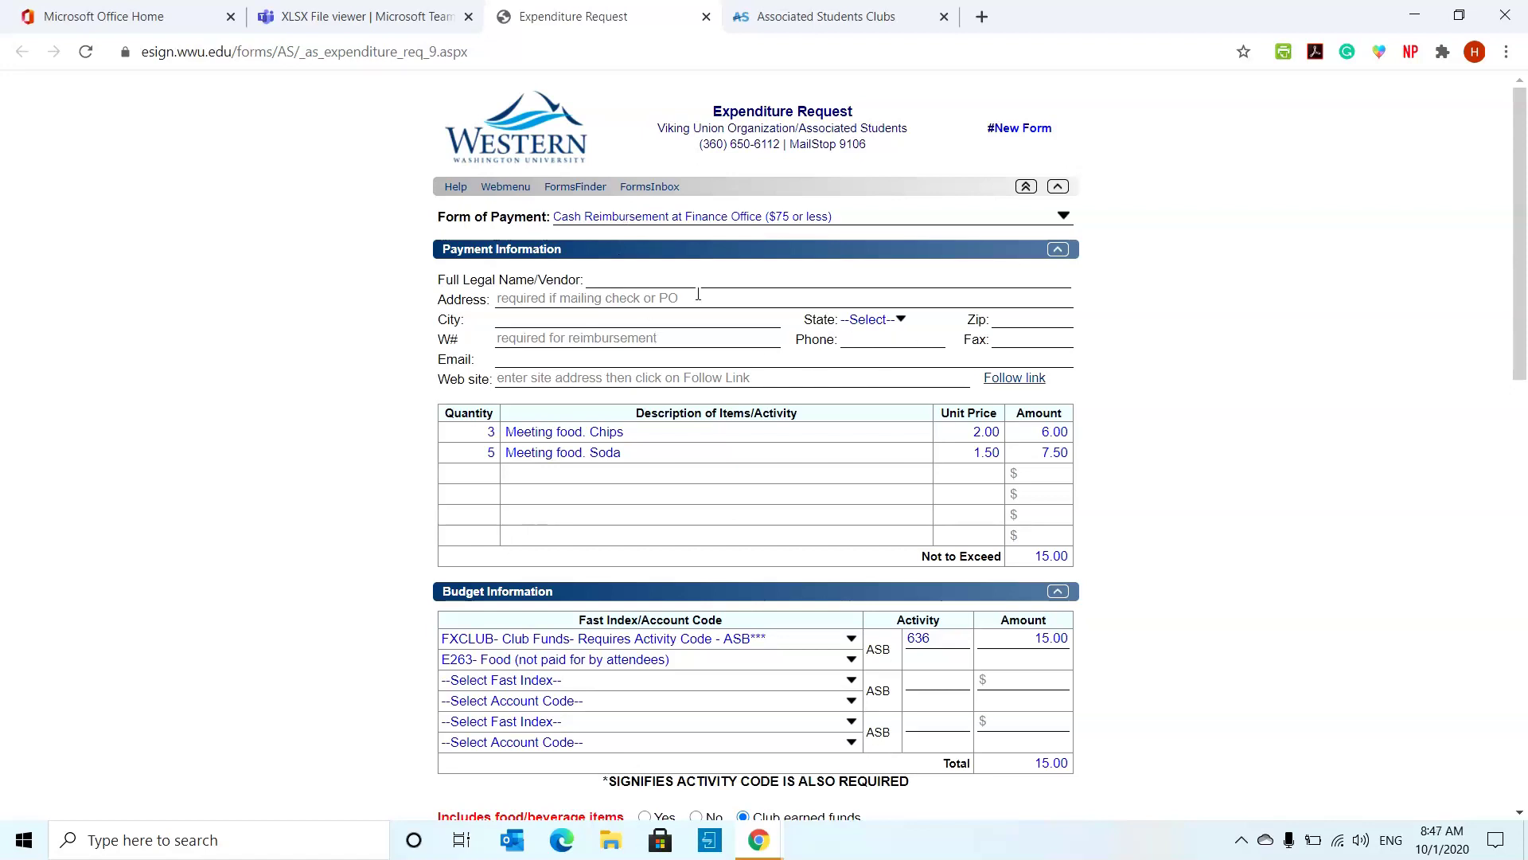
{"action": "scroll", "coordinate": [770, 449], "scroll_direction": "down", "scroll_amount": 7}
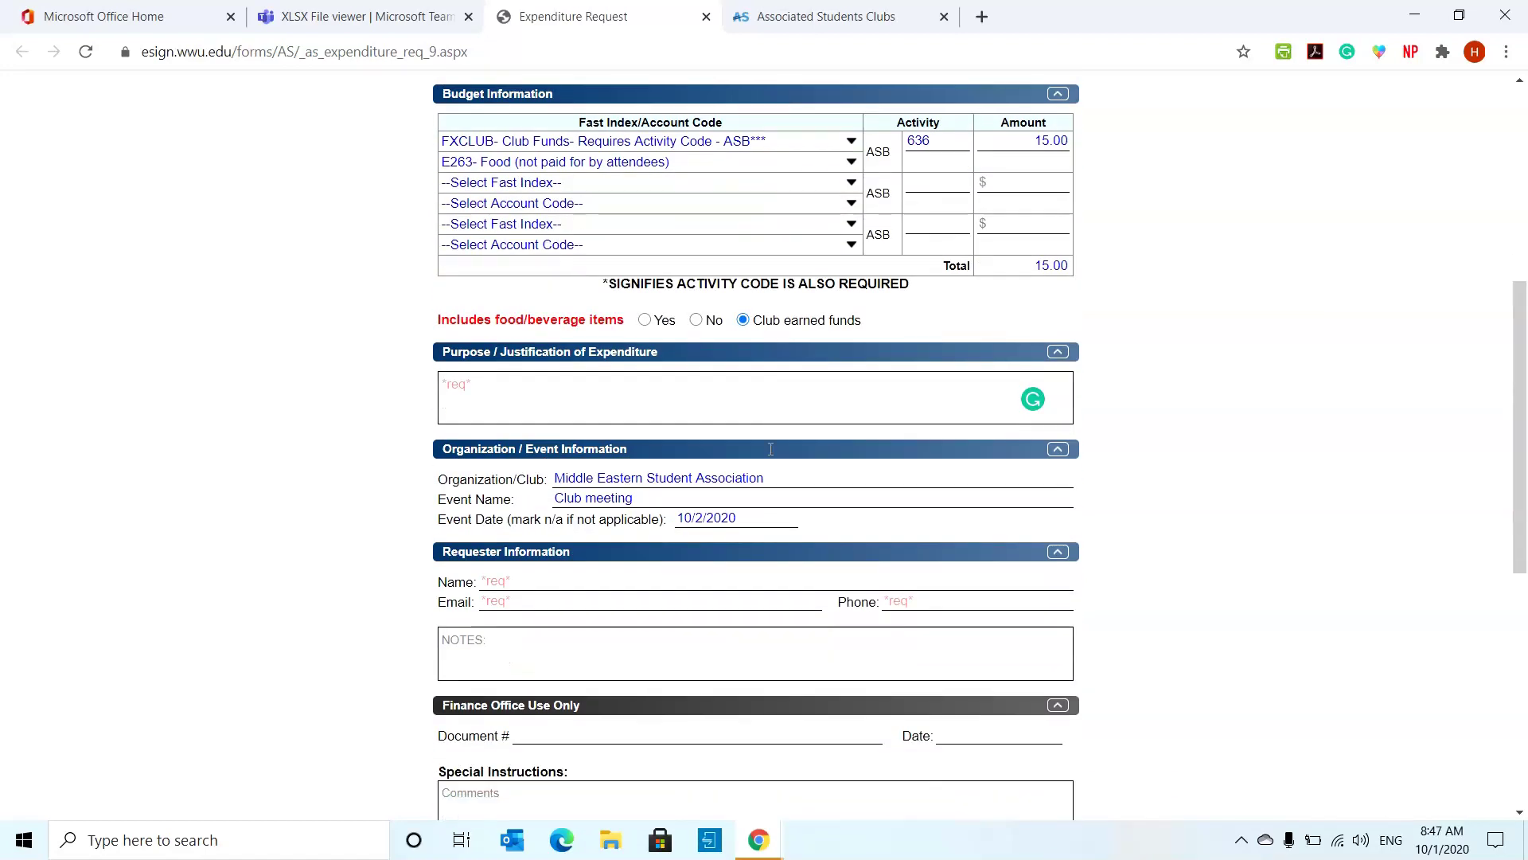
{"action": "left_click", "coordinate": [502, 479]}
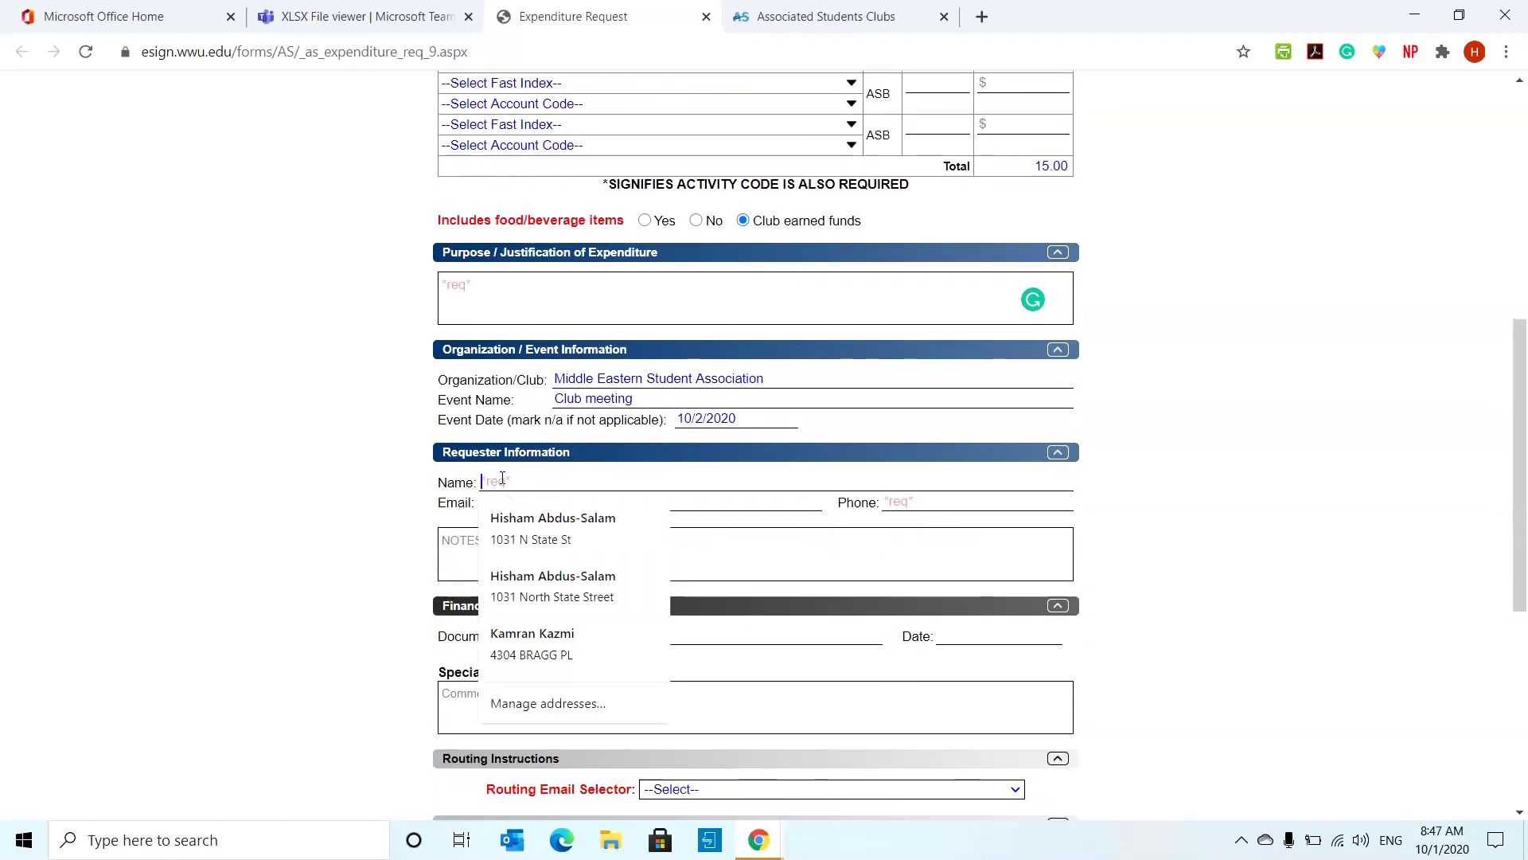
{"action": "left_click", "coordinate": [1289, 447]}
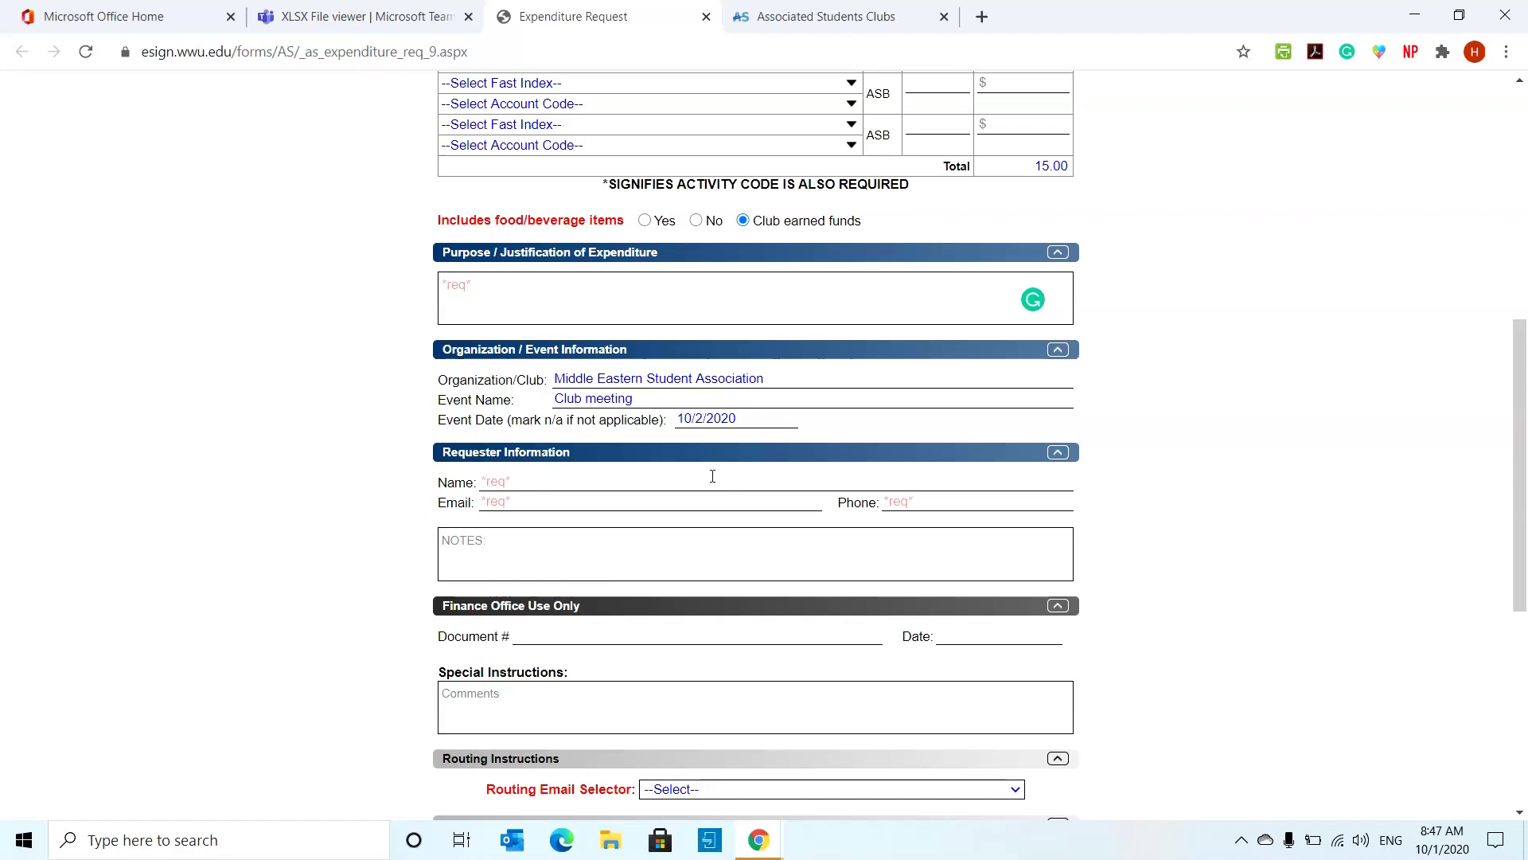
{"action": "scroll", "coordinate": [730, 518], "scroll_direction": "down", "scroll_amount": 2}
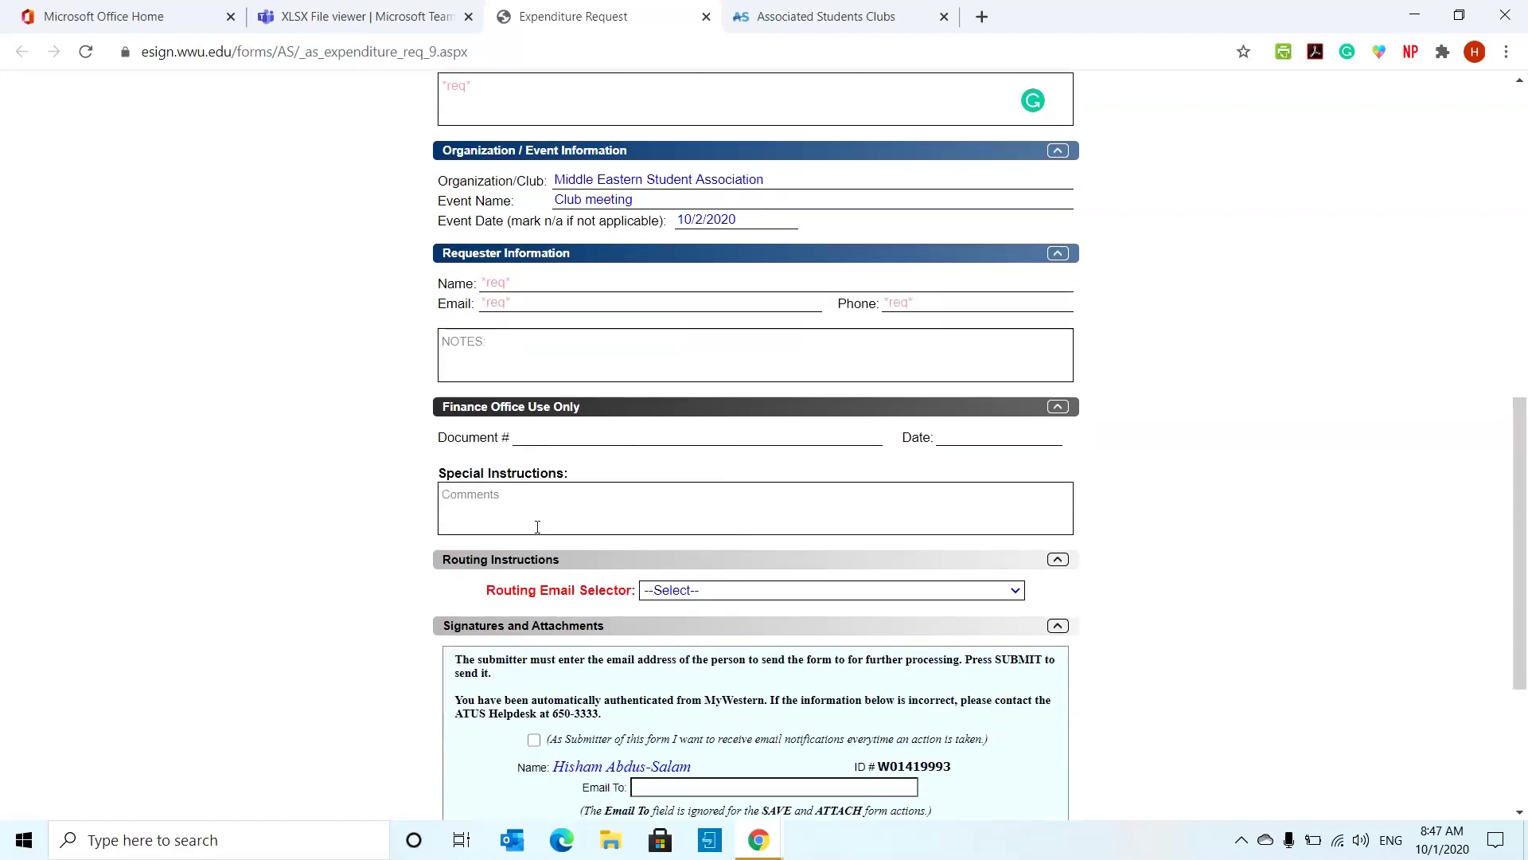
- Route the form to AS ESC Assistant Director for Club Logistics and enable submitter email notifications
{"action": "scroll", "coordinate": [1150, 418], "scroll_direction": "down", "scroll_amount": 2}
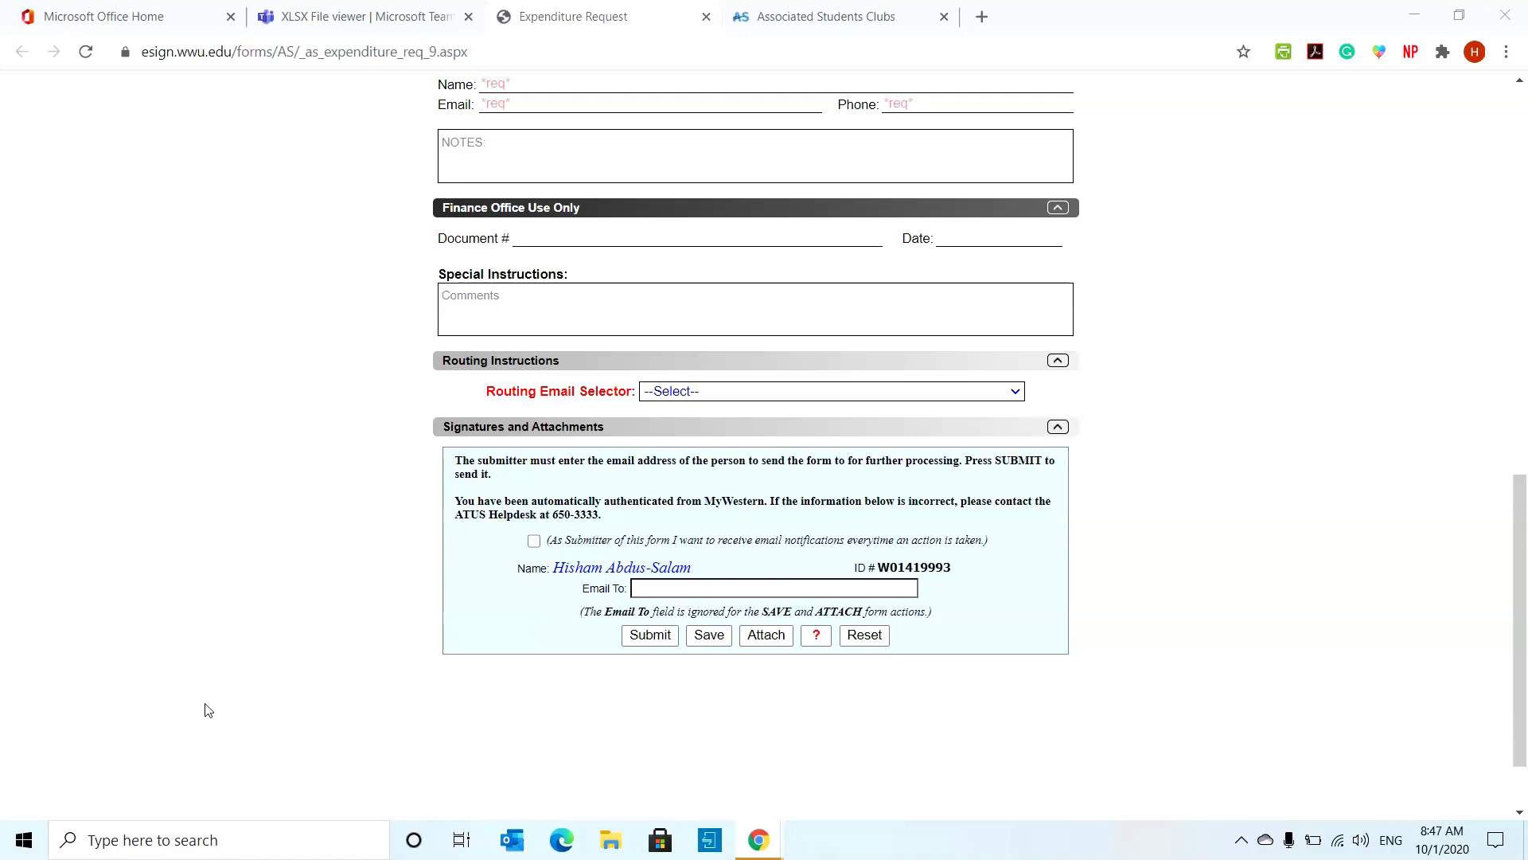
{"action": "left_click", "coordinate": [833, 391]}
{"action": "left_click", "coordinate": [847, 448]}
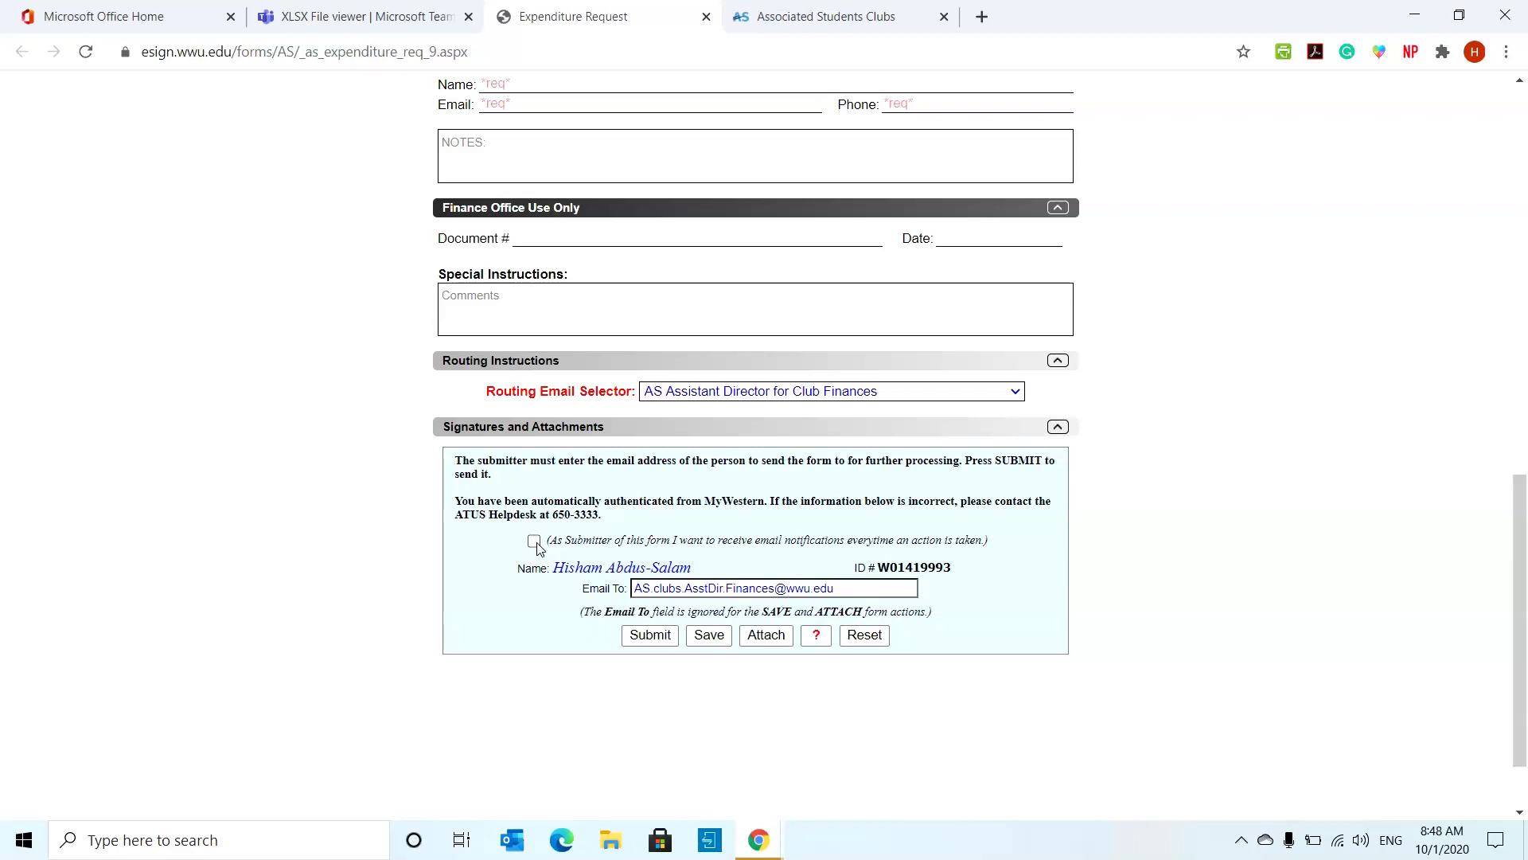
{"action": "left_click", "coordinate": [538, 548]}
{"action": "left_click", "coordinate": [648, 635]}
{"action": "left_click", "coordinate": [705, 392]}
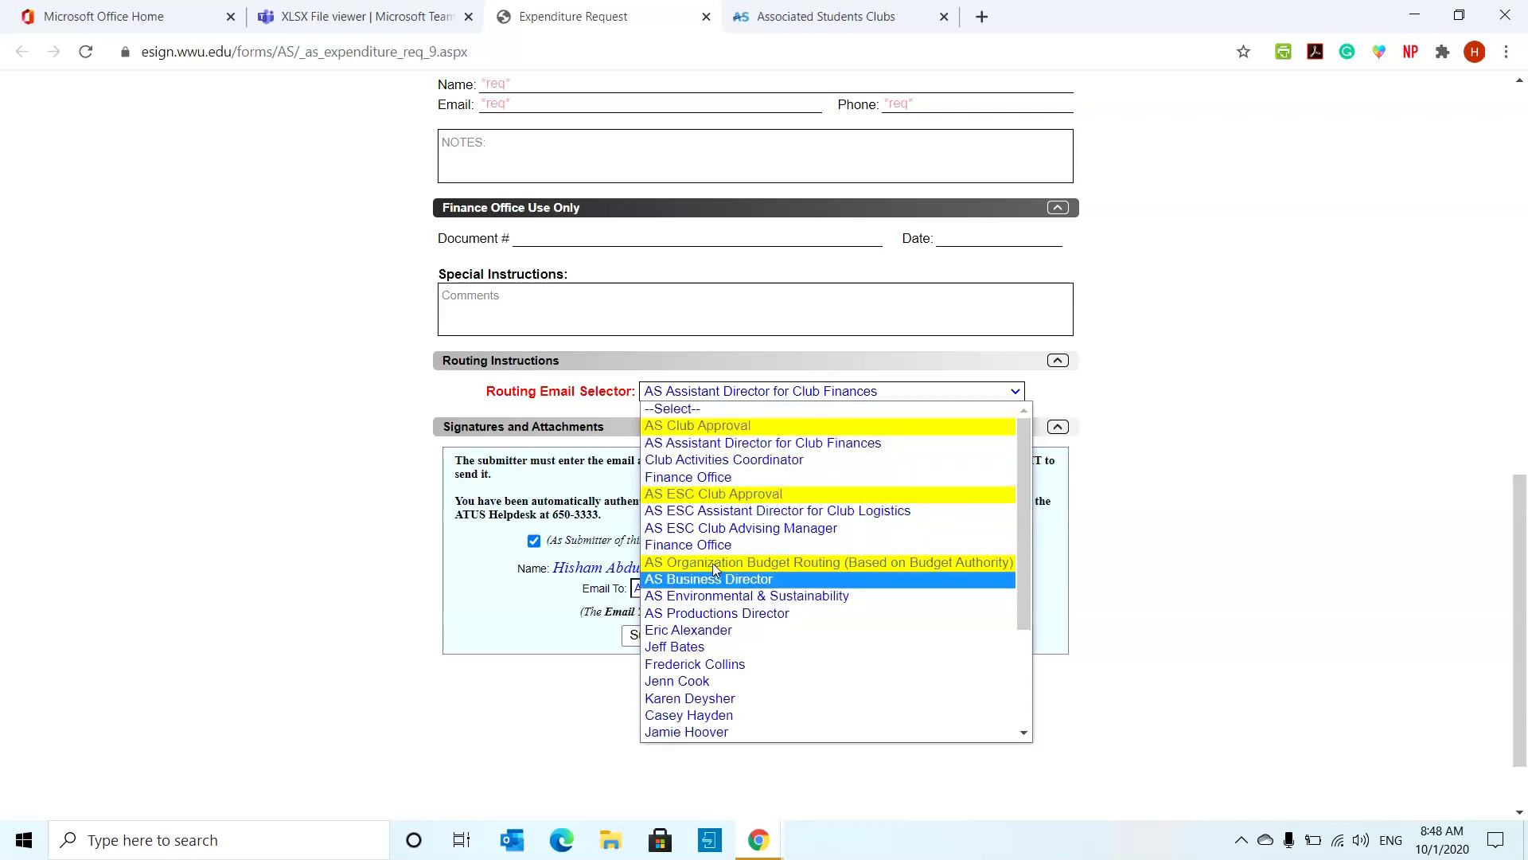
{"action": "left_click", "coordinate": [770, 514]}
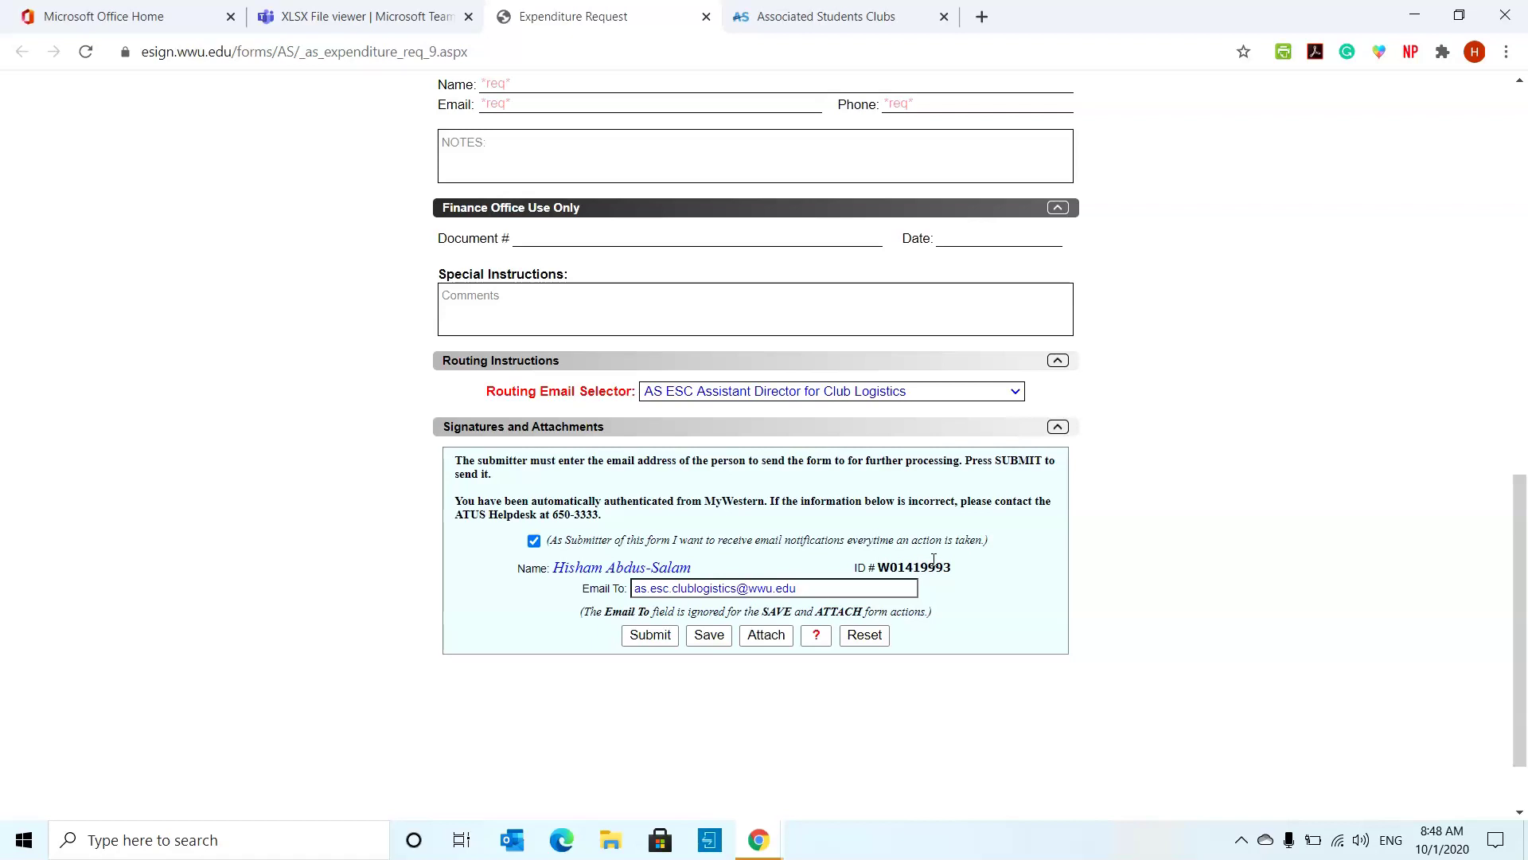
{"action": "scroll", "coordinate": [634, 469], "scroll_direction": "down", "scroll_amount": 2}
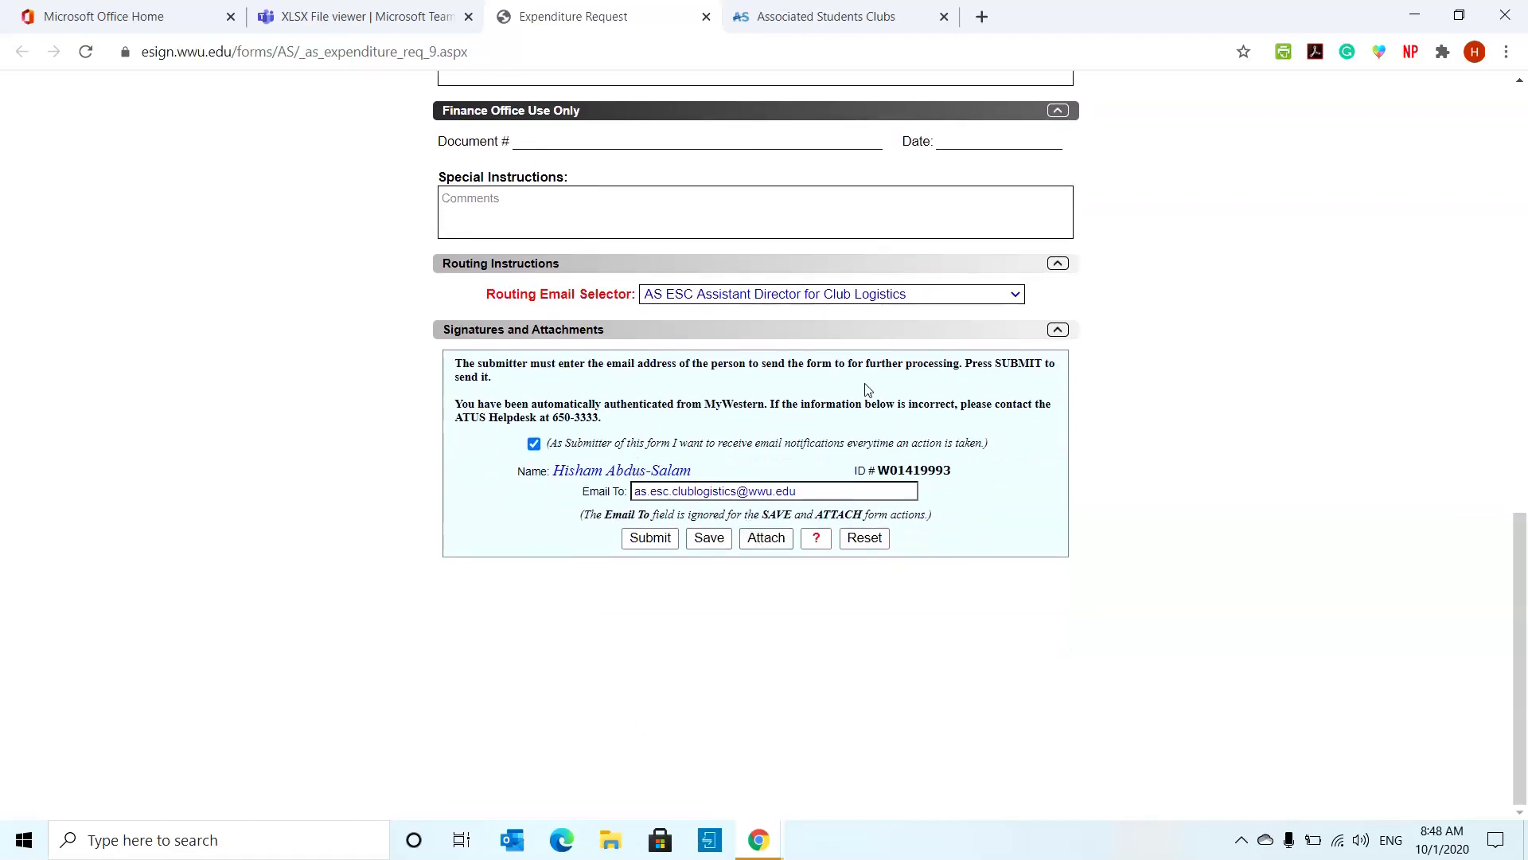
{"action": "left_click", "coordinate": [751, 545]}
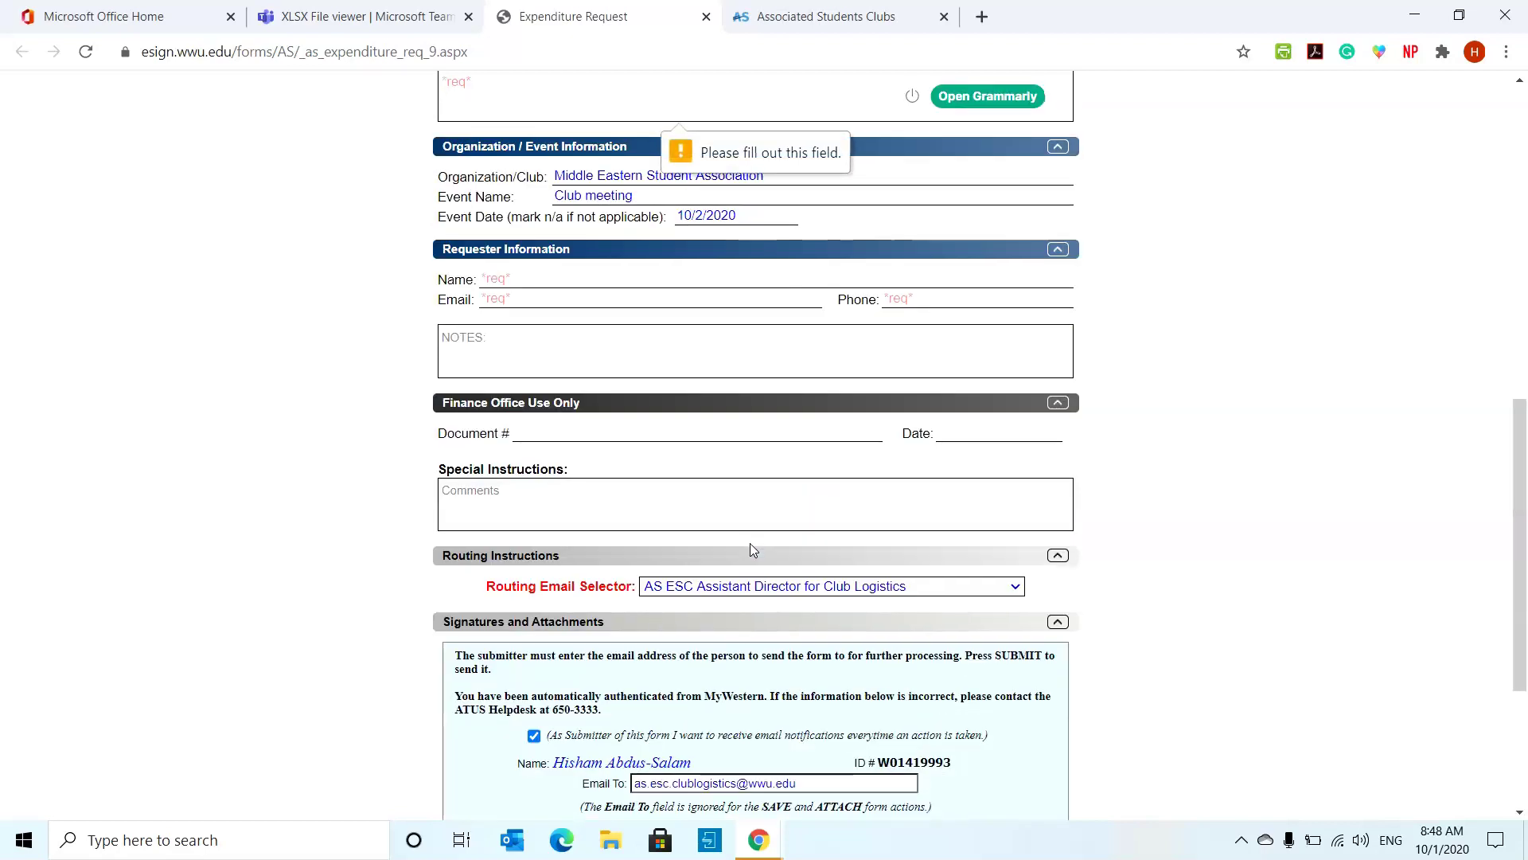
{"action": "scroll", "coordinate": [750, 547], "scroll_direction": "up", "scroll_amount": 5}
{"action": "scroll", "coordinate": [751, 546], "scroll_direction": "down", "scroll_amount": 7}
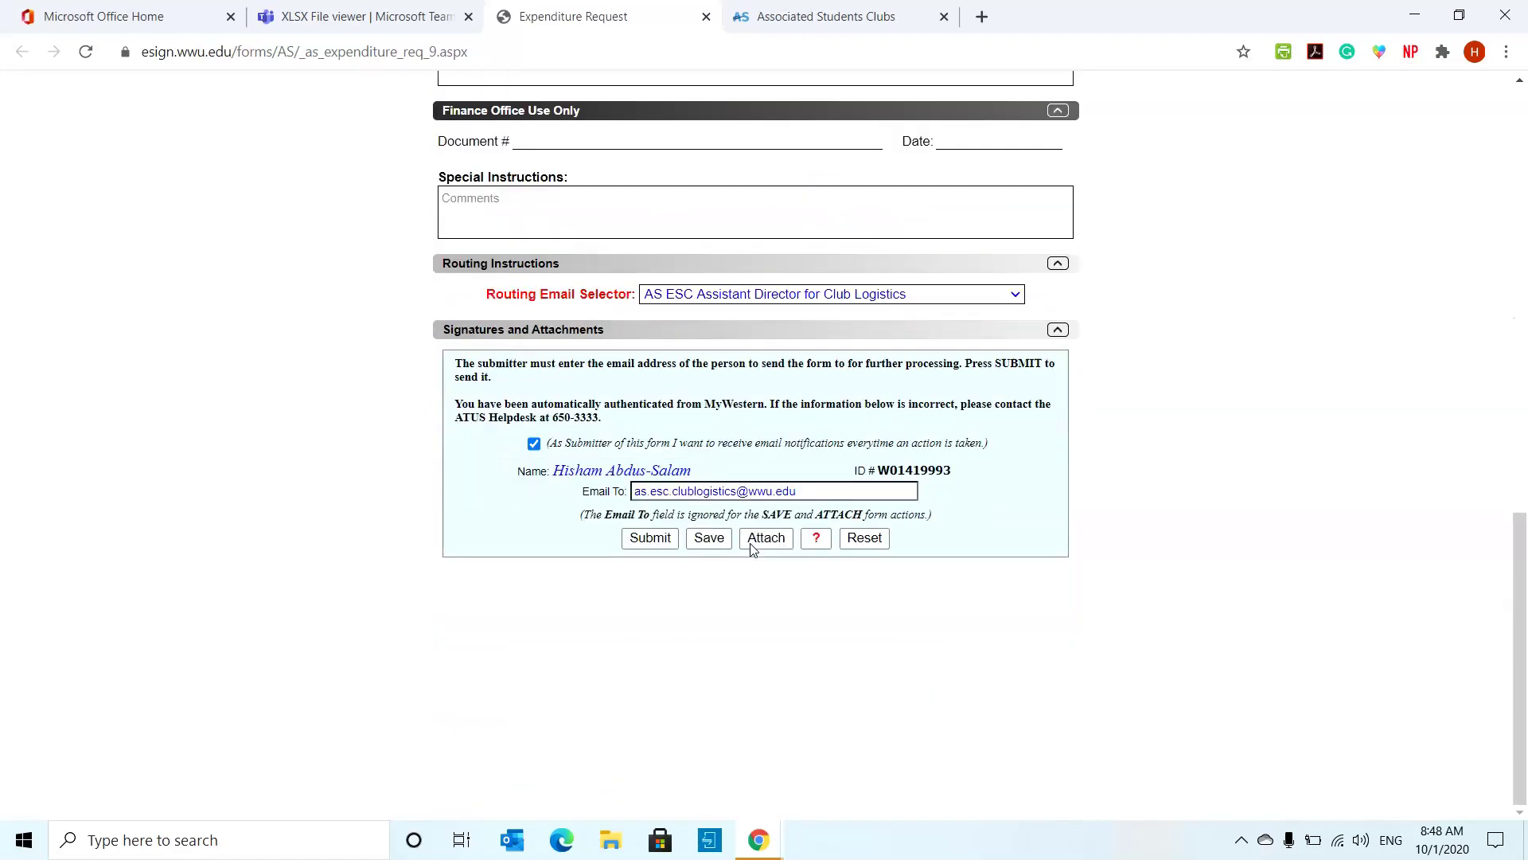
{"action": "left_click", "coordinate": [751, 546]}
{"action": "scroll", "coordinate": [758, 547], "scroll_direction": "down", "scroll_amount": 4}
{"action": "left_click", "coordinate": [758, 549]}
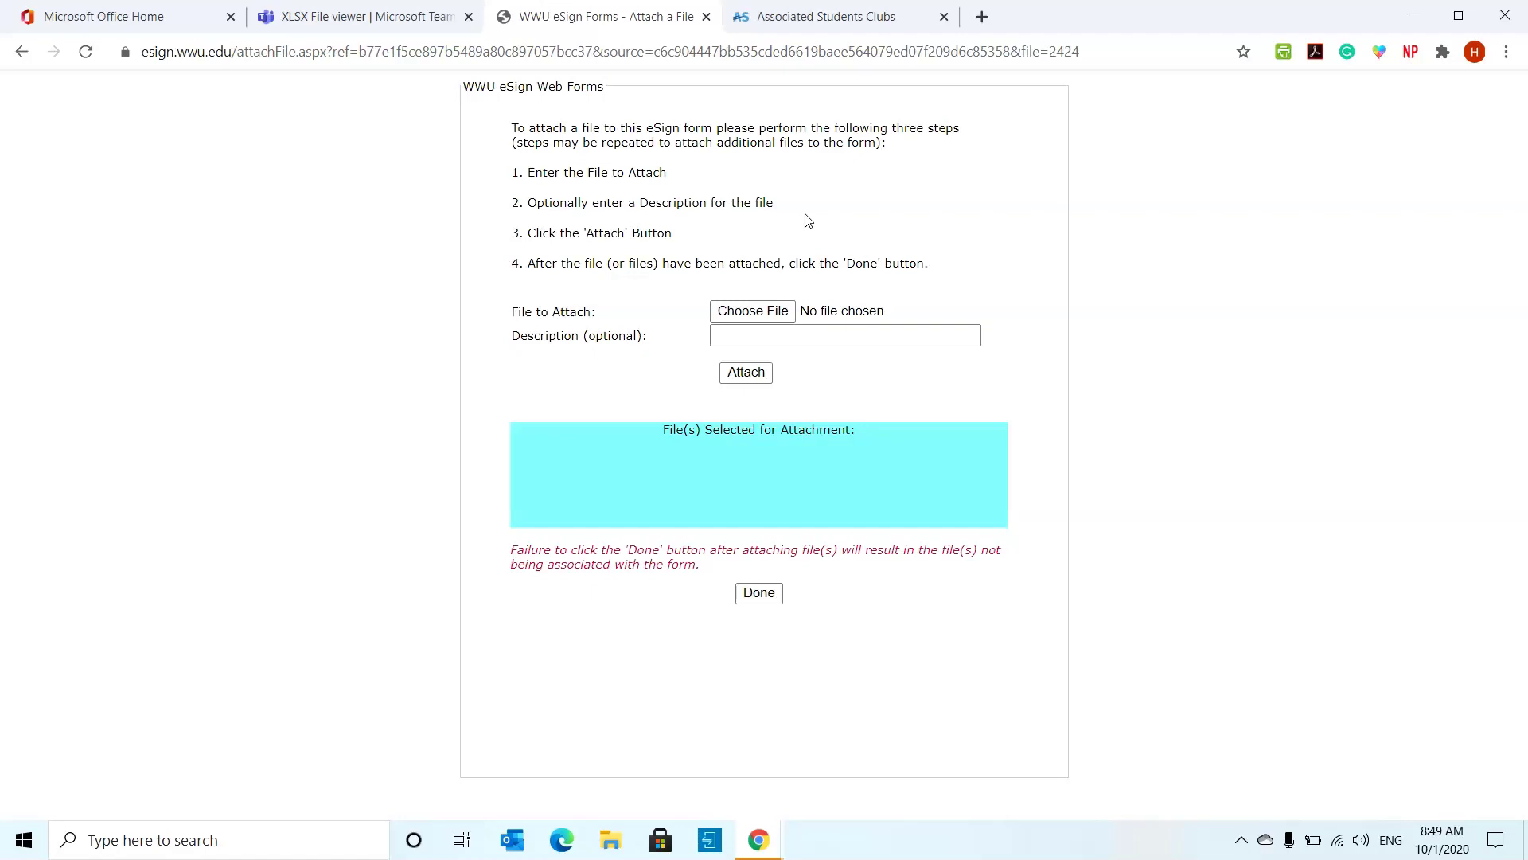
{"action": "left_click", "coordinate": [758, 311]}
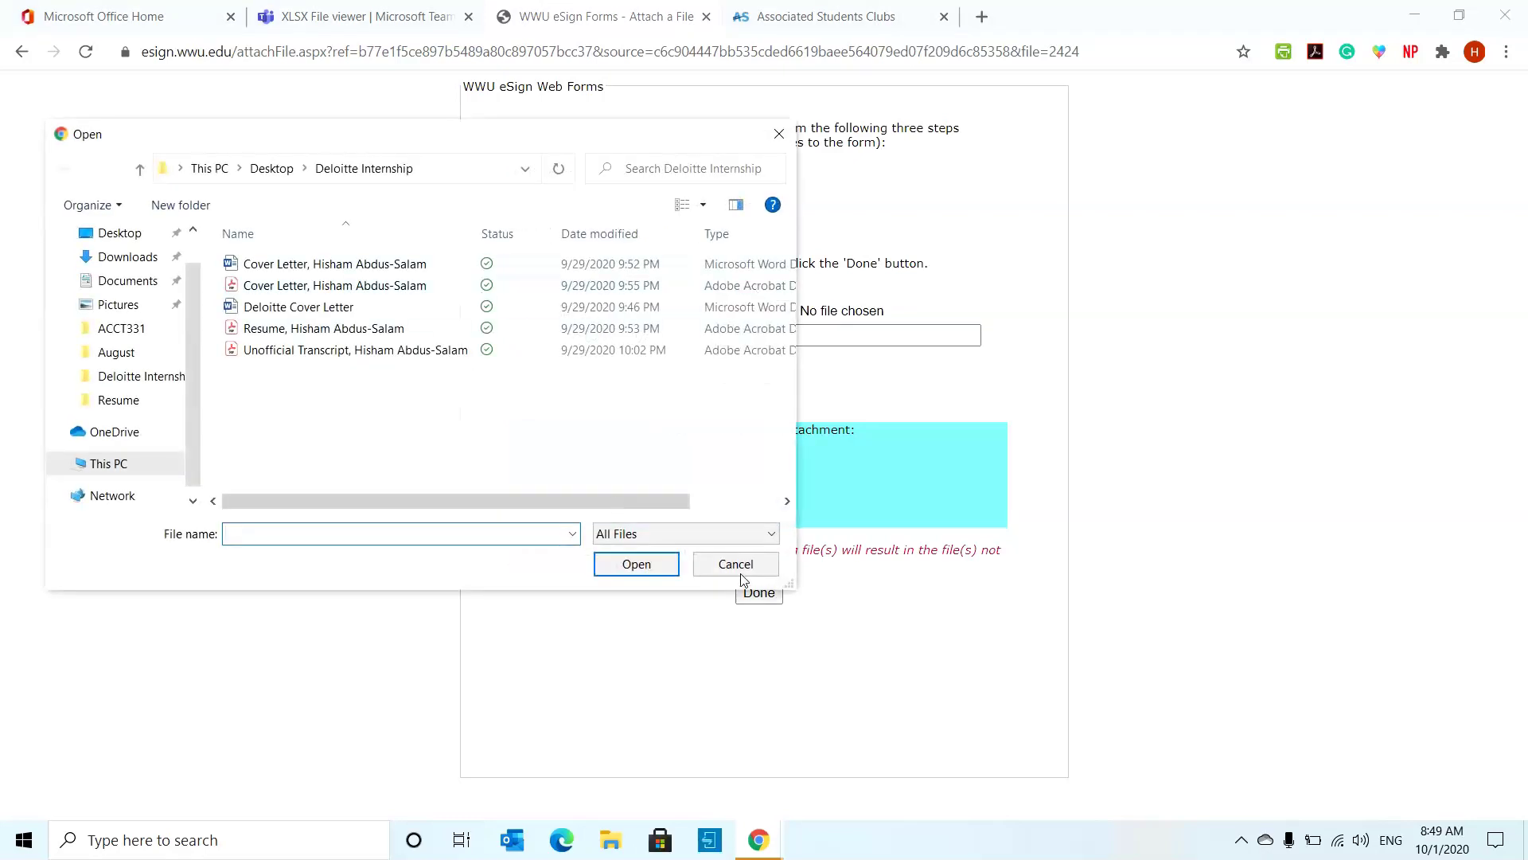
{"action": "left_click", "coordinate": [742, 566]}
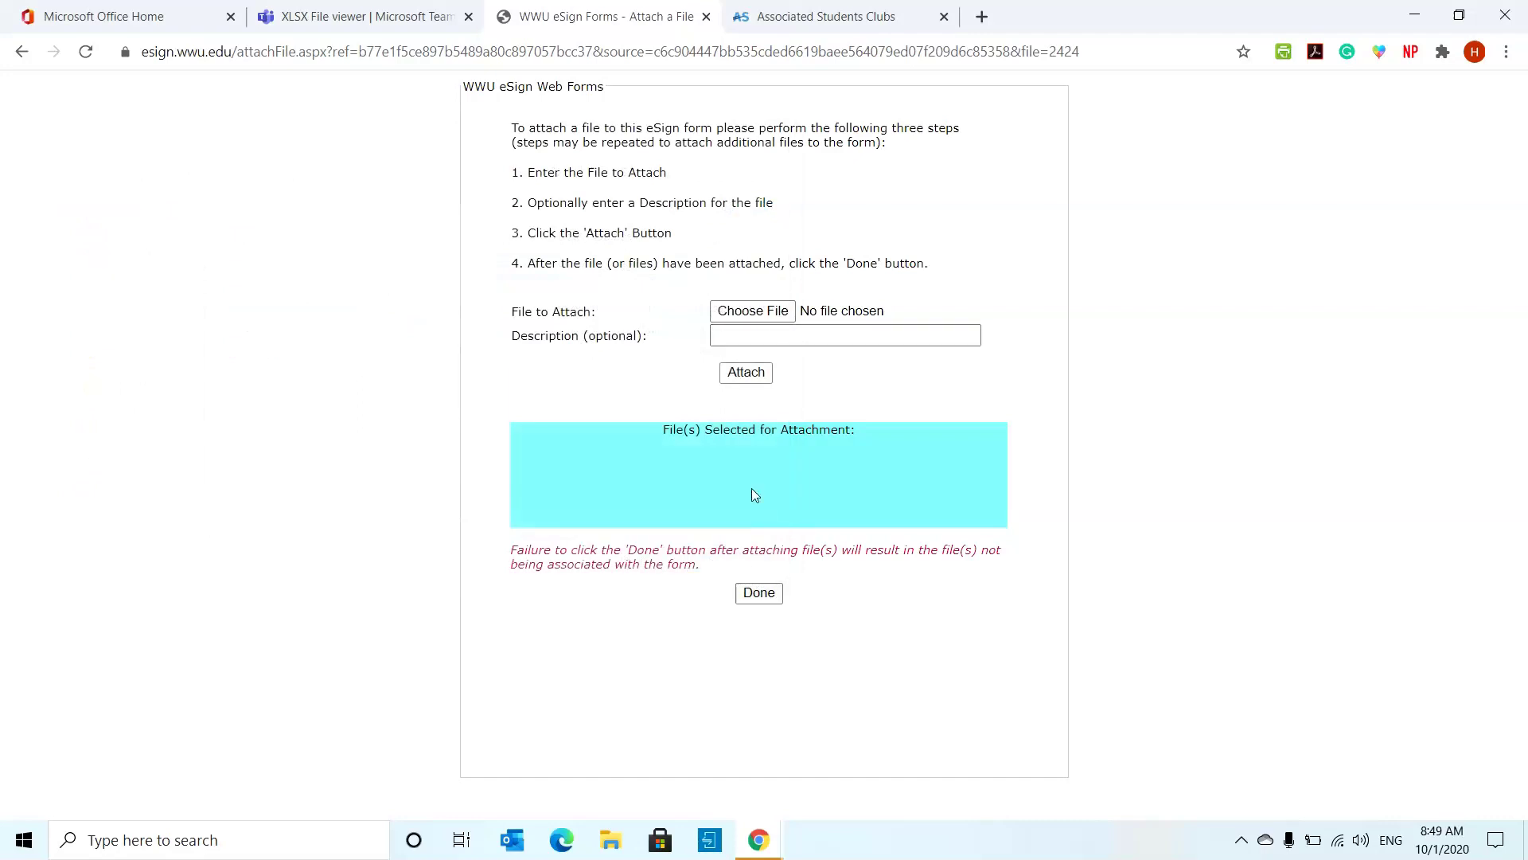
{"action": "left_click", "coordinate": [803, 341]}
{"action": "type", "text": "FredMeyer Receipt for food"}
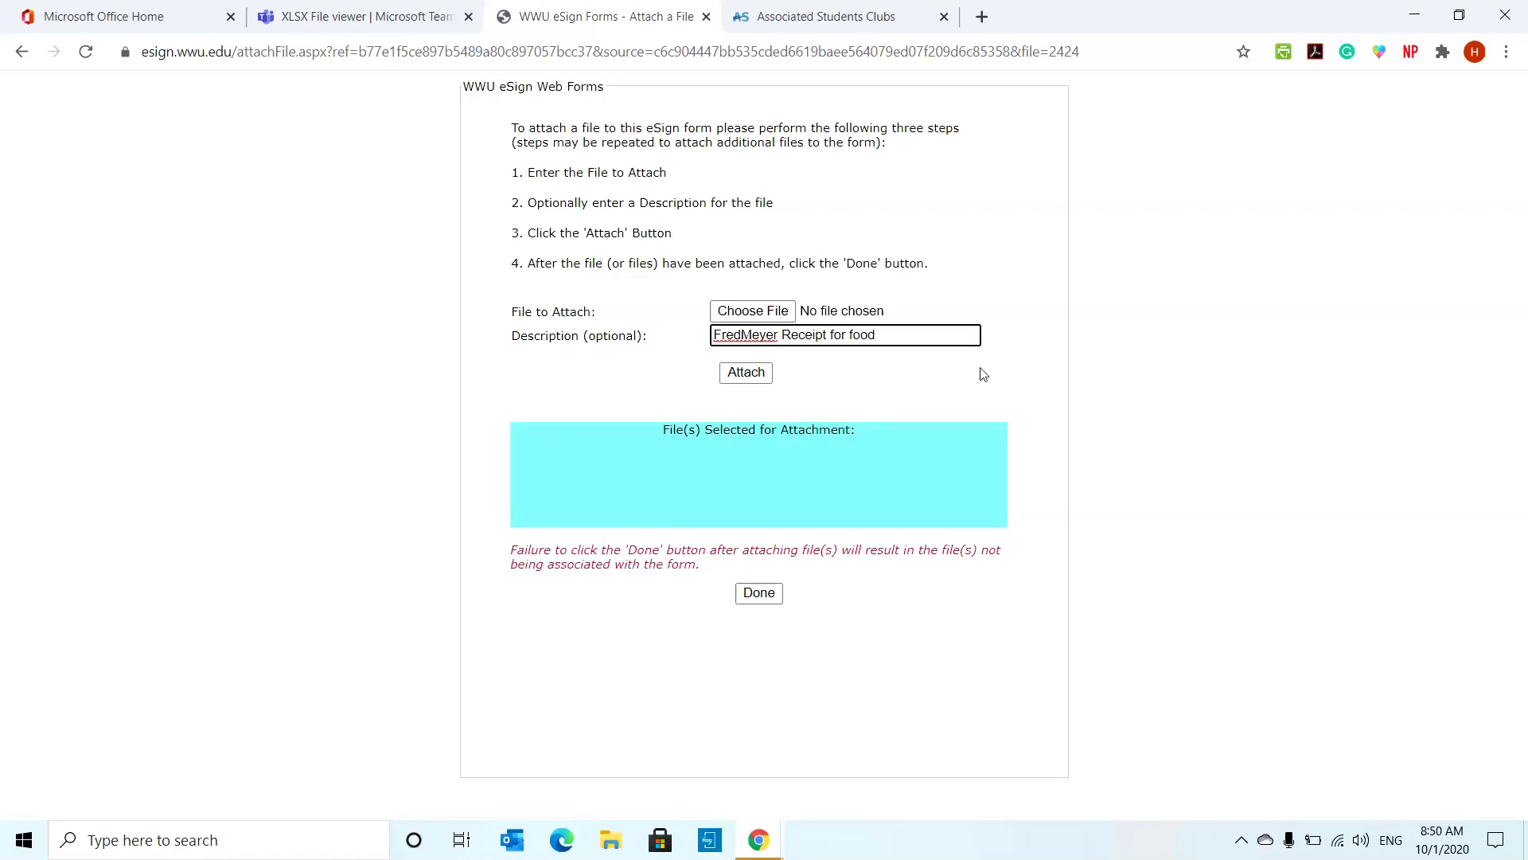
{"action": "key", "text": "ctrl+a"}
{"action": "key", "text": "BackSpace"}
{"action": "left_click", "coordinate": [1011, 428]}
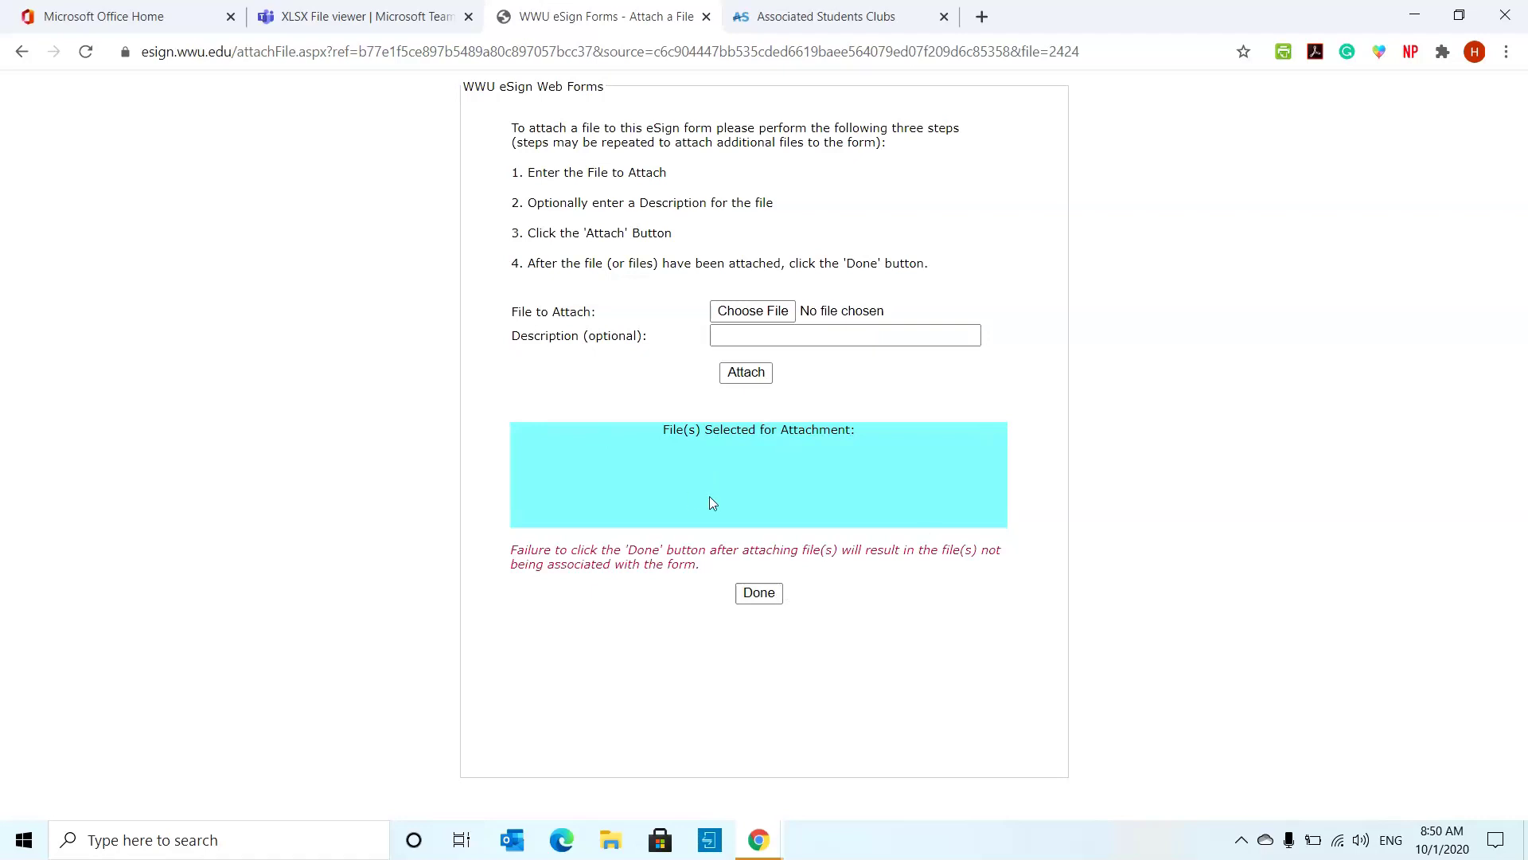
{"action": "left_click", "coordinate": [760, 592]}
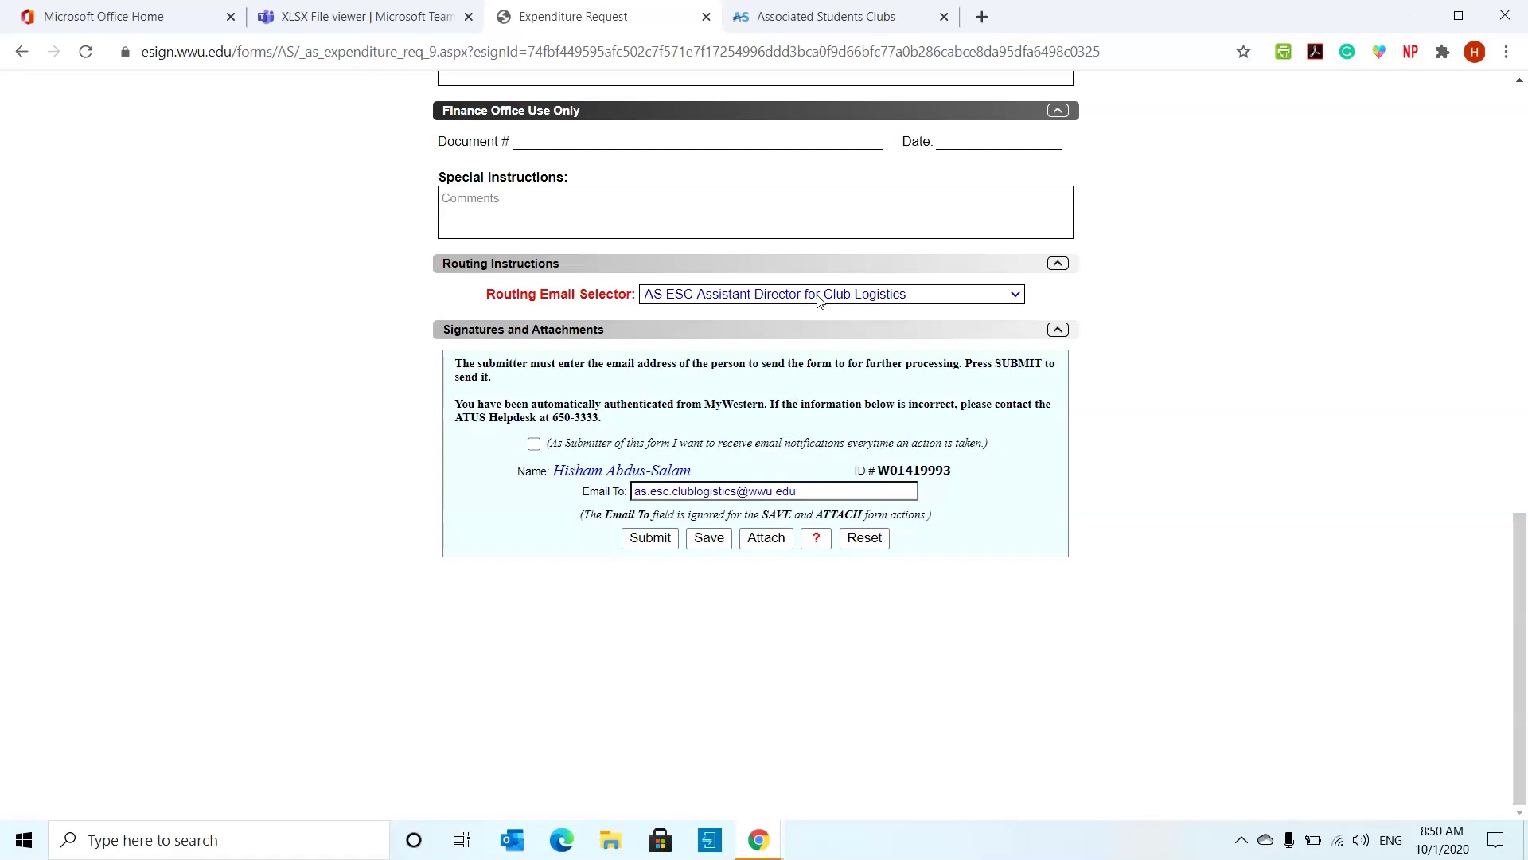
- Submit the expenditure request, leaving the routing recipient unchanged
{"action": "left_click", "coordinate": [819, 300]}
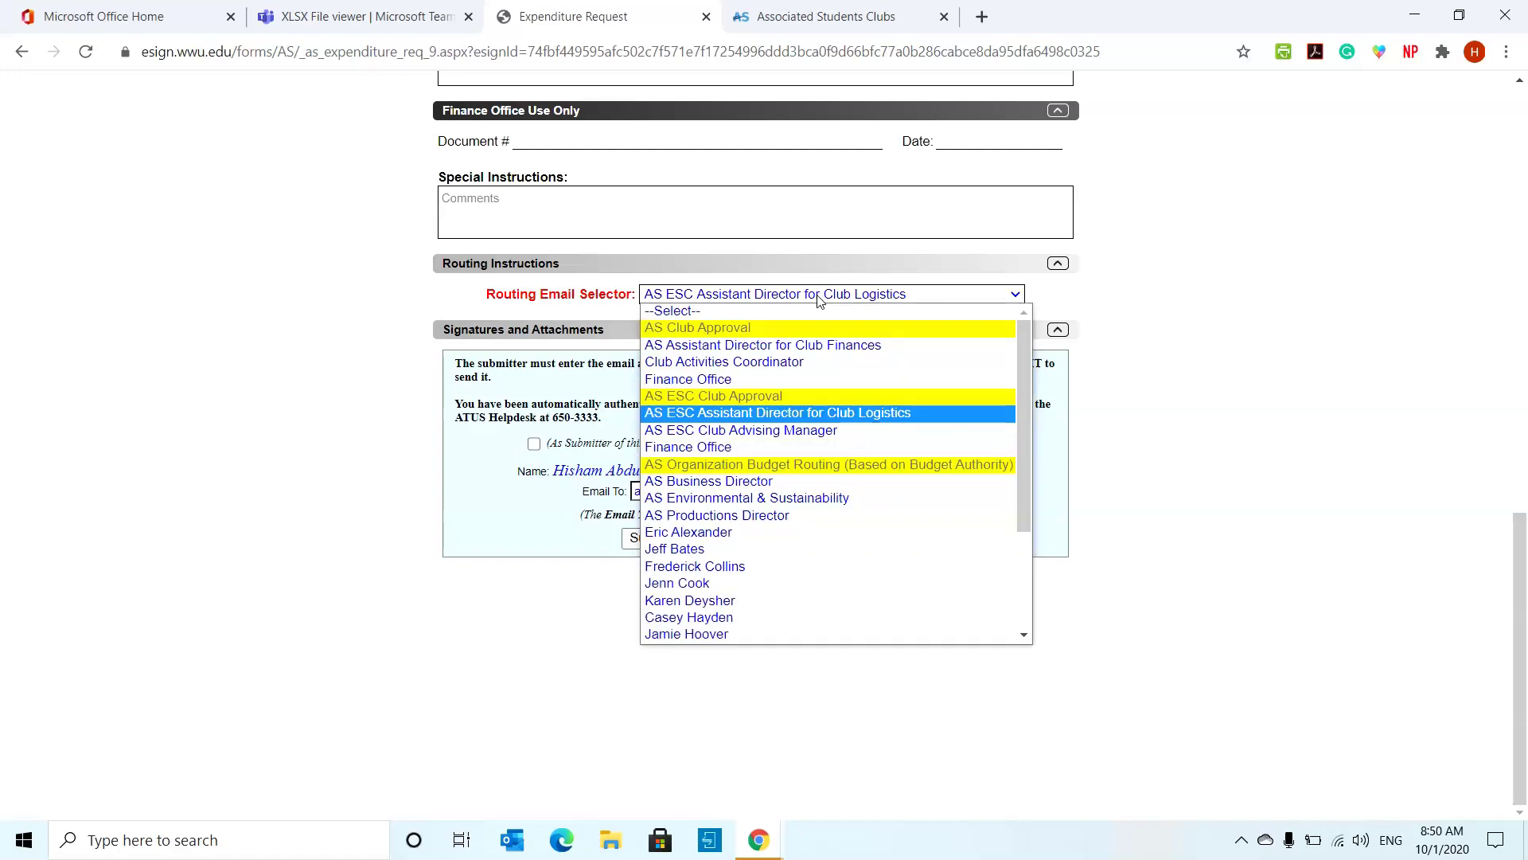
{"action": "left_click", "coordinate": [819, 300]}
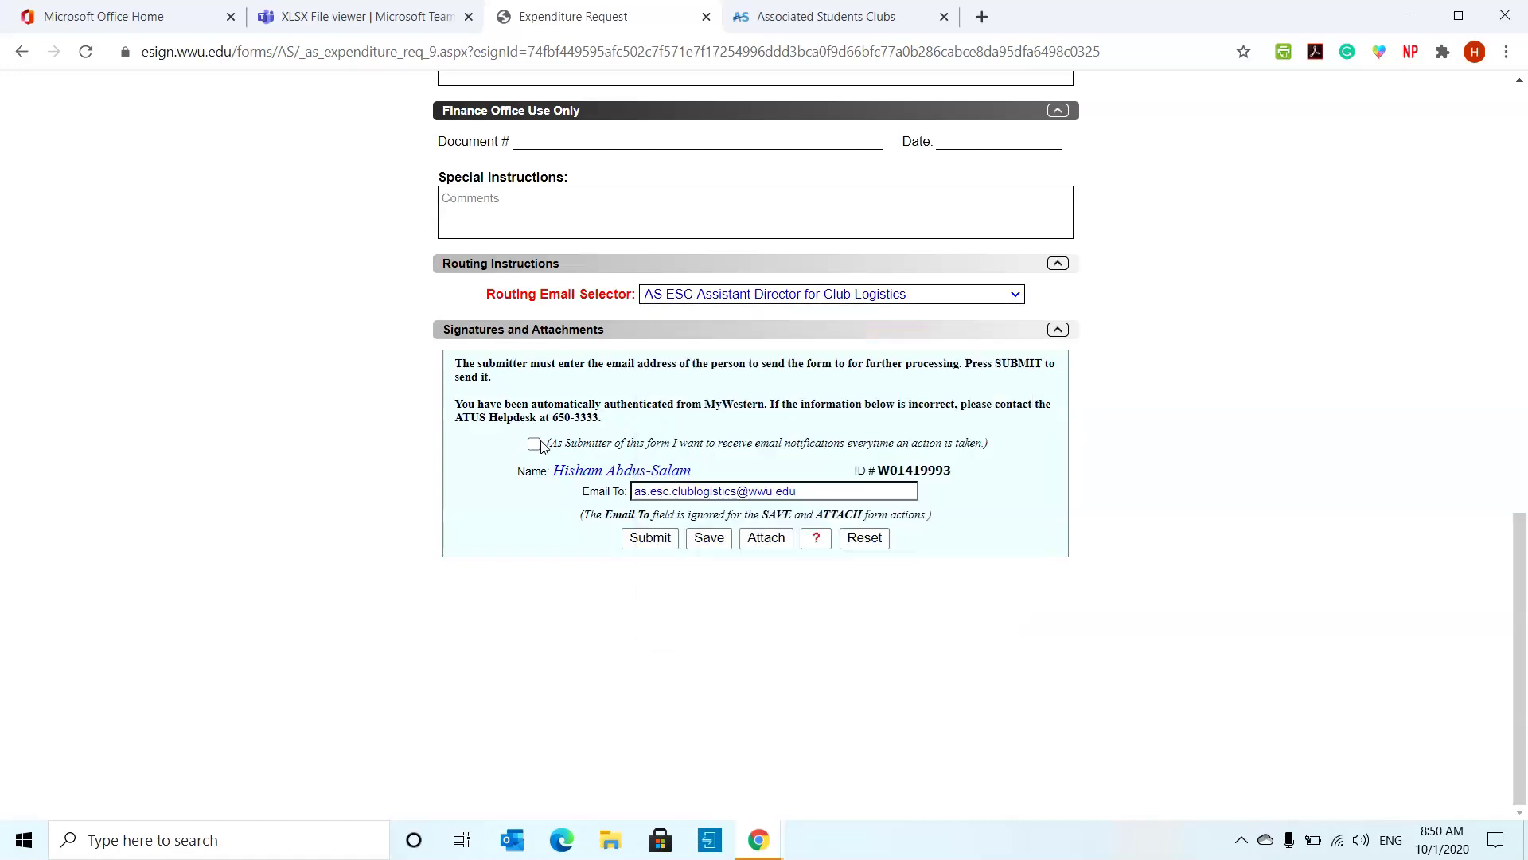
{"action": "left_click", "coordinate": [661, 542]}
{"action": "left_click", "coordinate": [667, 540]}
{"action": "left_click", "coordinate": [659, 541]}
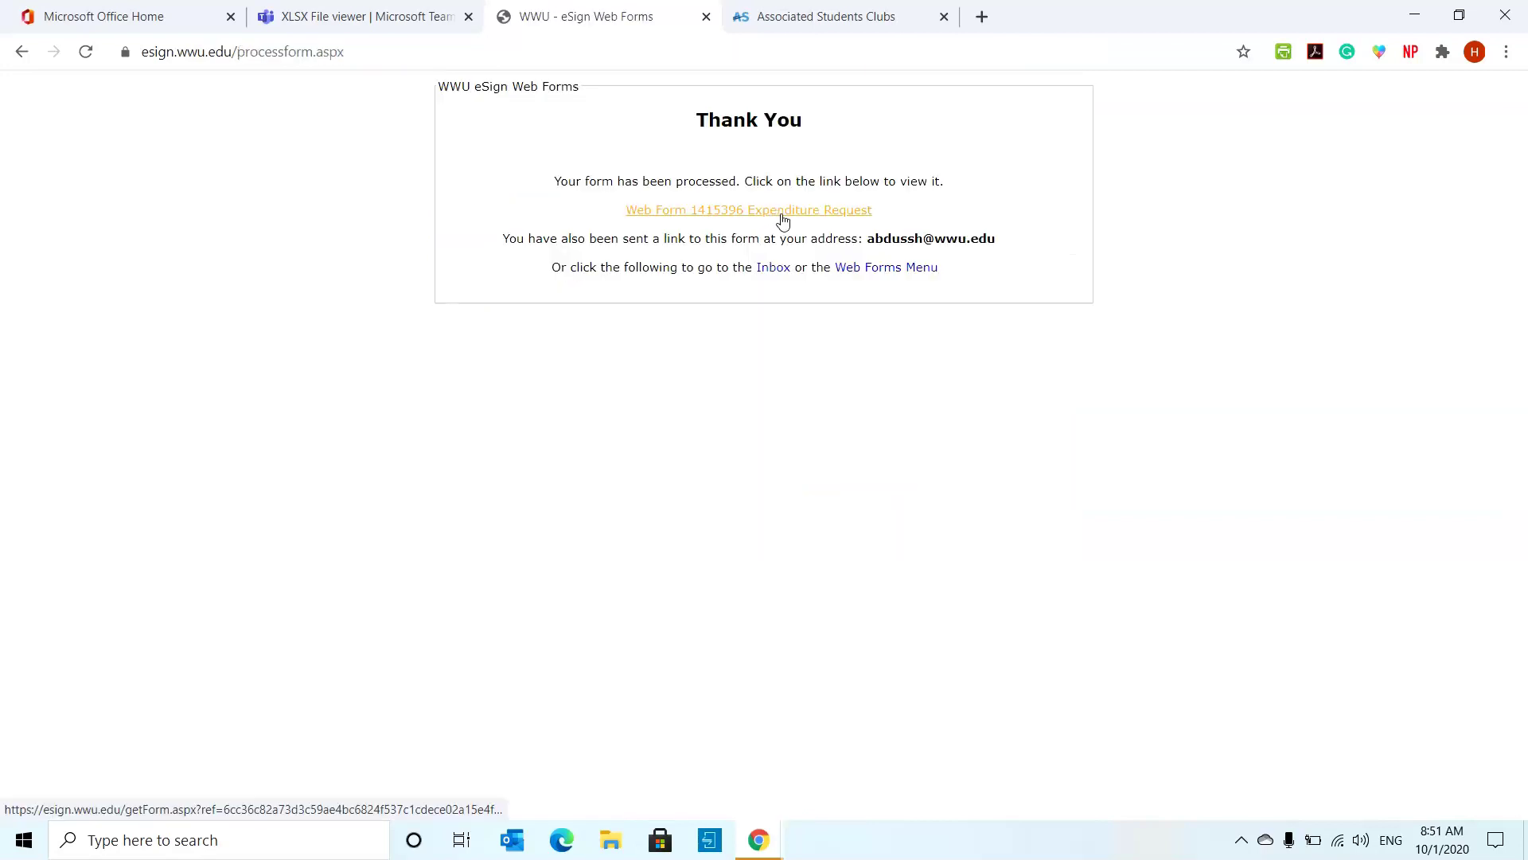
- Copy form number 1415396 from the submitted Web Form into tracker cell B44
{"action": "left_click", "coordinate": [725, 210]}
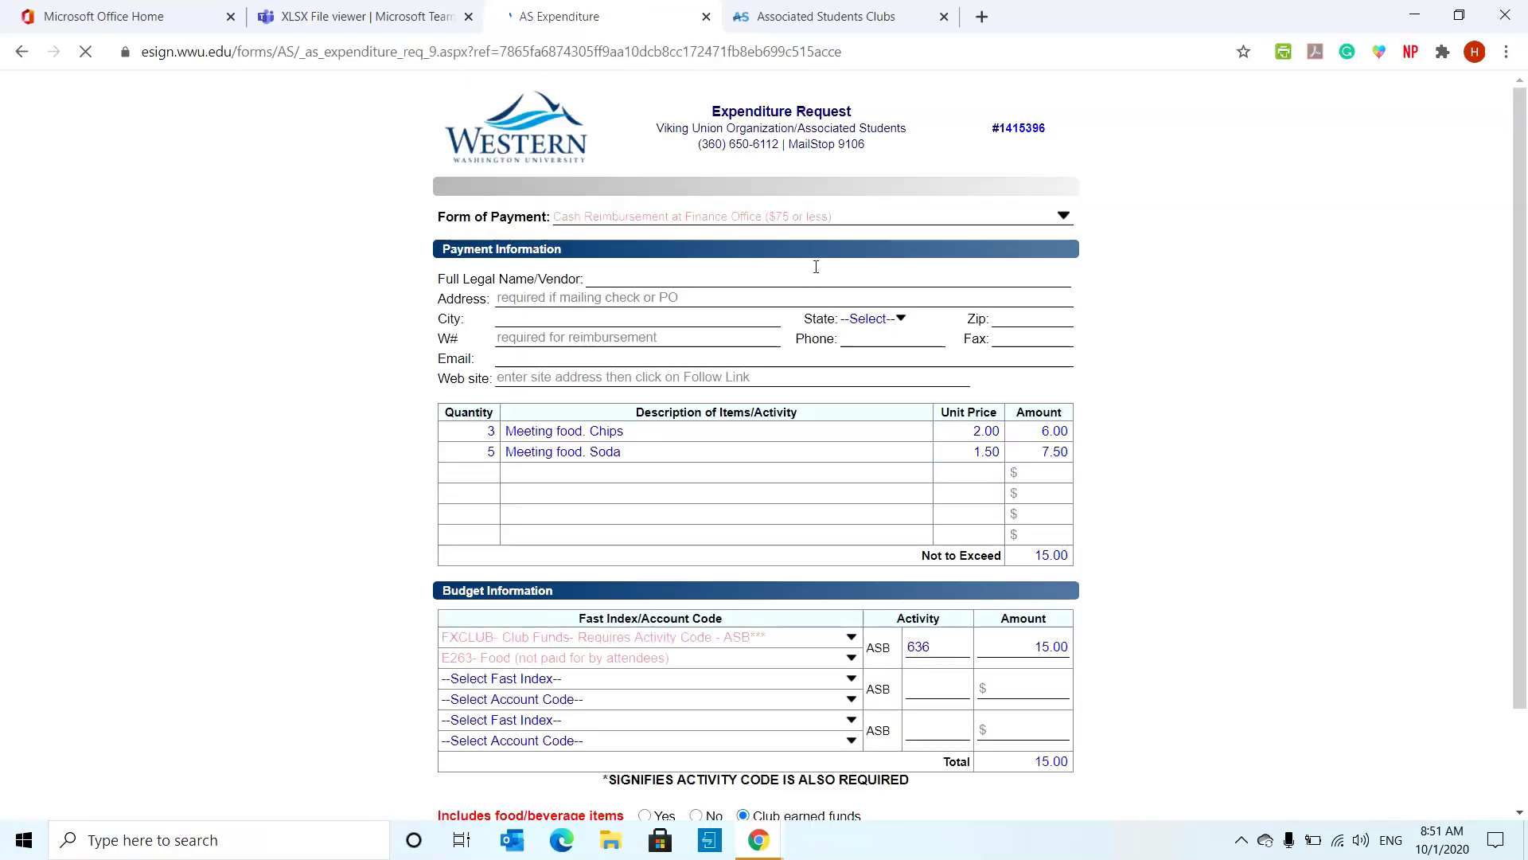
{"action": "left_click_drag", "start_coordinate": [1049, 136], "coordinate": [1003, 144]}
{"action": "key", "text": "ctrl+c"}
{"action": "left_click", "coordinate": [358, 16]}
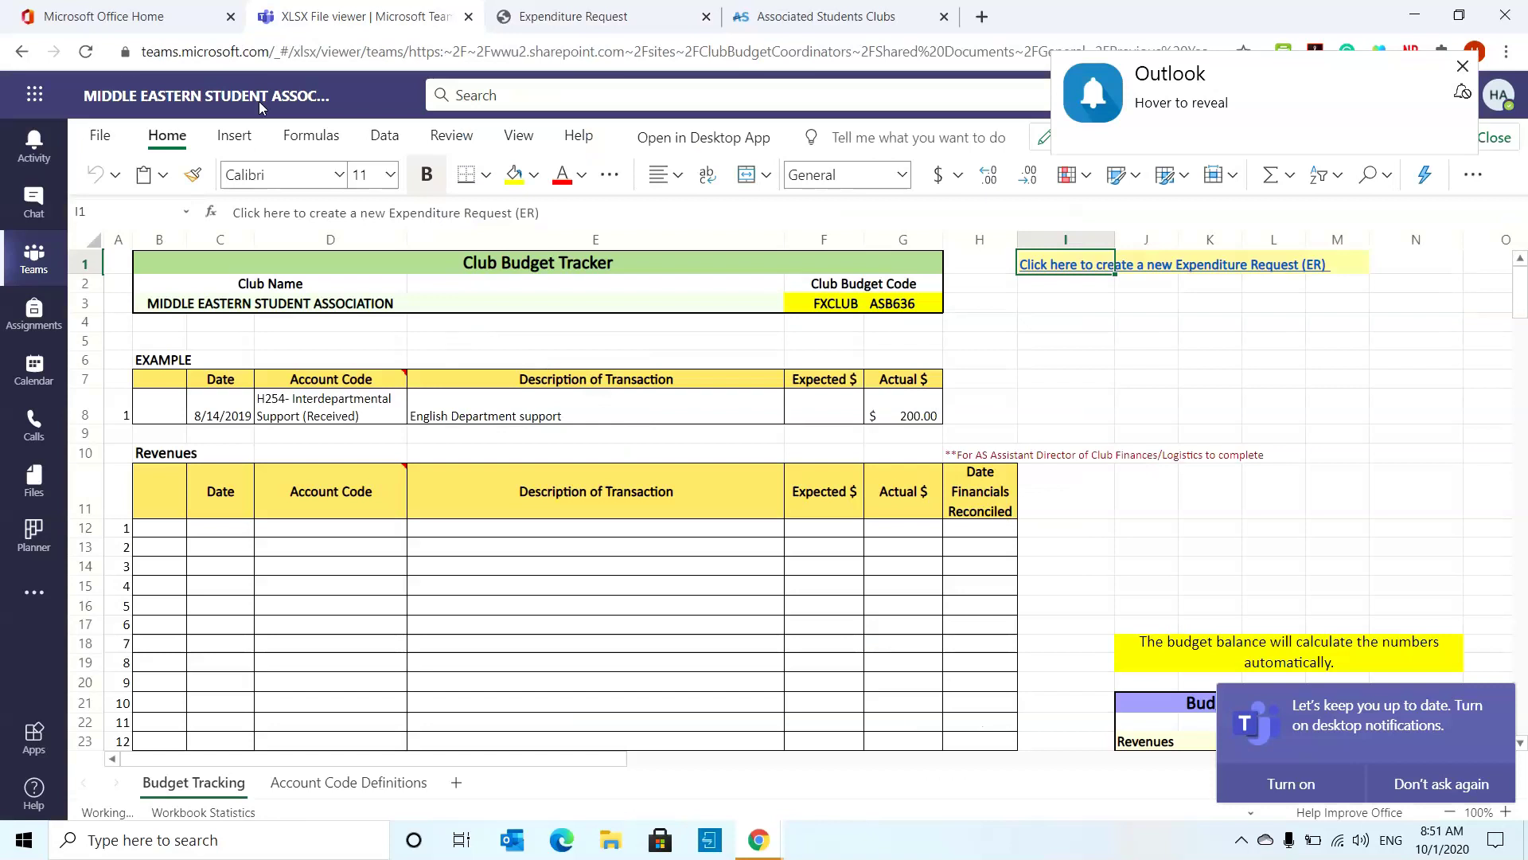
{"action": "left_click", "coordinate": [591, 8]}
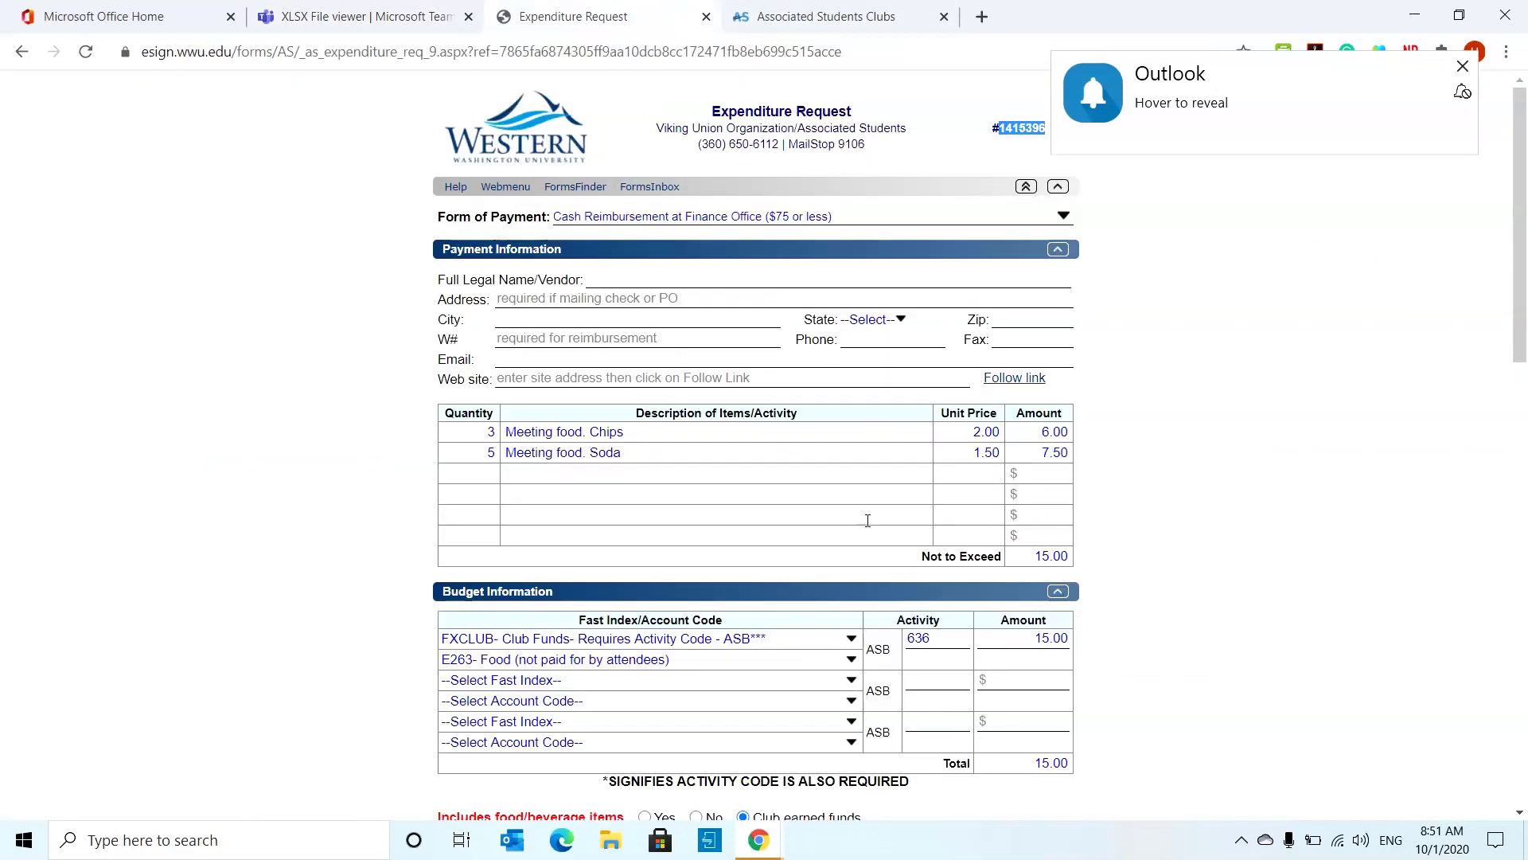
{"action": "left_click", "coordinate": [358, 16]}
{"action": "scroll", "coordinate": [601, 404], "scroll_direction": "down", "scroll_amount": 10}
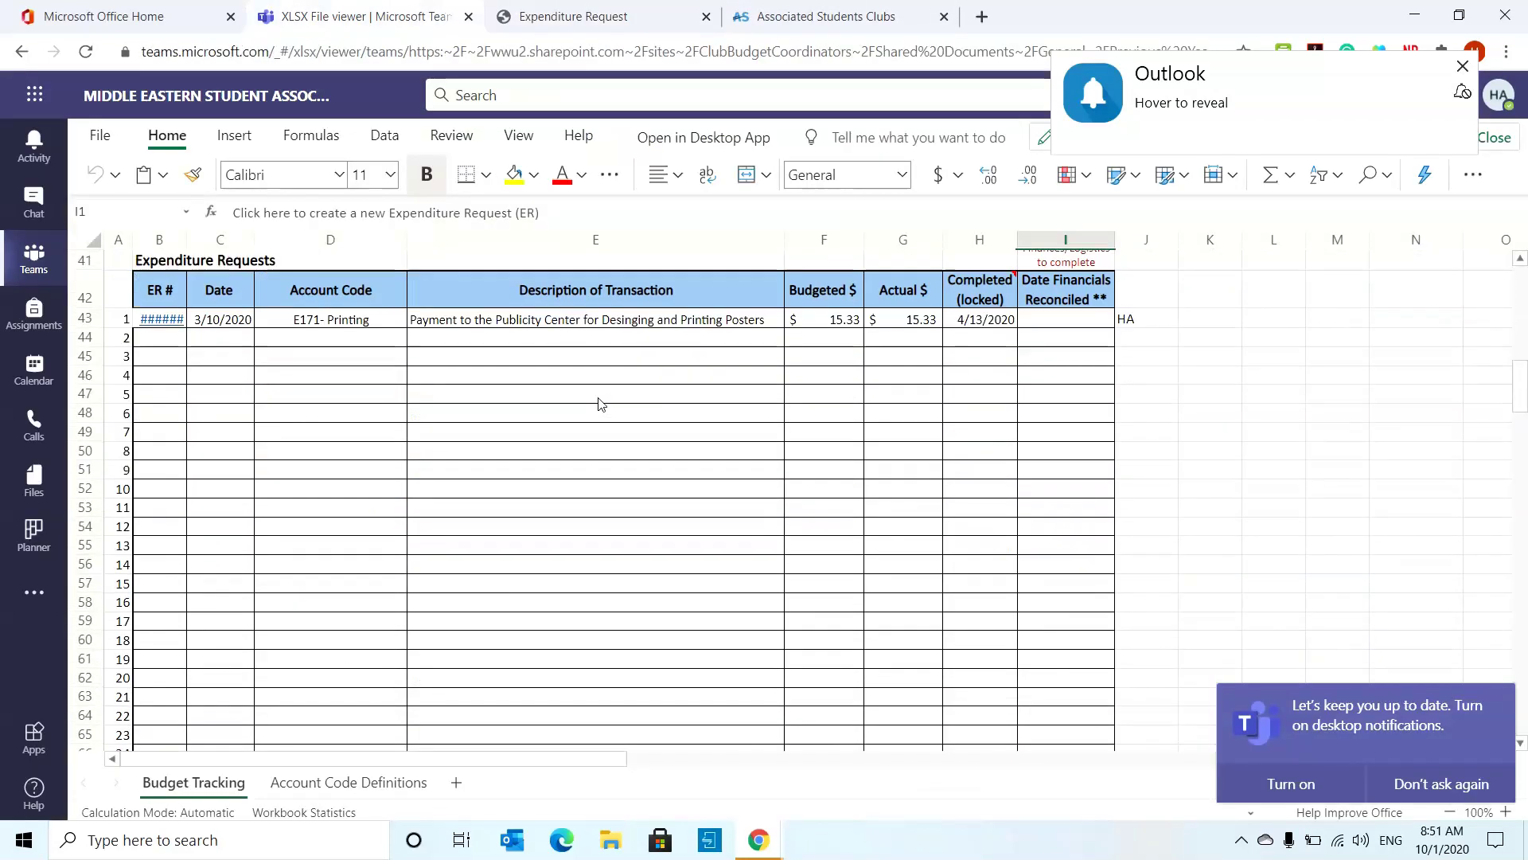
{"action": "scroll", "coordinate": [601, 403], "scroll_direction": "down", "scroll_amount": 1}
{"action": "scroll", "coordinate": [603, 403], "scroll_direction": "up", "scroll_amount": 1}
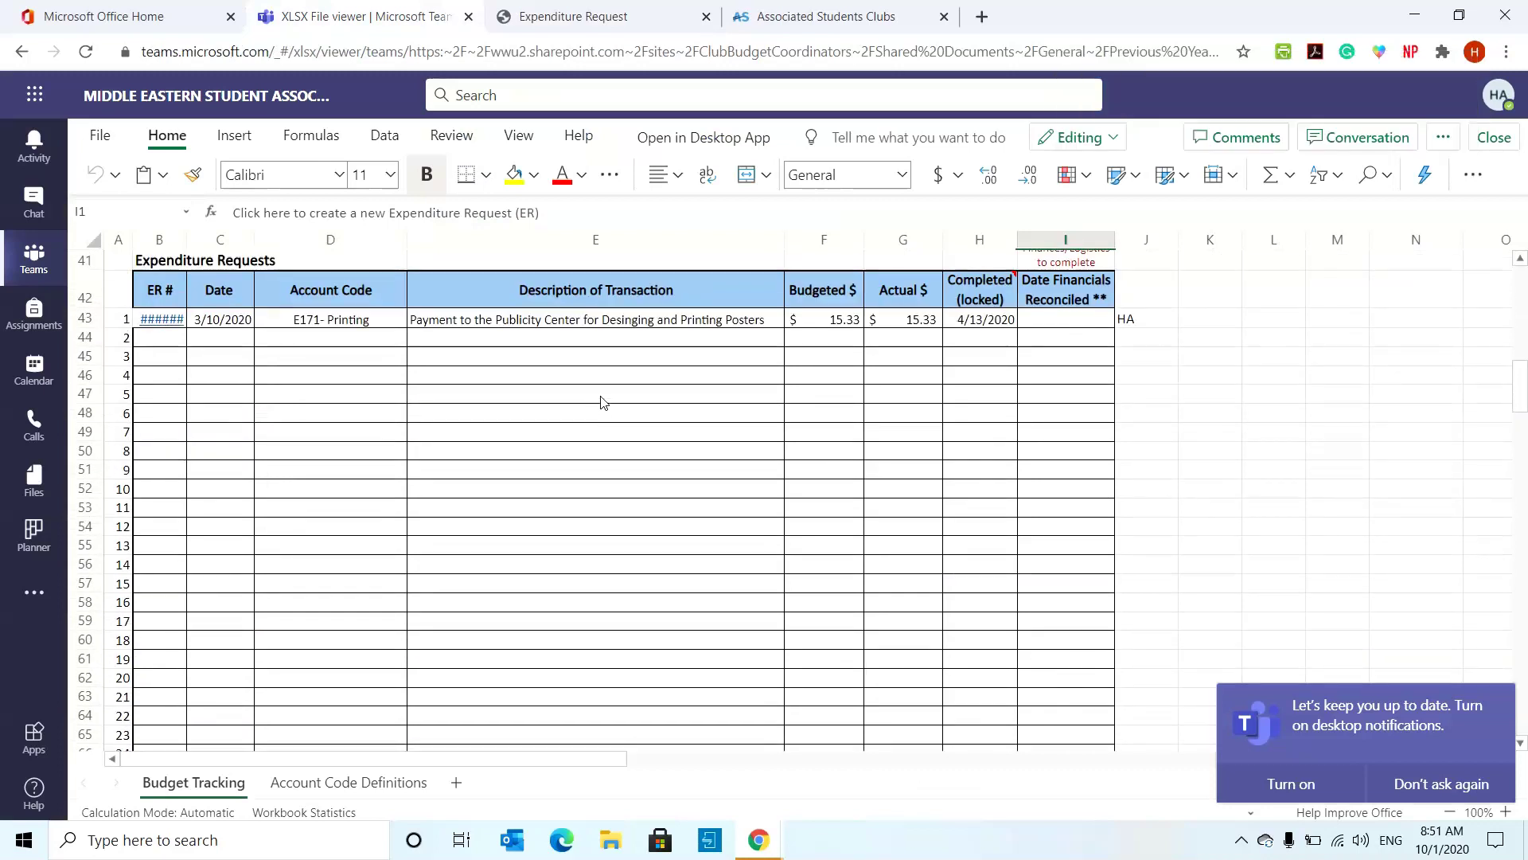
{"action": "left_click", "coordinate": [176, 332]}
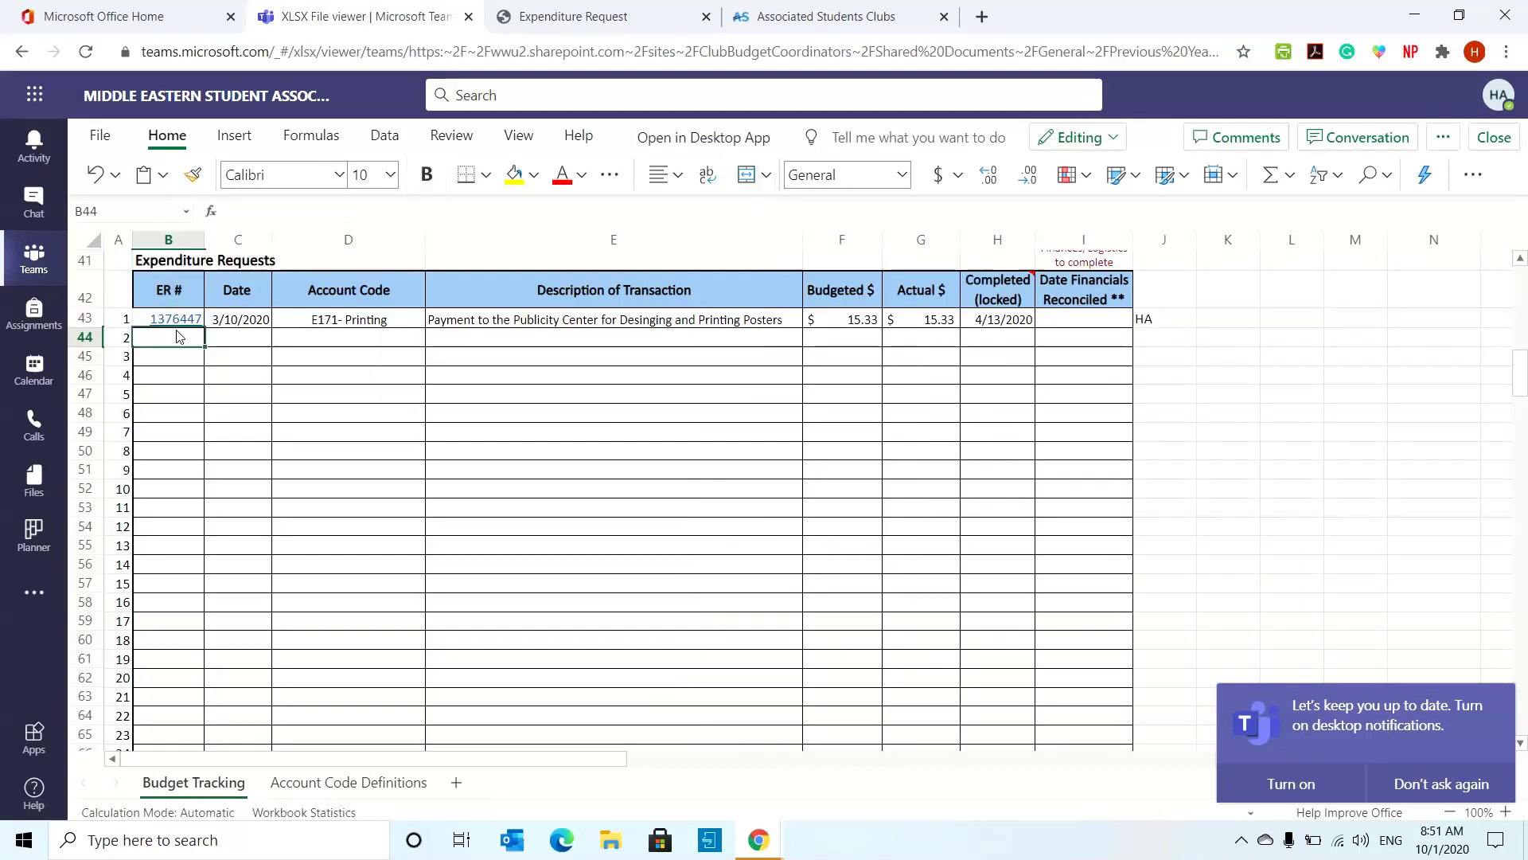
{"action": "key", "text": "ctrl+v"}
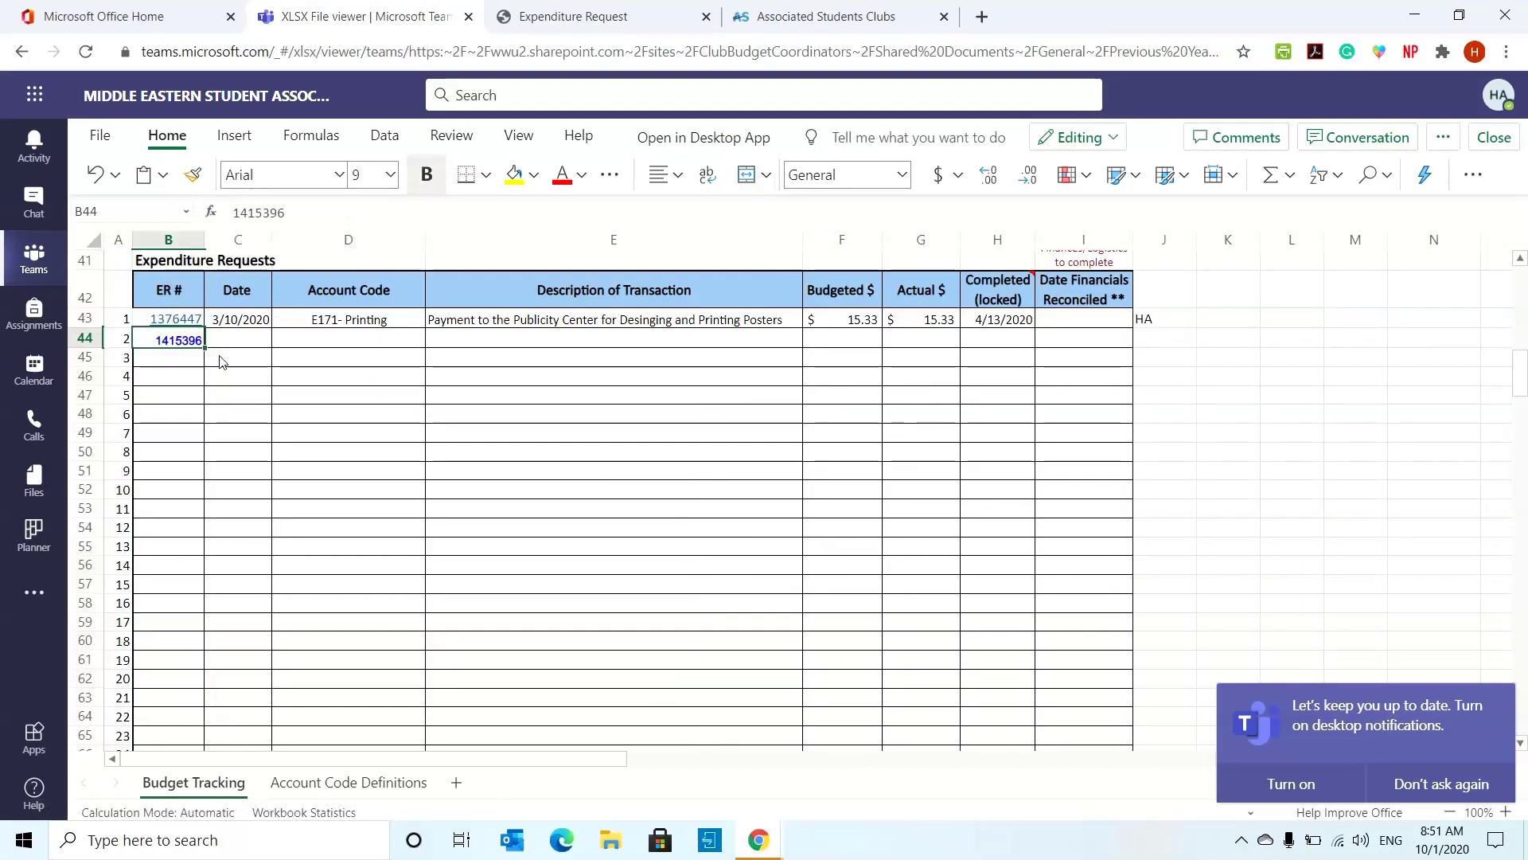
- Copy the submitted form's web address from the address bar
{"action": "left_click", "coordinate": [624, 14]}
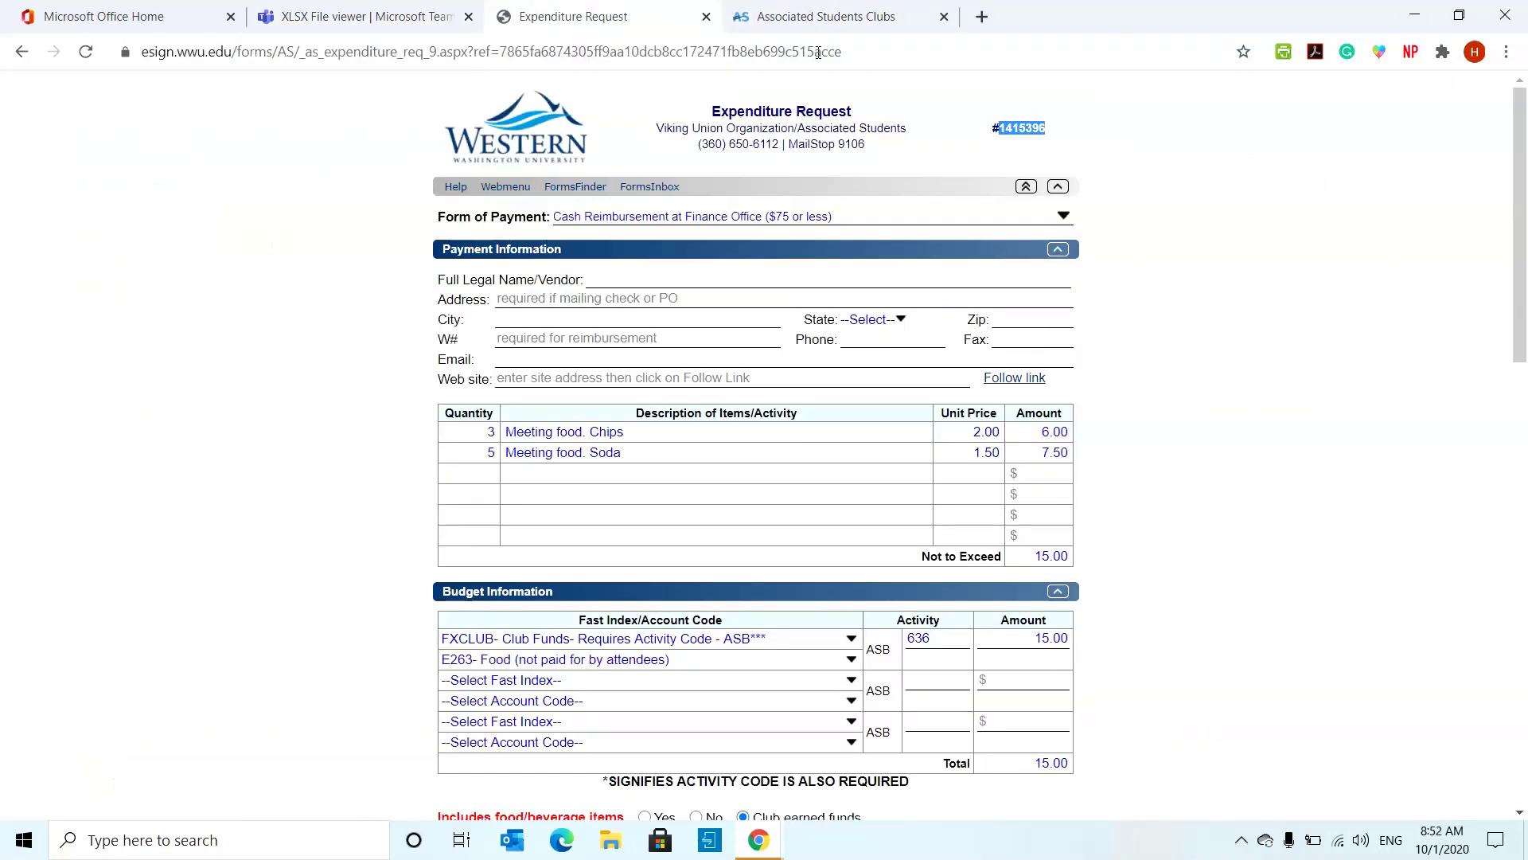
{"action": "left_click", "coordinate": [710, 47]}
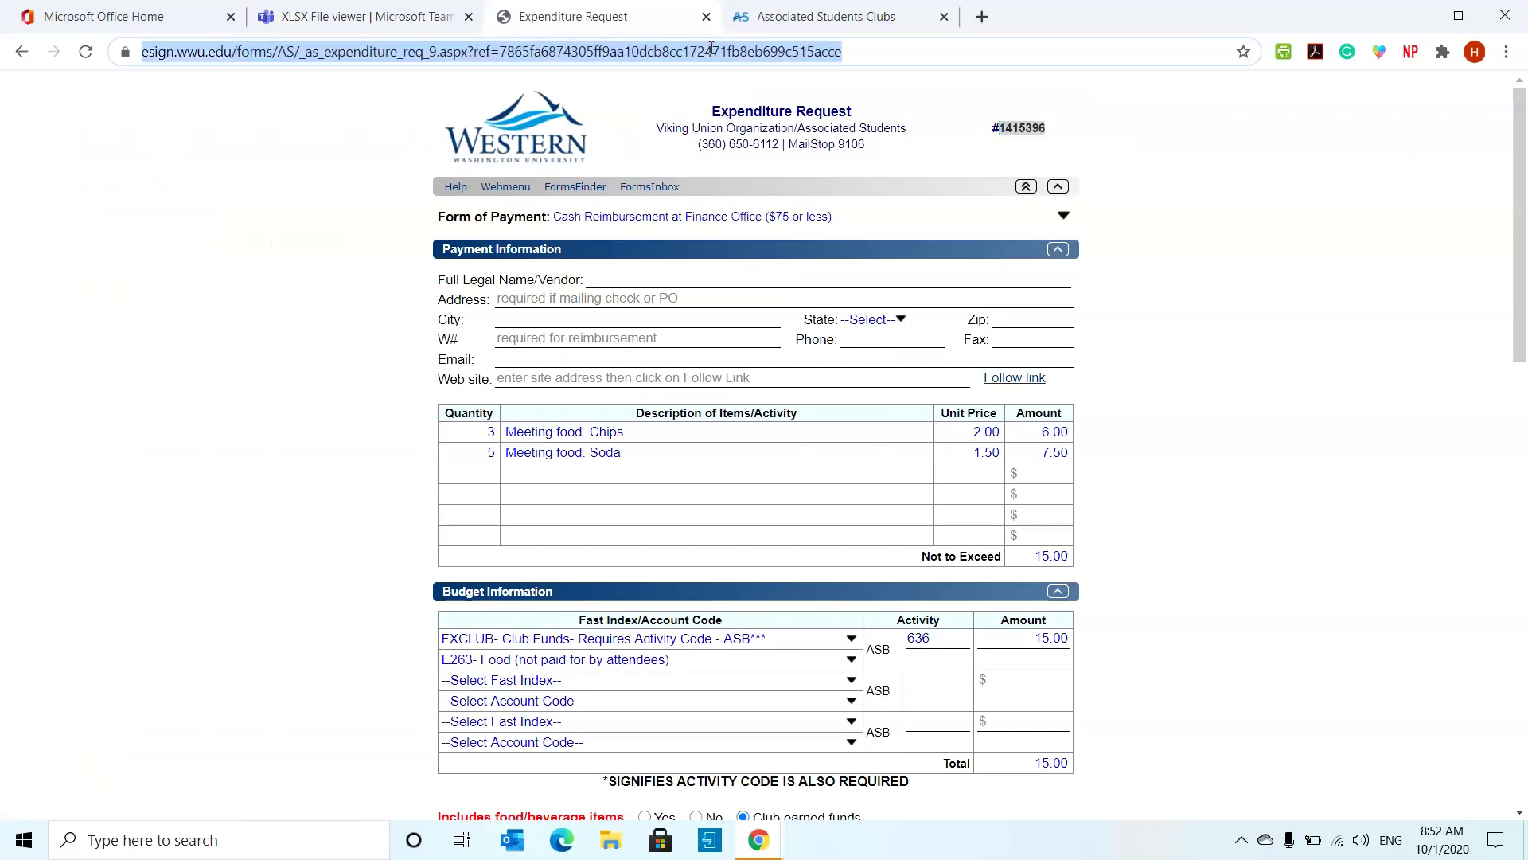
{"action": "right_click", "coordinate": [710, 48]}
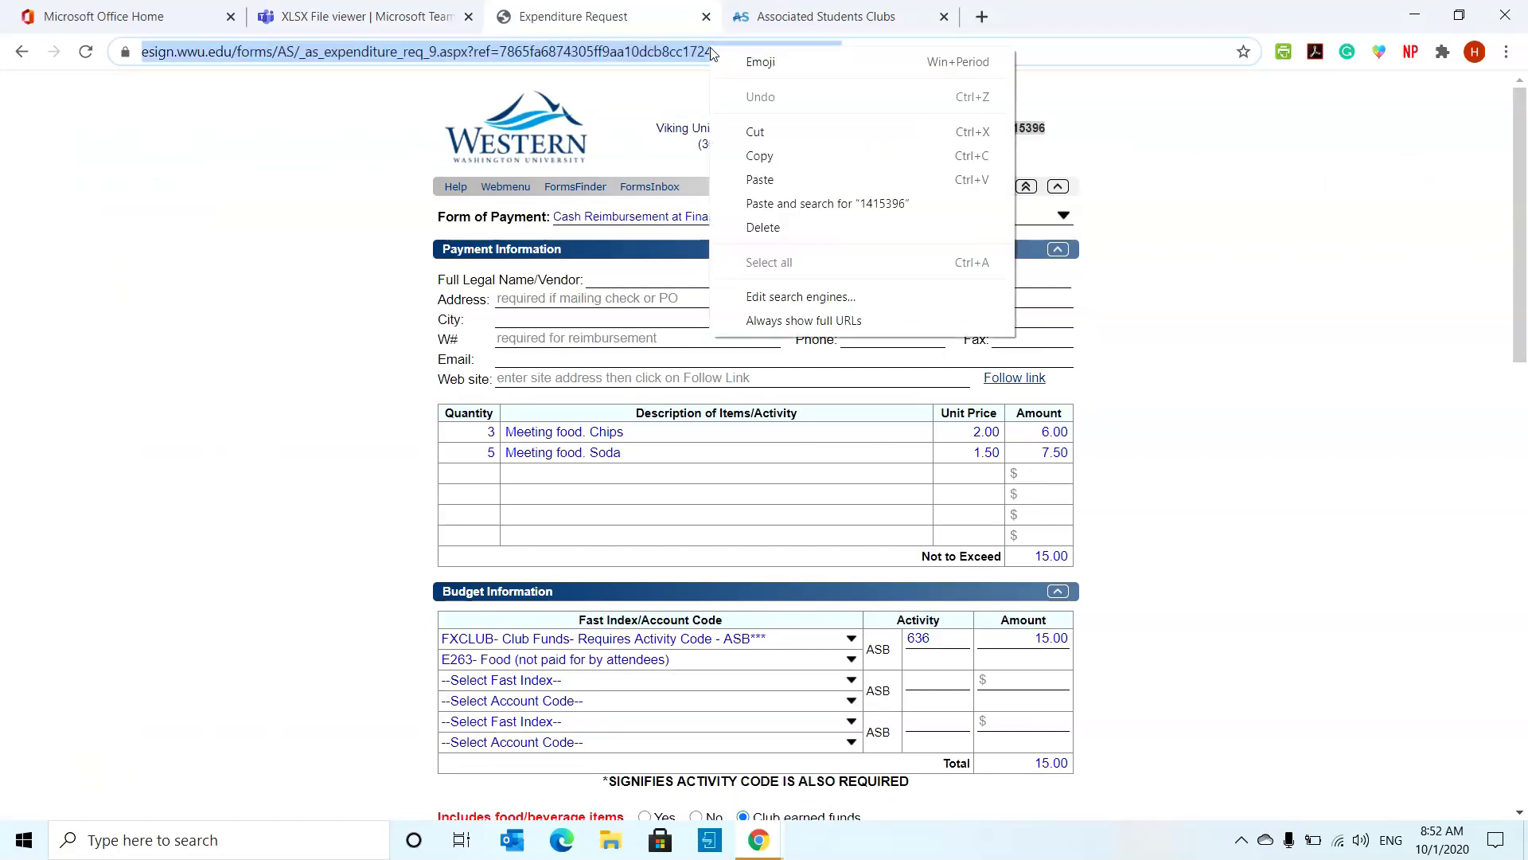
{"action": "left_click", "coordinate": [764, 156]}
{"action": "left_click", "coordinate": [374, 16]}
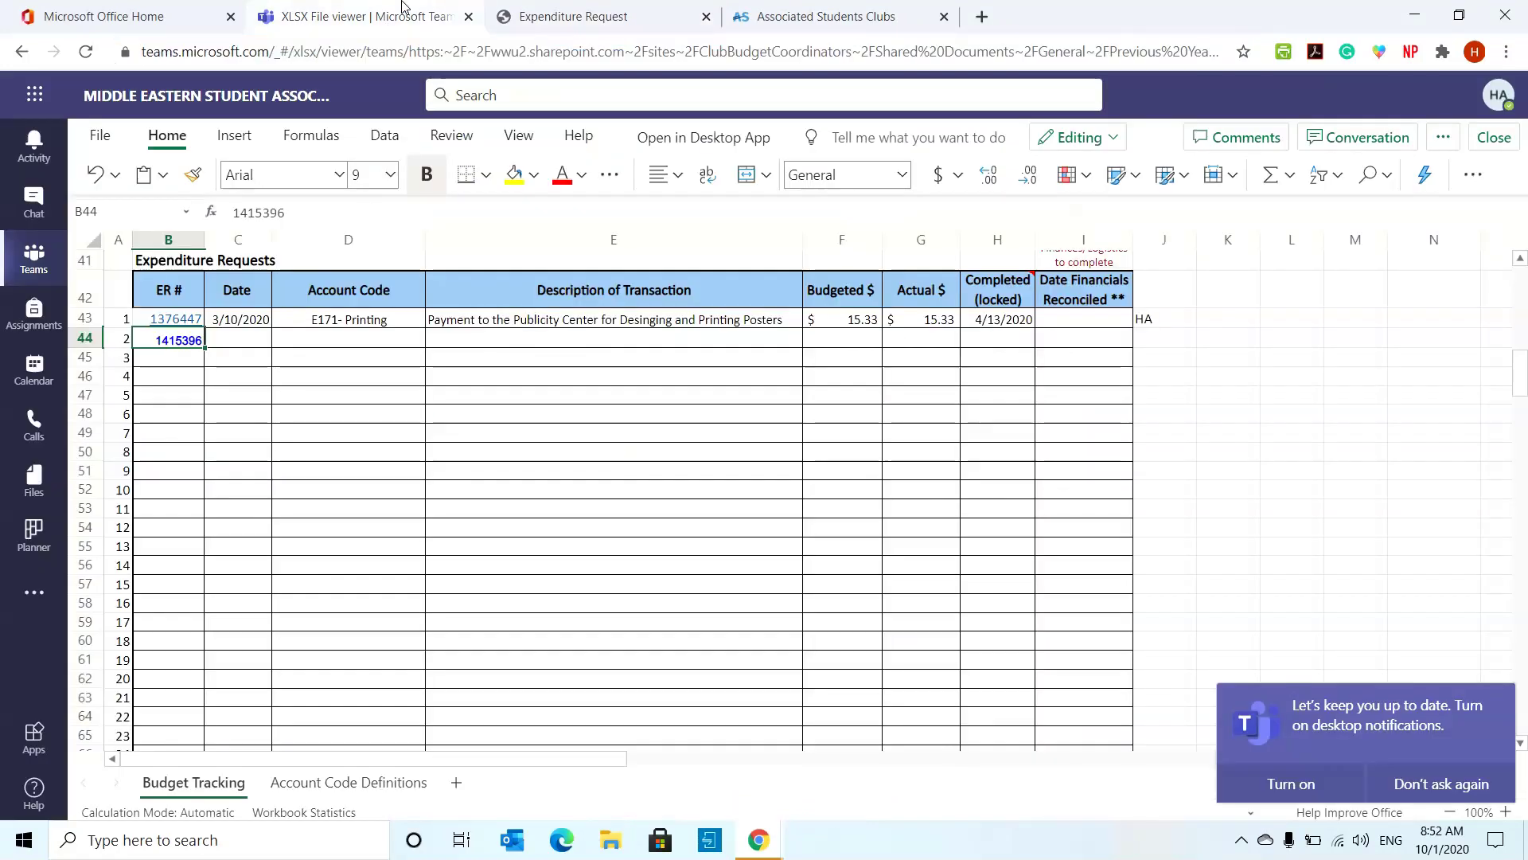
- Hyperlink B44's 1415396 to the submitted form's pasted web address
{"action": "right_click", "coordinate": [188, 342]}
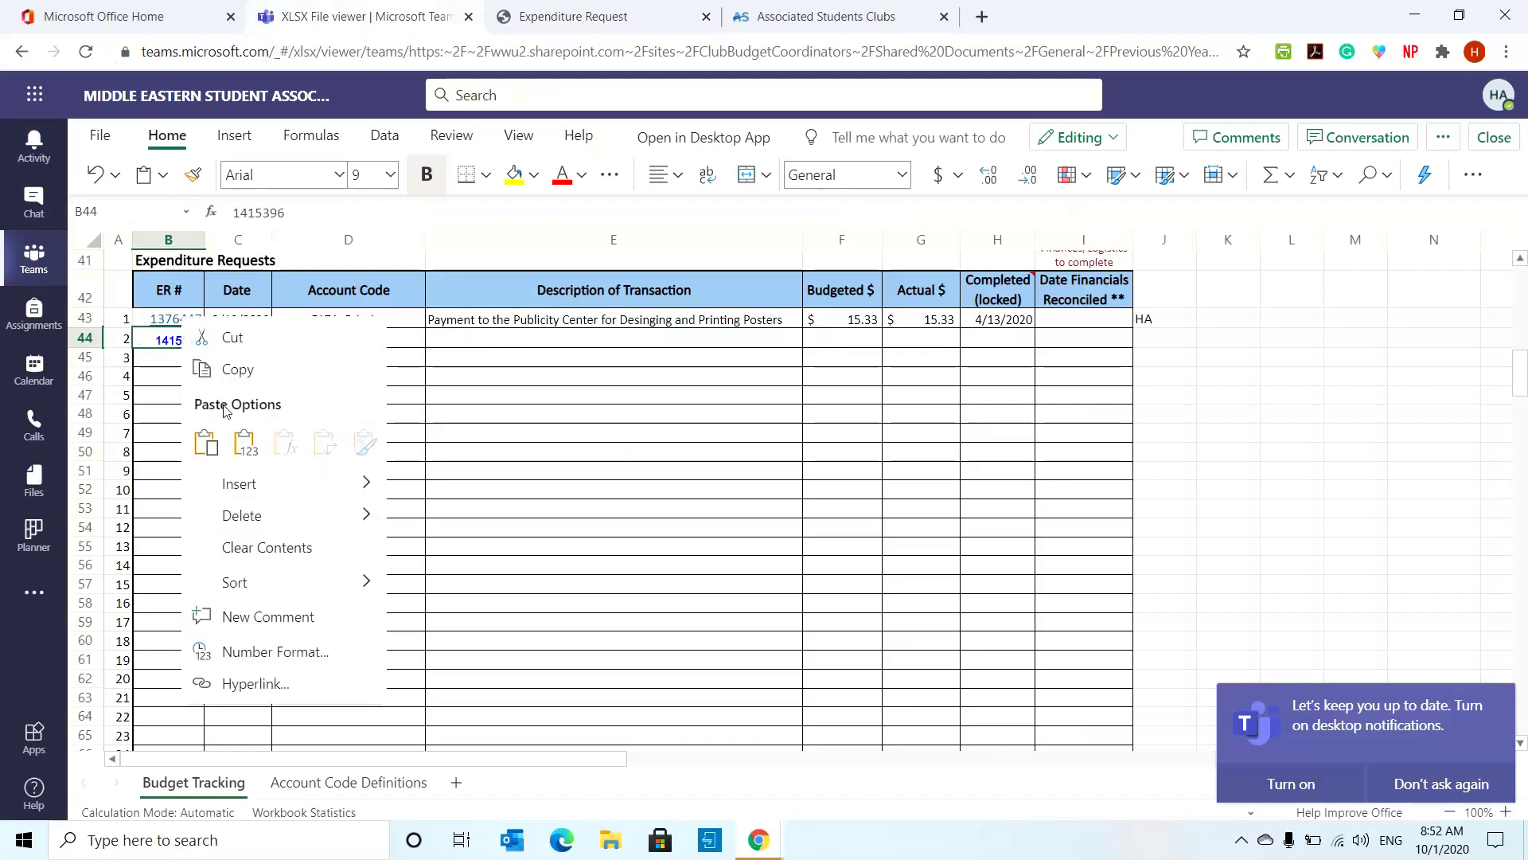
{"action": "left_click", "coordinate": [164, 412]}
{"action": "right_click", "coordinate": [179, 339]}
{"action": "left_click", "coordinate": [250, 680]}
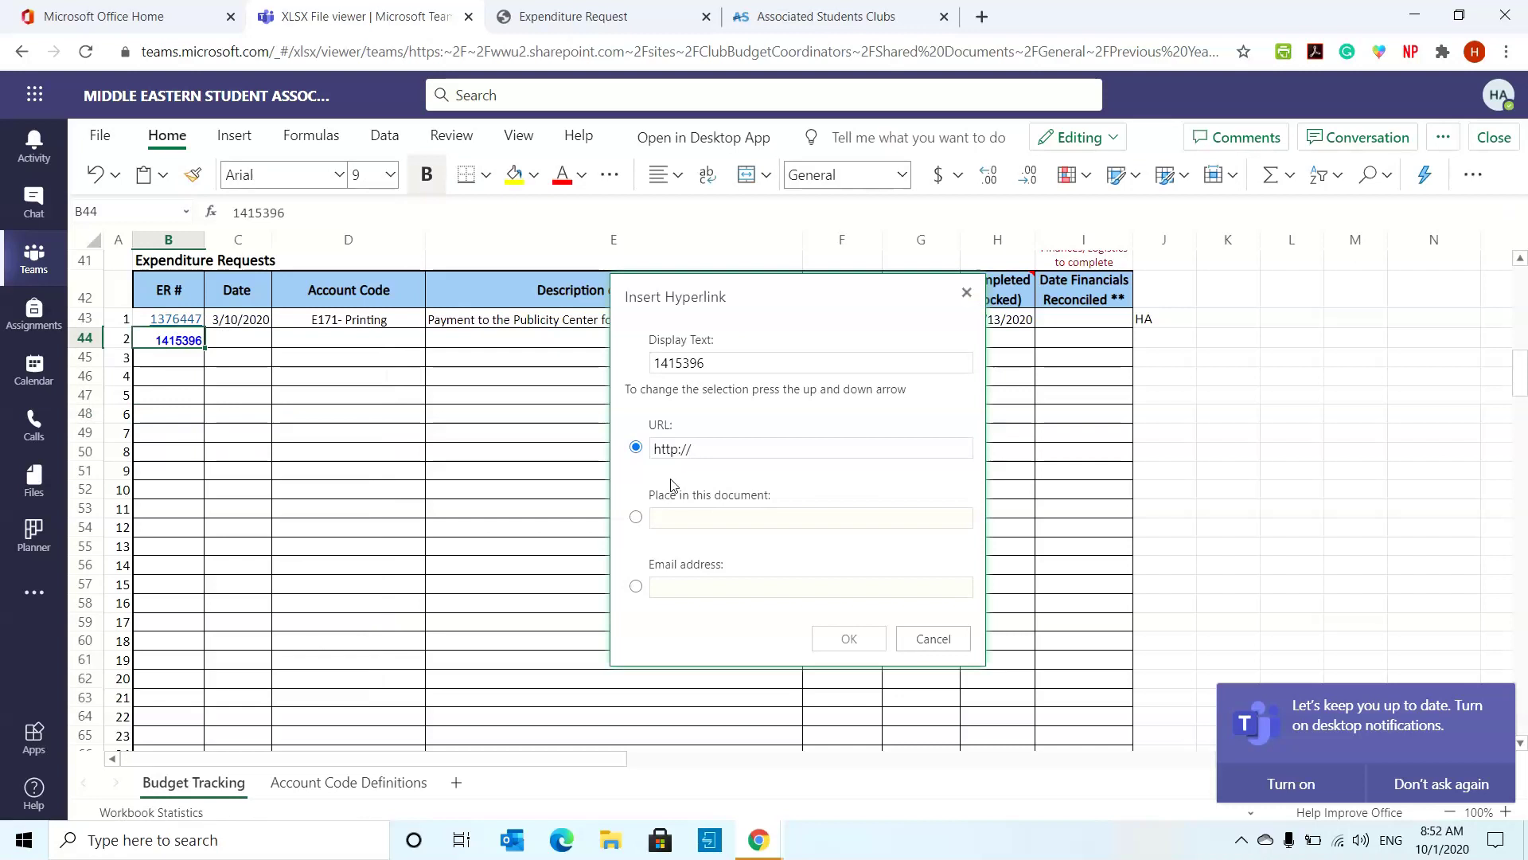
{"action": "left_click_drag", "start_coordinate": [723, 448], "coordinate": [599, 447]}
{"action": "key", "text": "ctrl+v"}
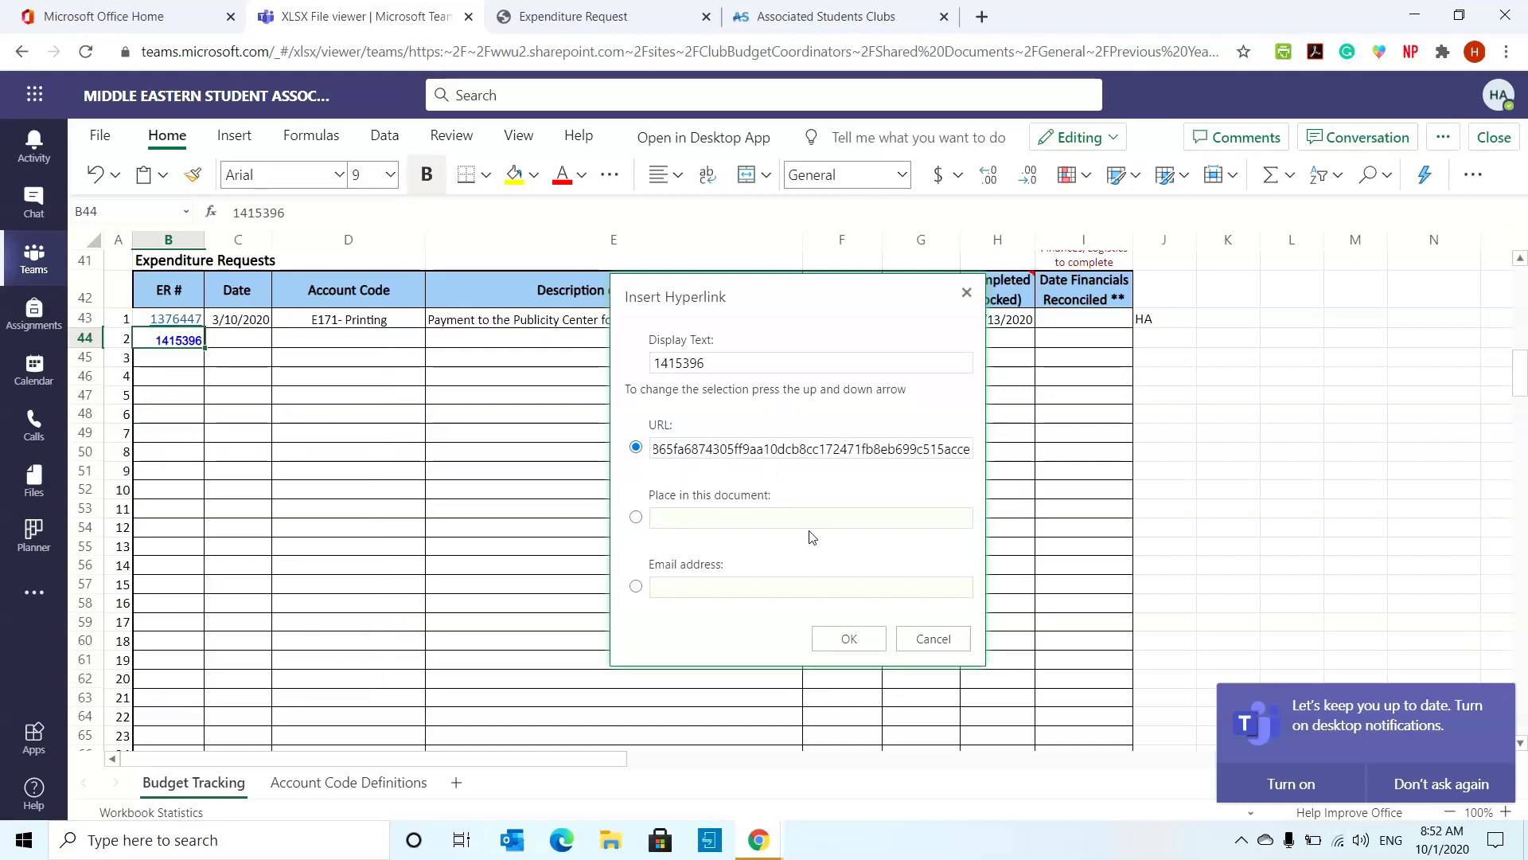
{"action": "left_click", "coordinate": [848, 638]}
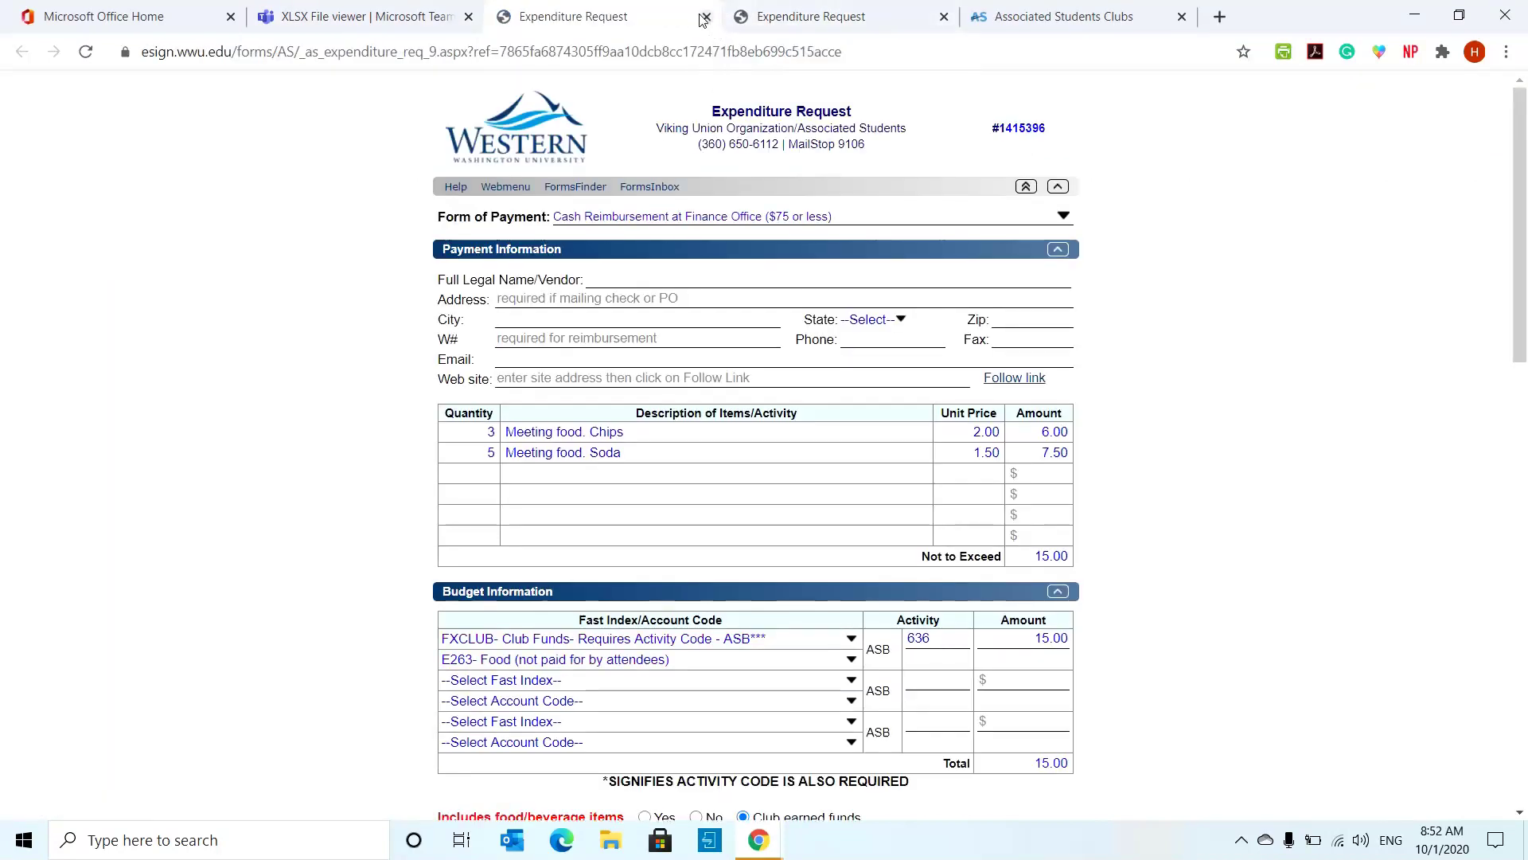
- Enter 10/1/2020 in C44 and E263- Food (not paid for by attendees) in D44
{"action": "left_click", "coordinate": [705, 16]}
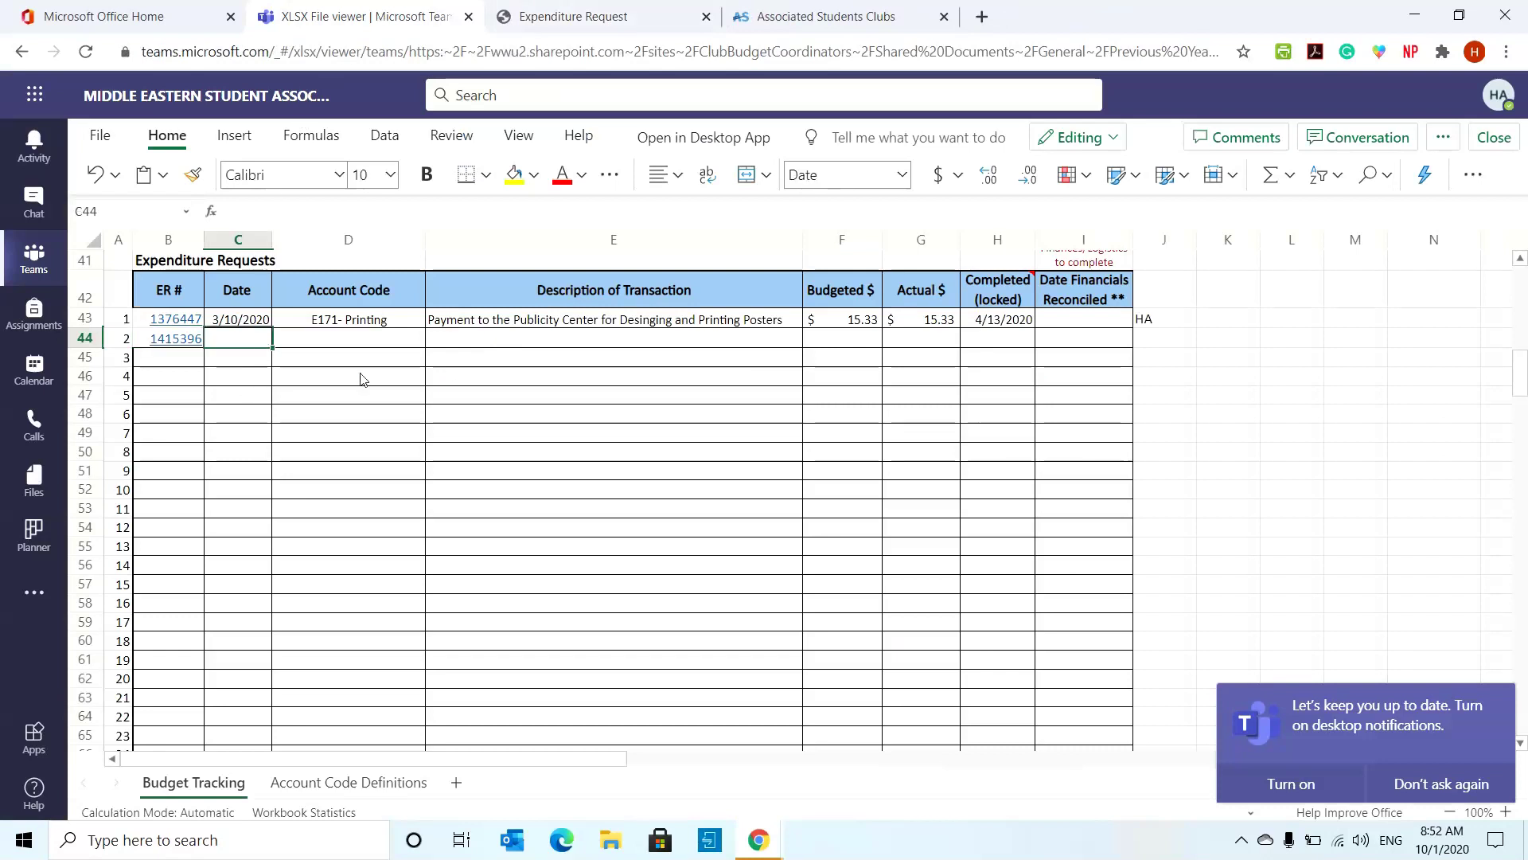
{"action": "type", "text": "10/1/2020"}
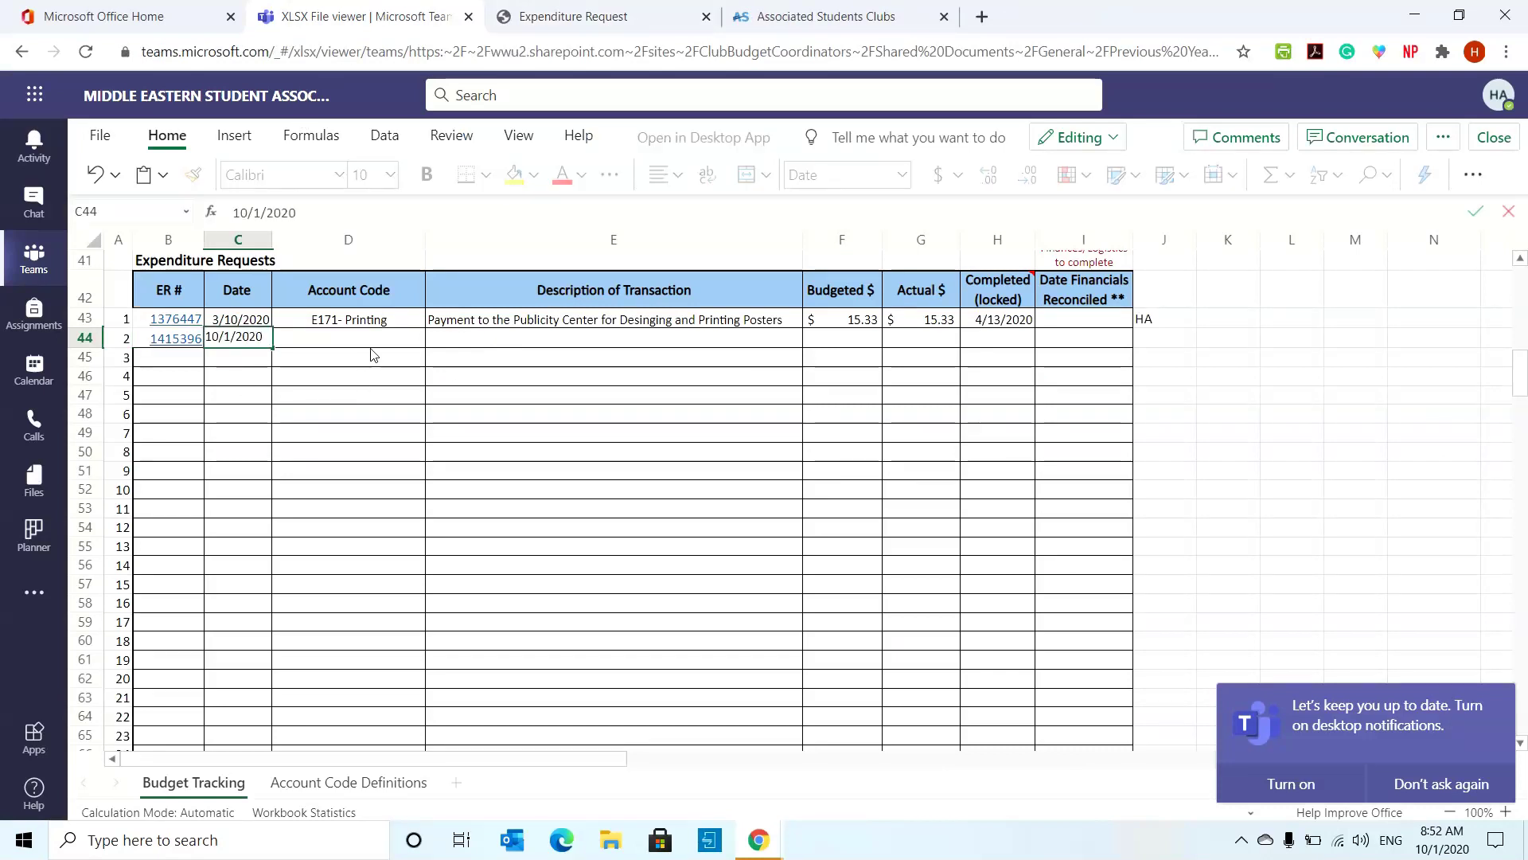
{"action": "key", "text": "Tab"}
{"action": "left_click", "coordinate": [560, 10]}
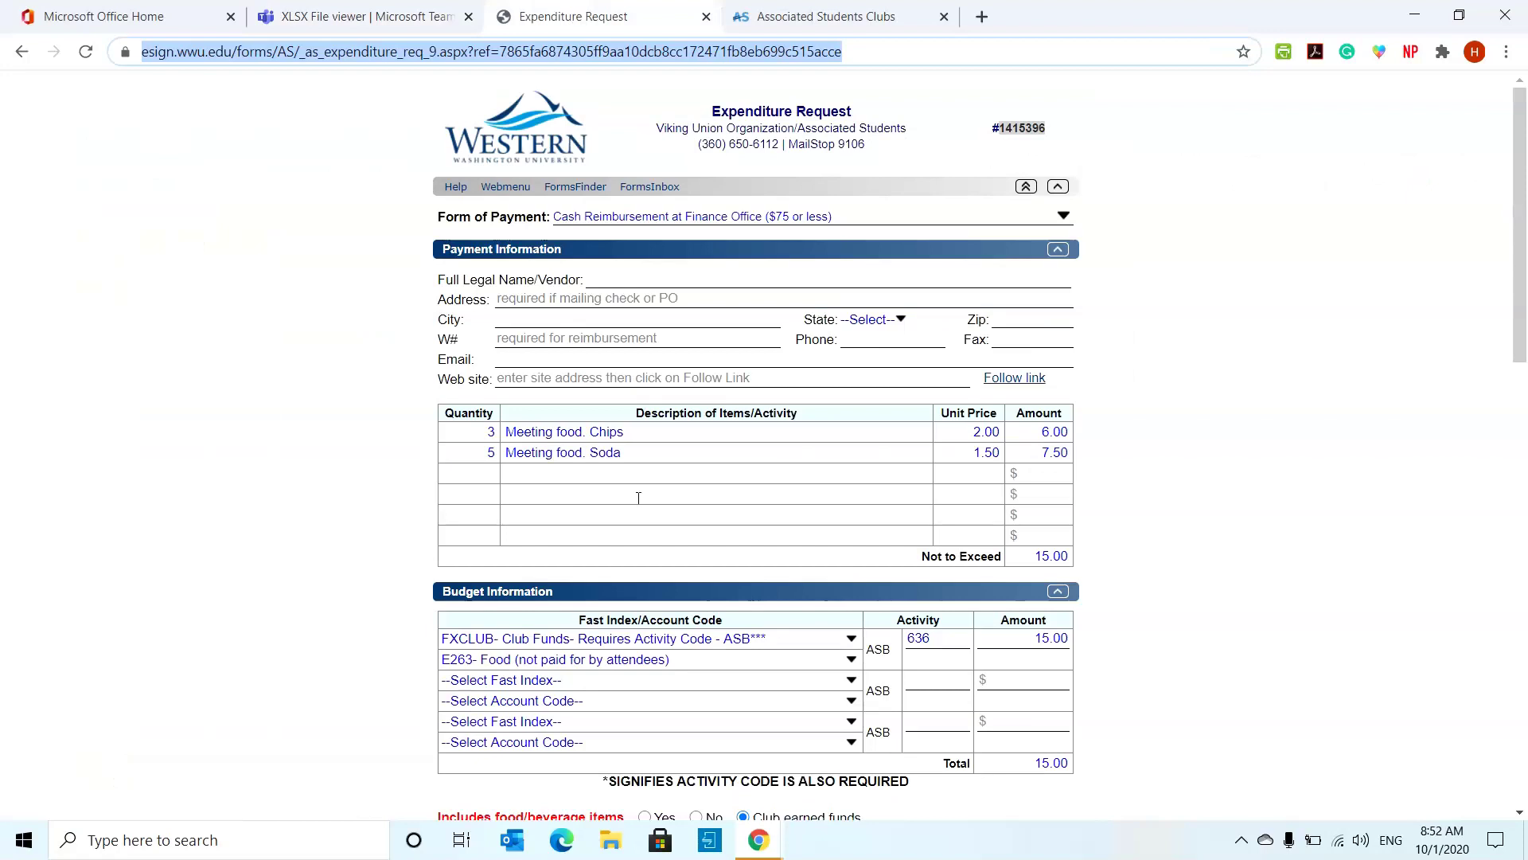
{"action": "left_click", "coordinate": [291, 12]}
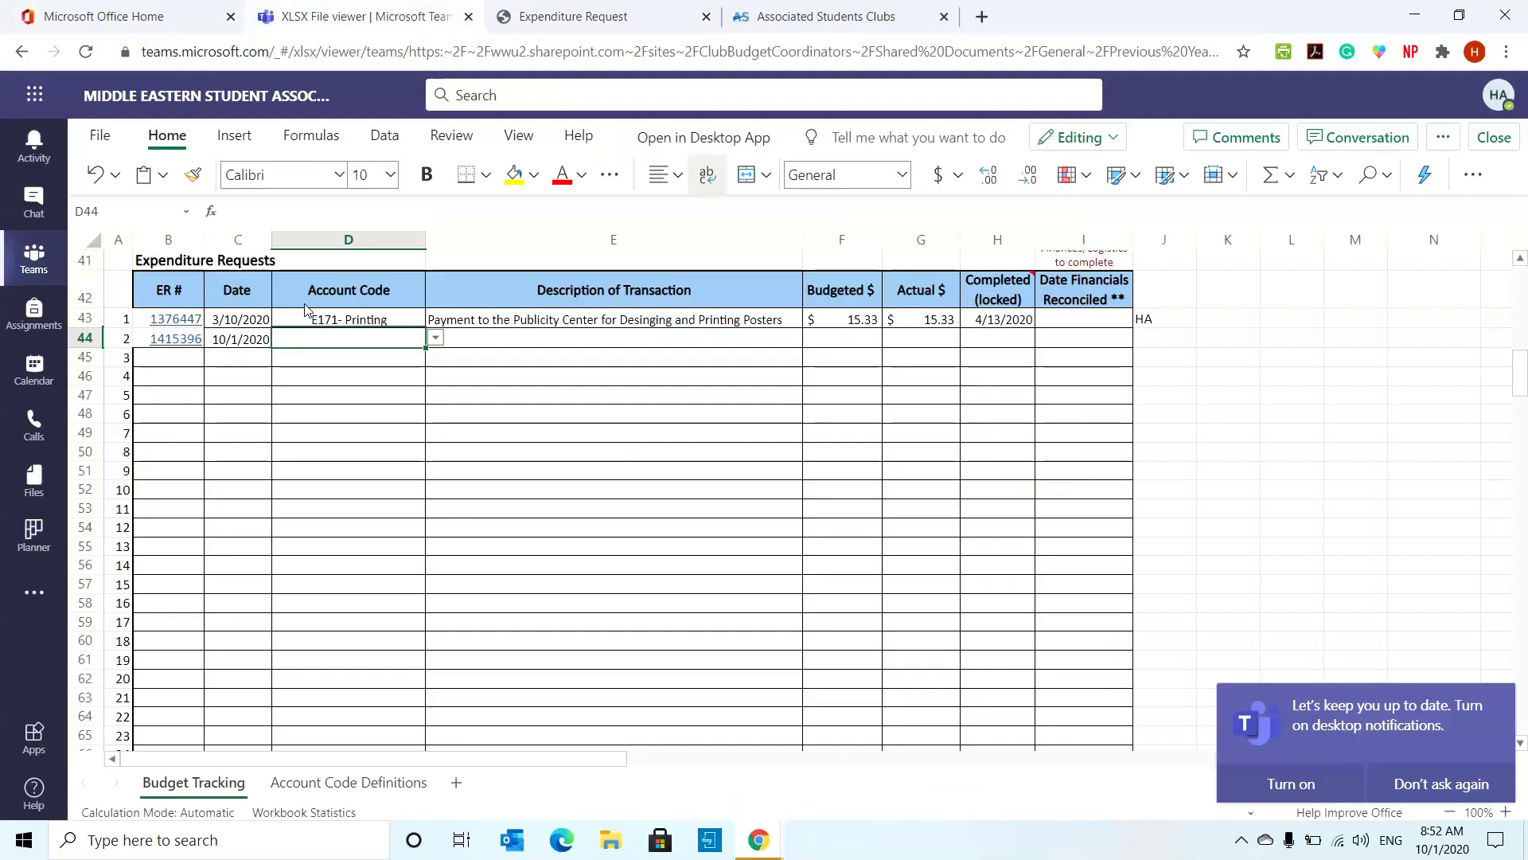
{"action": "type", "text": "e26"}
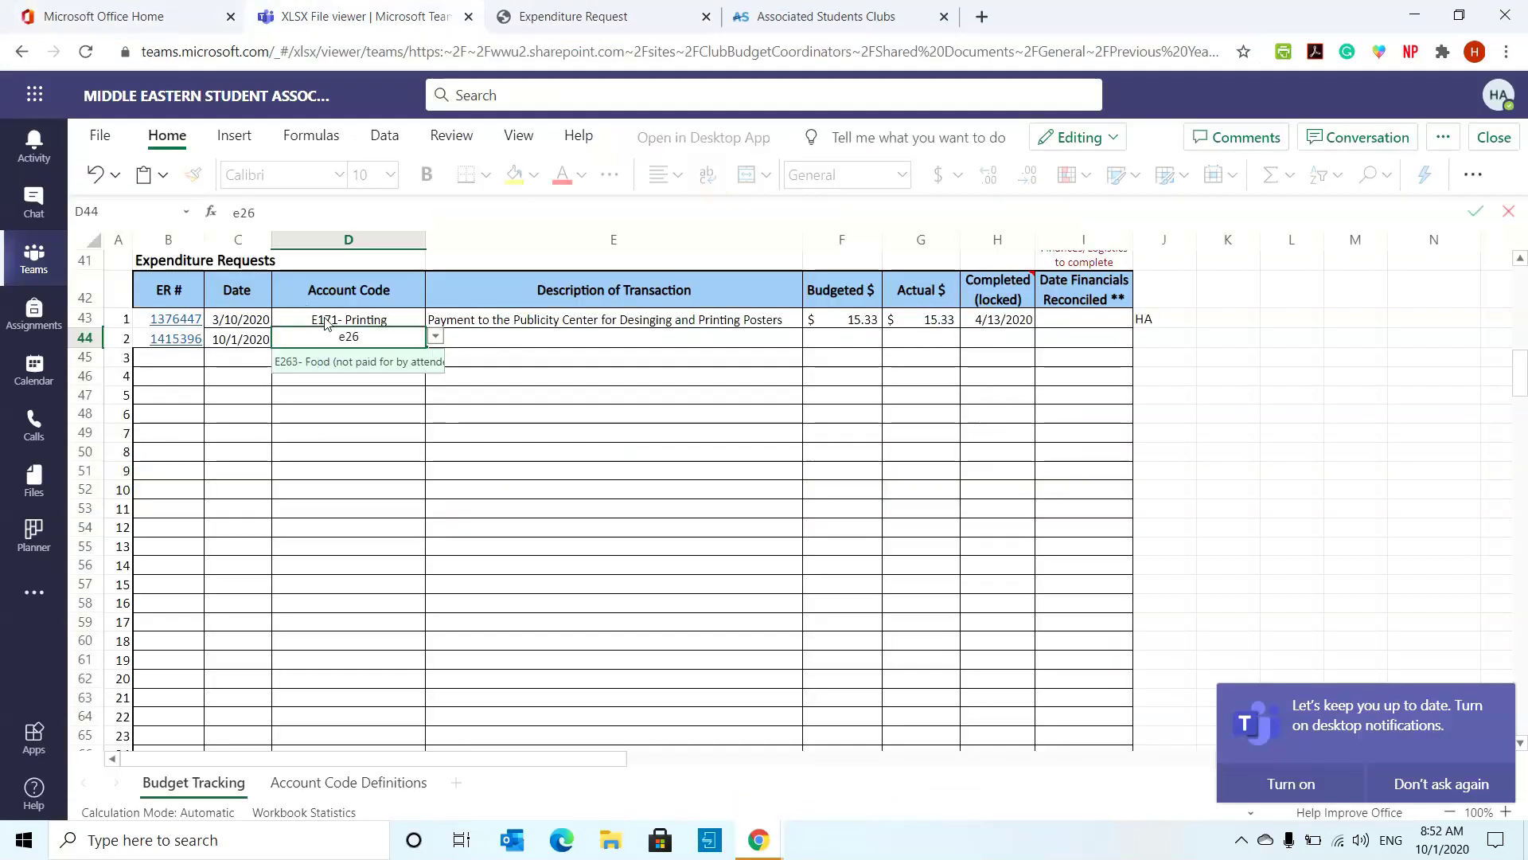
{"action": "left_click", "coordinate": [356, 362]}
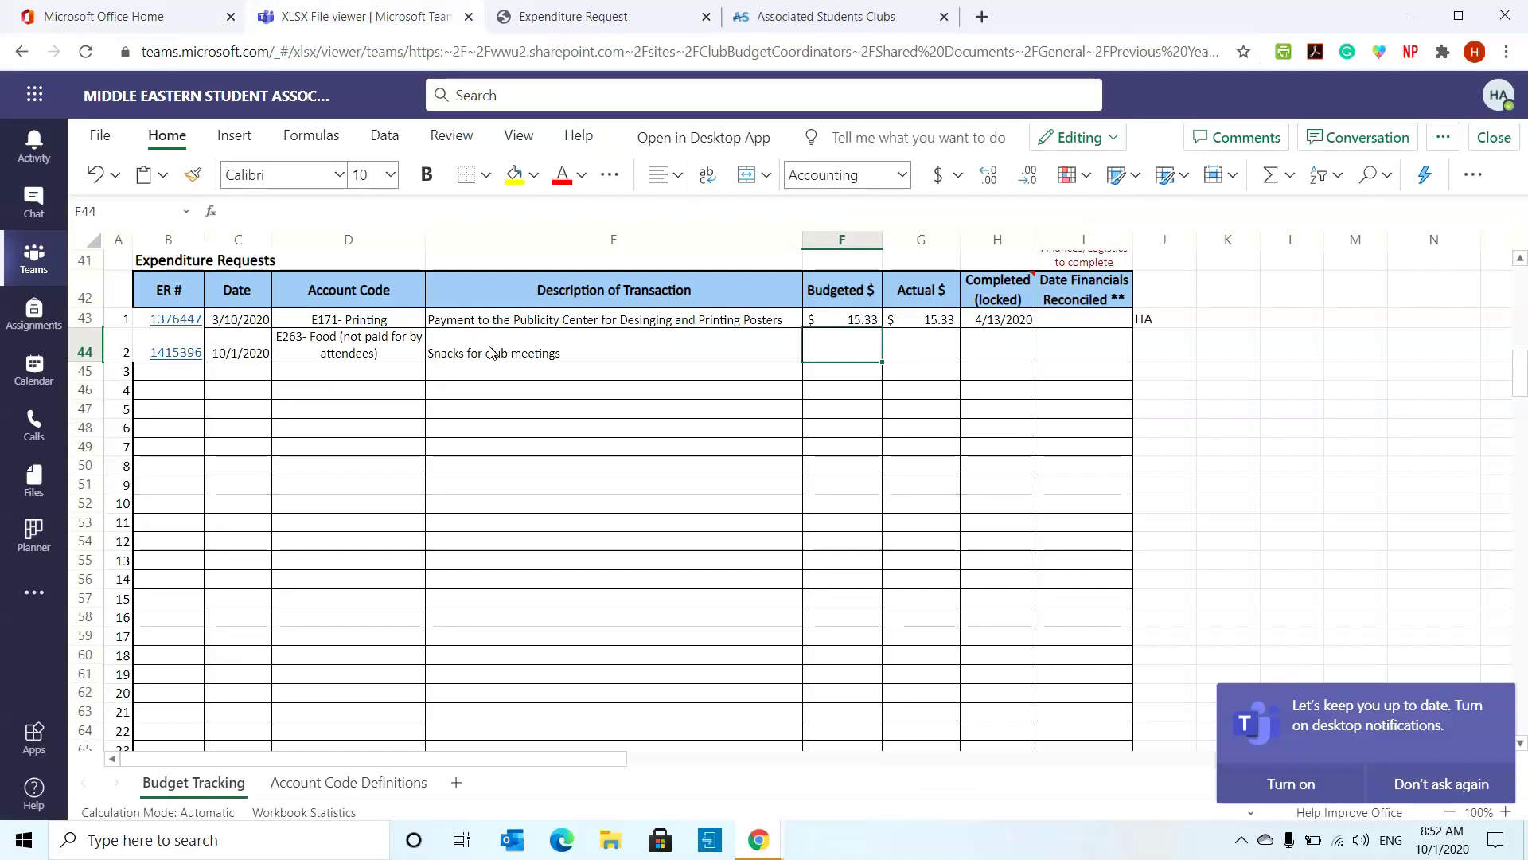
- Fill in the Snacks for club meetings description and 15 as the Budgeted $ in F44
{"action": "left_click", "coordinate": [503, 346]}
{"action": "left_click", "coordinate": [754, 446]}
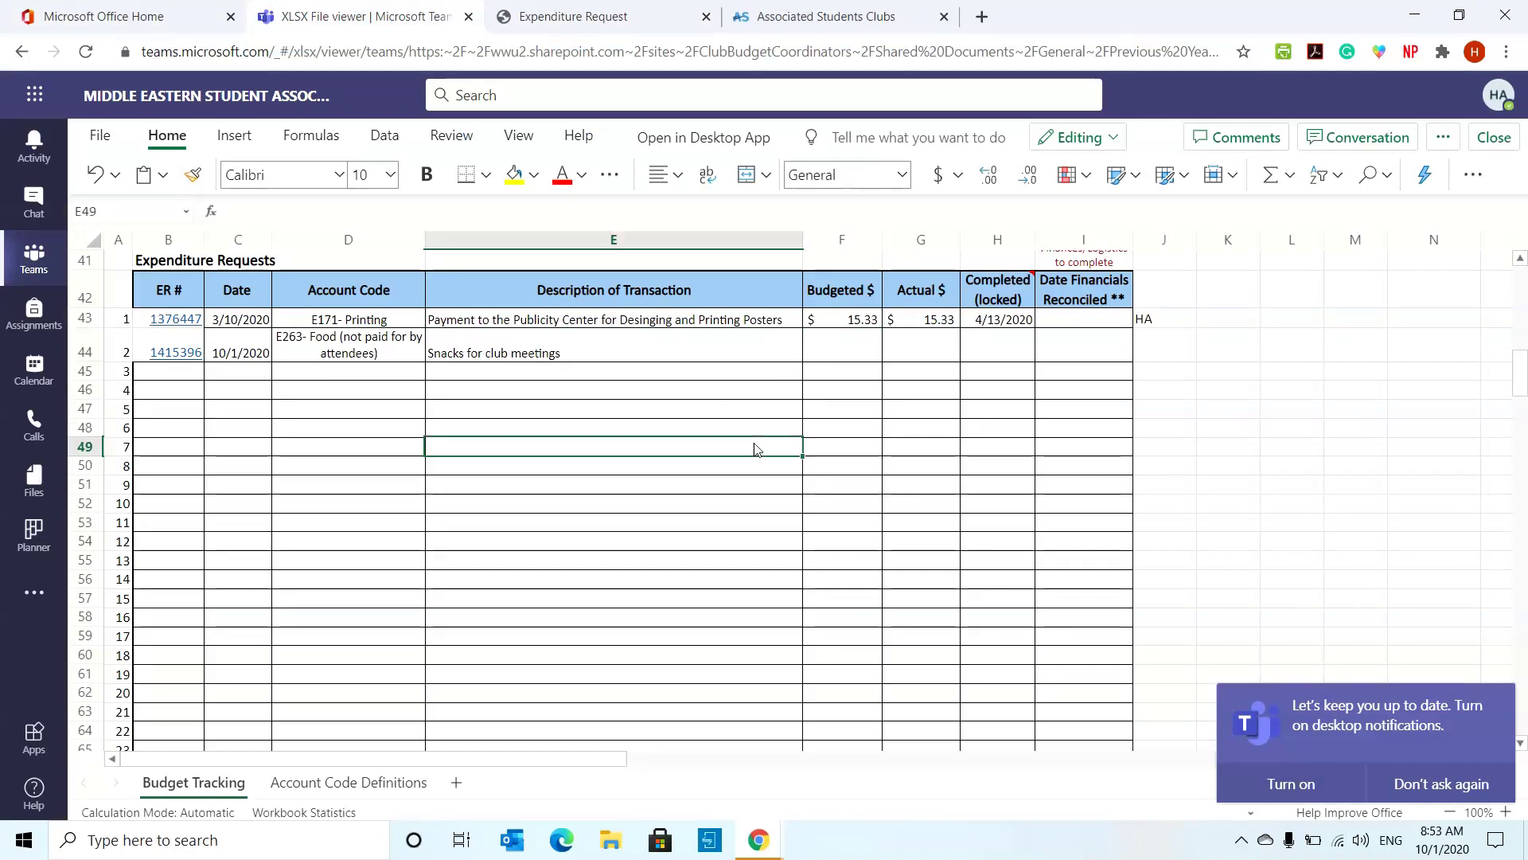
{"action": "left_click", "coordinate": [839, 347]}
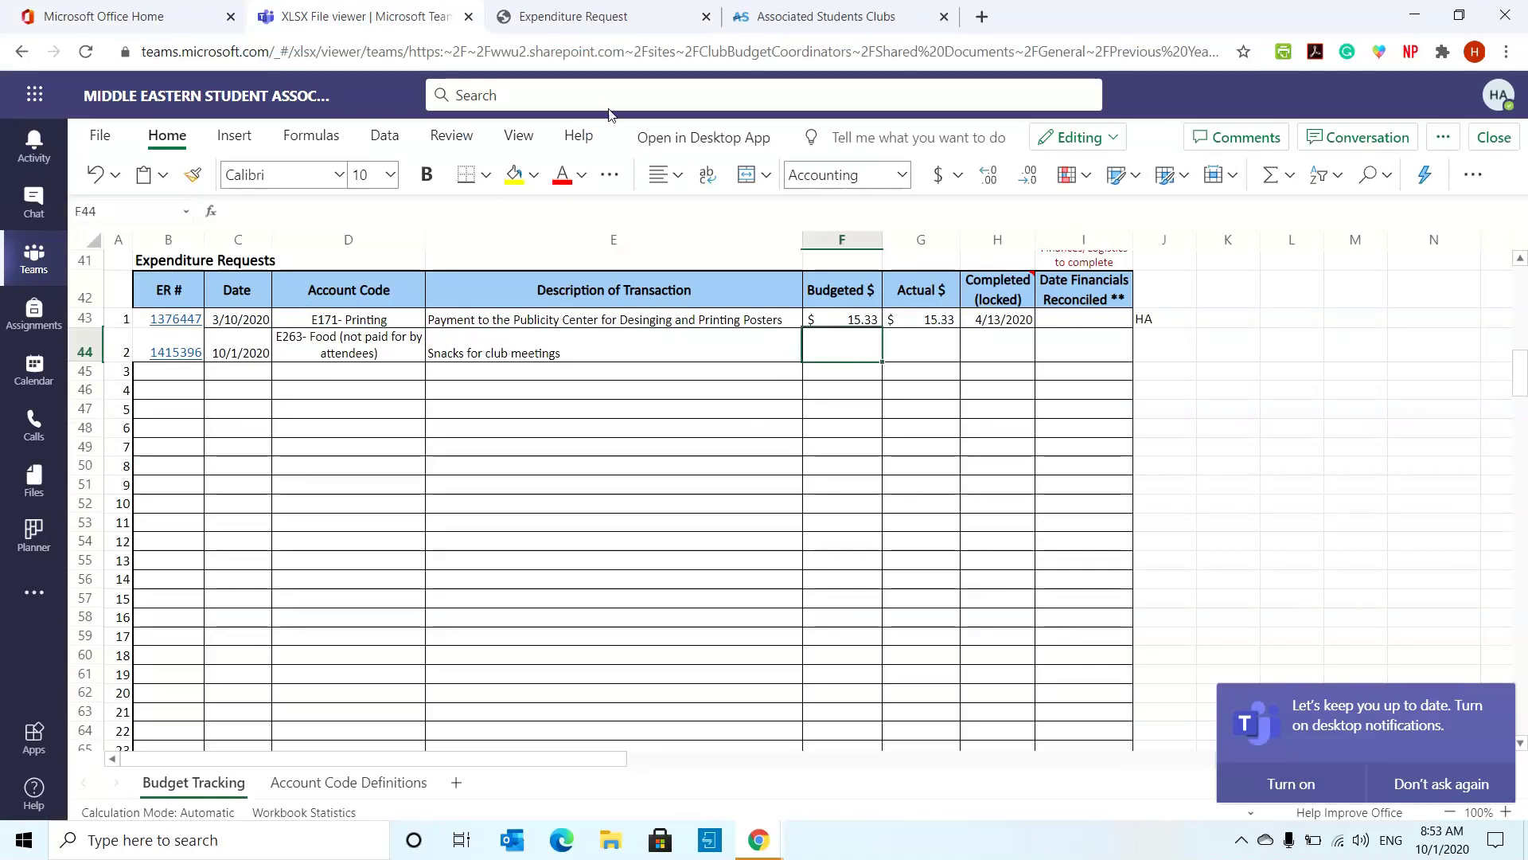
{"action": "key", "text": "ctrl+Tab"}
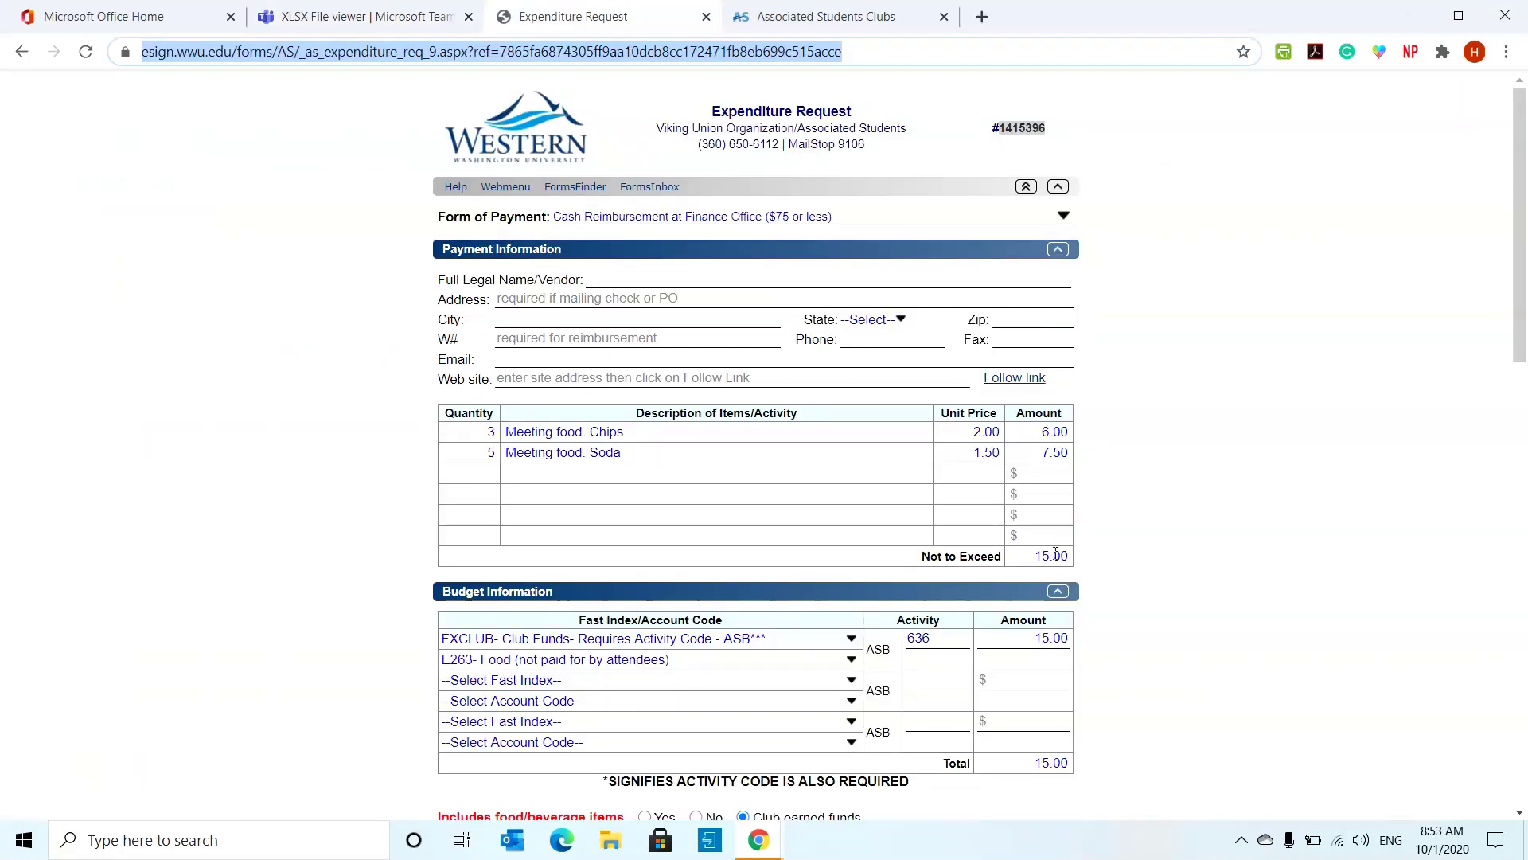
{"action": "left_click", "coordinate": [358, 10]}
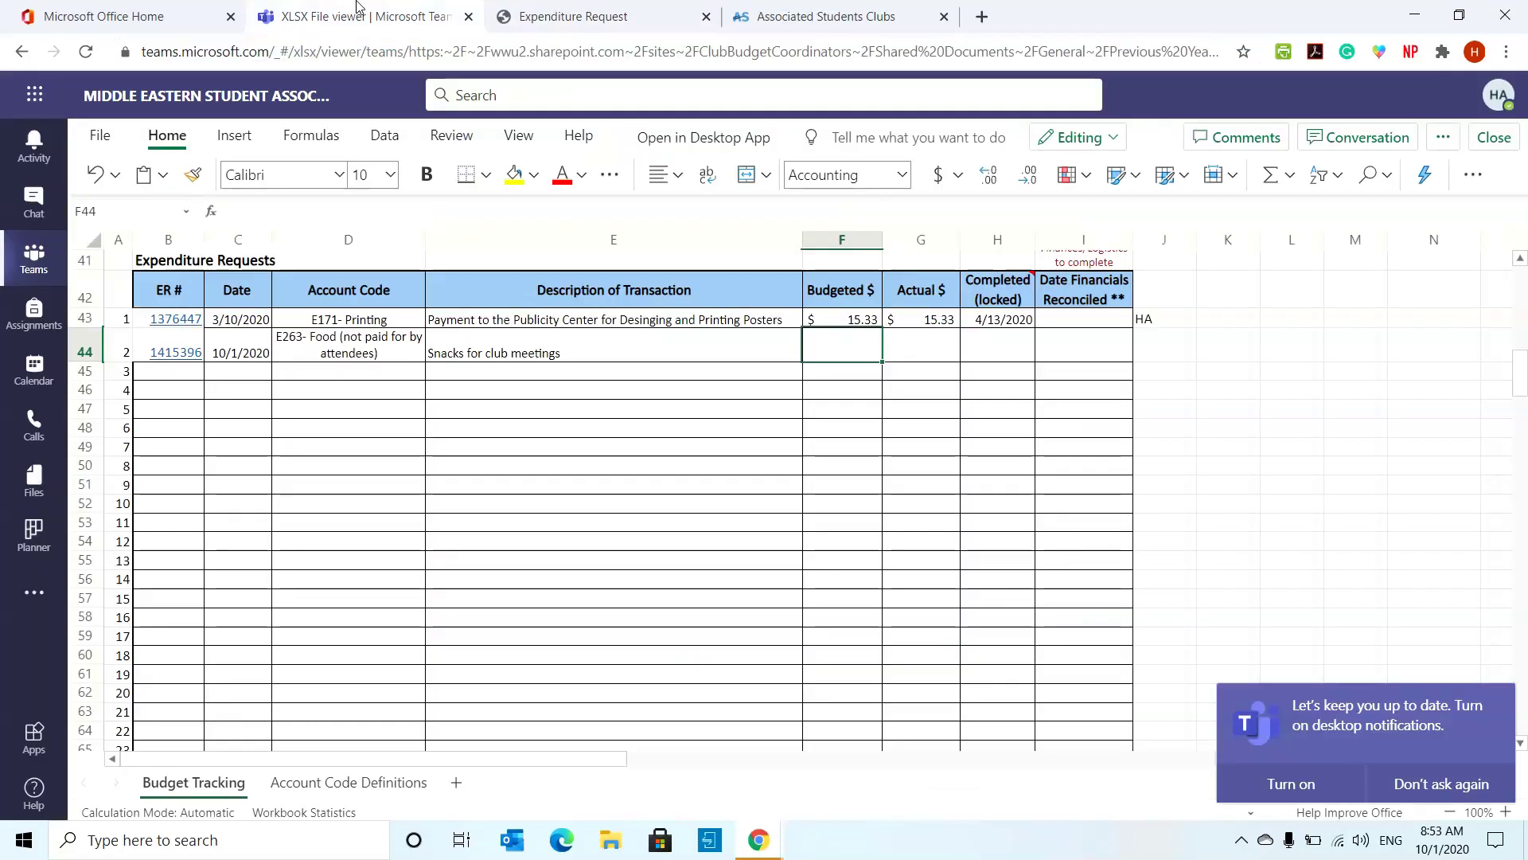
{"action": "type", "text": "15"}
{"action": "key", "text": "Return"}
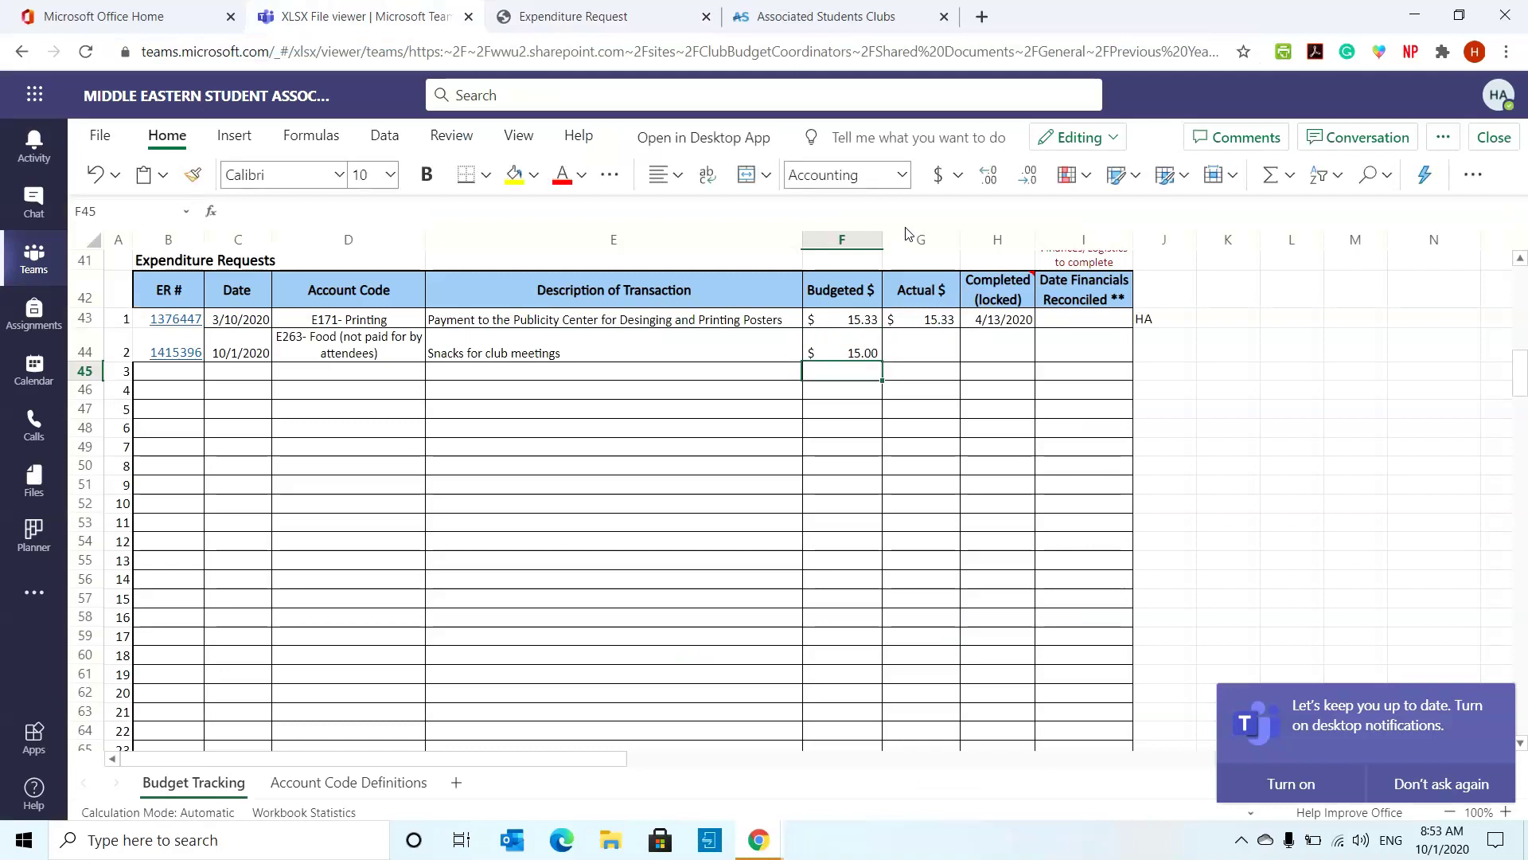
- Enter 15 in Actual $ cell G44, then delete it to leave it blank
{"action": "left_click", "coordinate": [853, 355]}
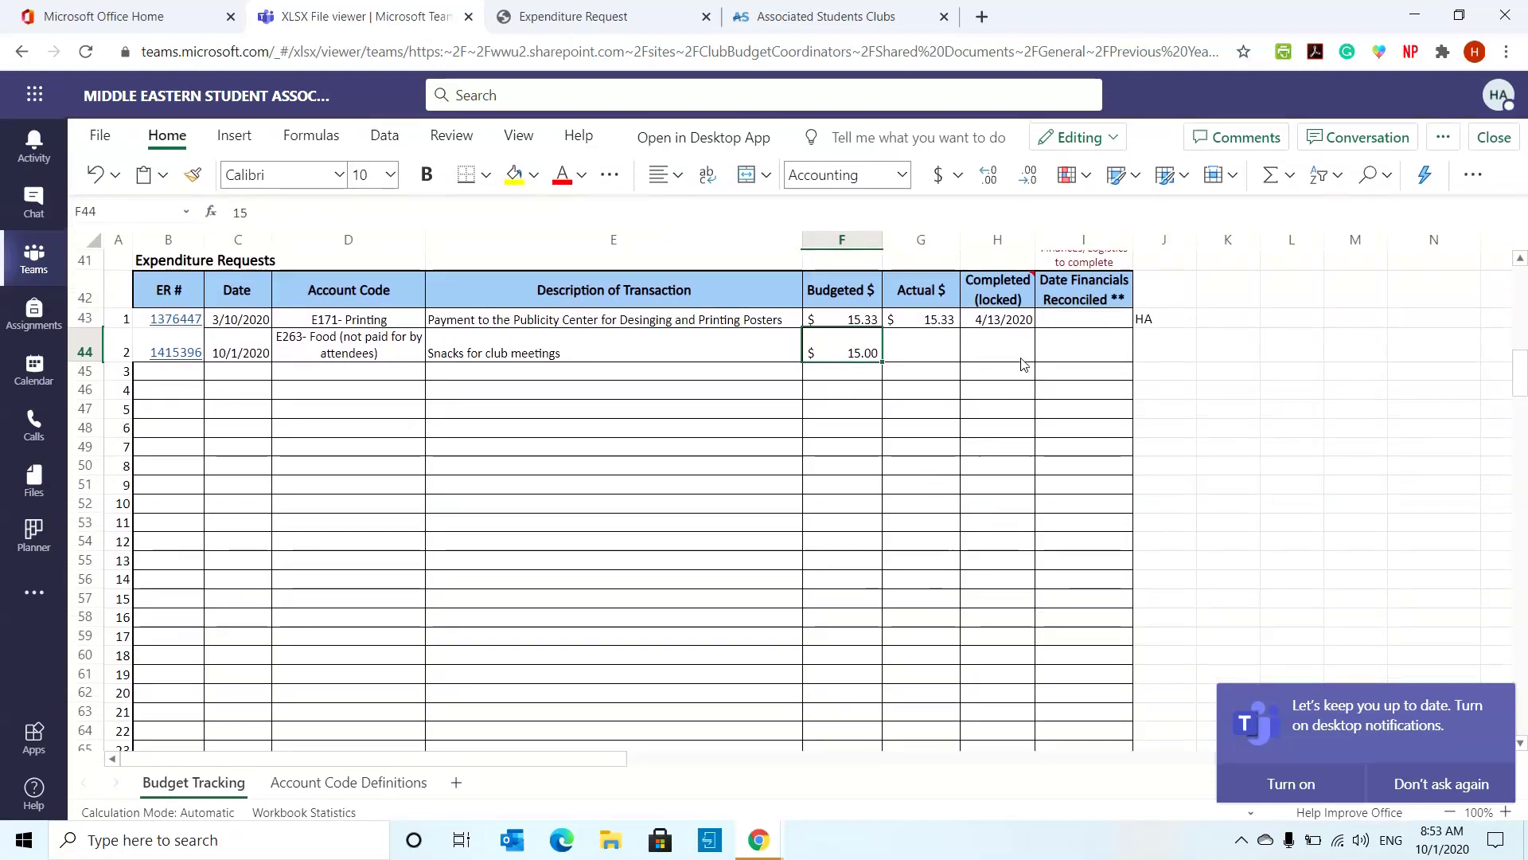
{"action": "left_click", "coordinate": [940, 359]}
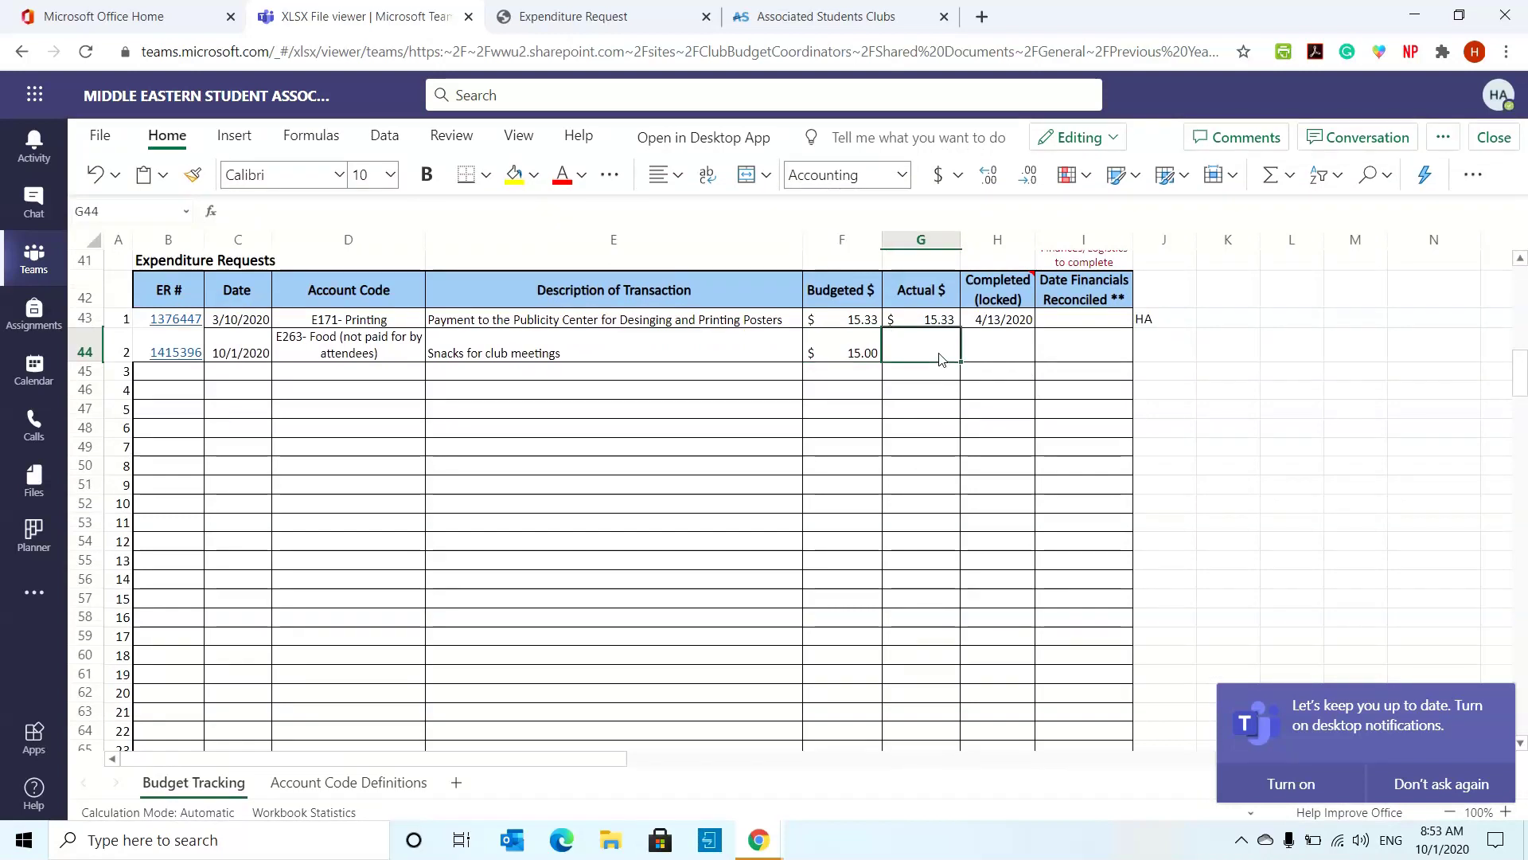
{"action": "type", "text": "15"}
{"action": "key", "text": "Return"}
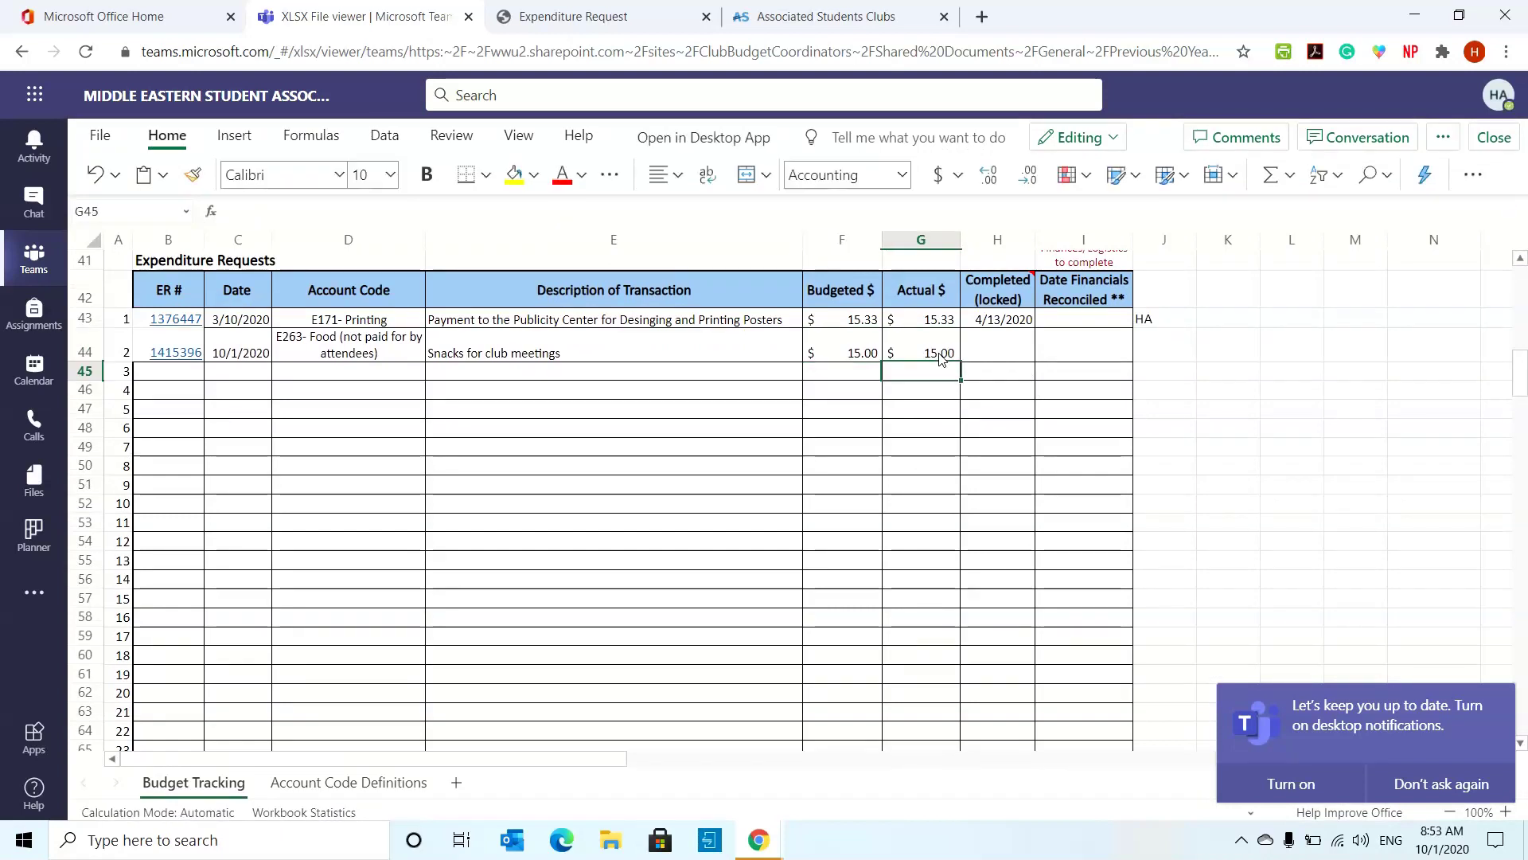
{"action": "left_click", "coordinate": [940, 359]}
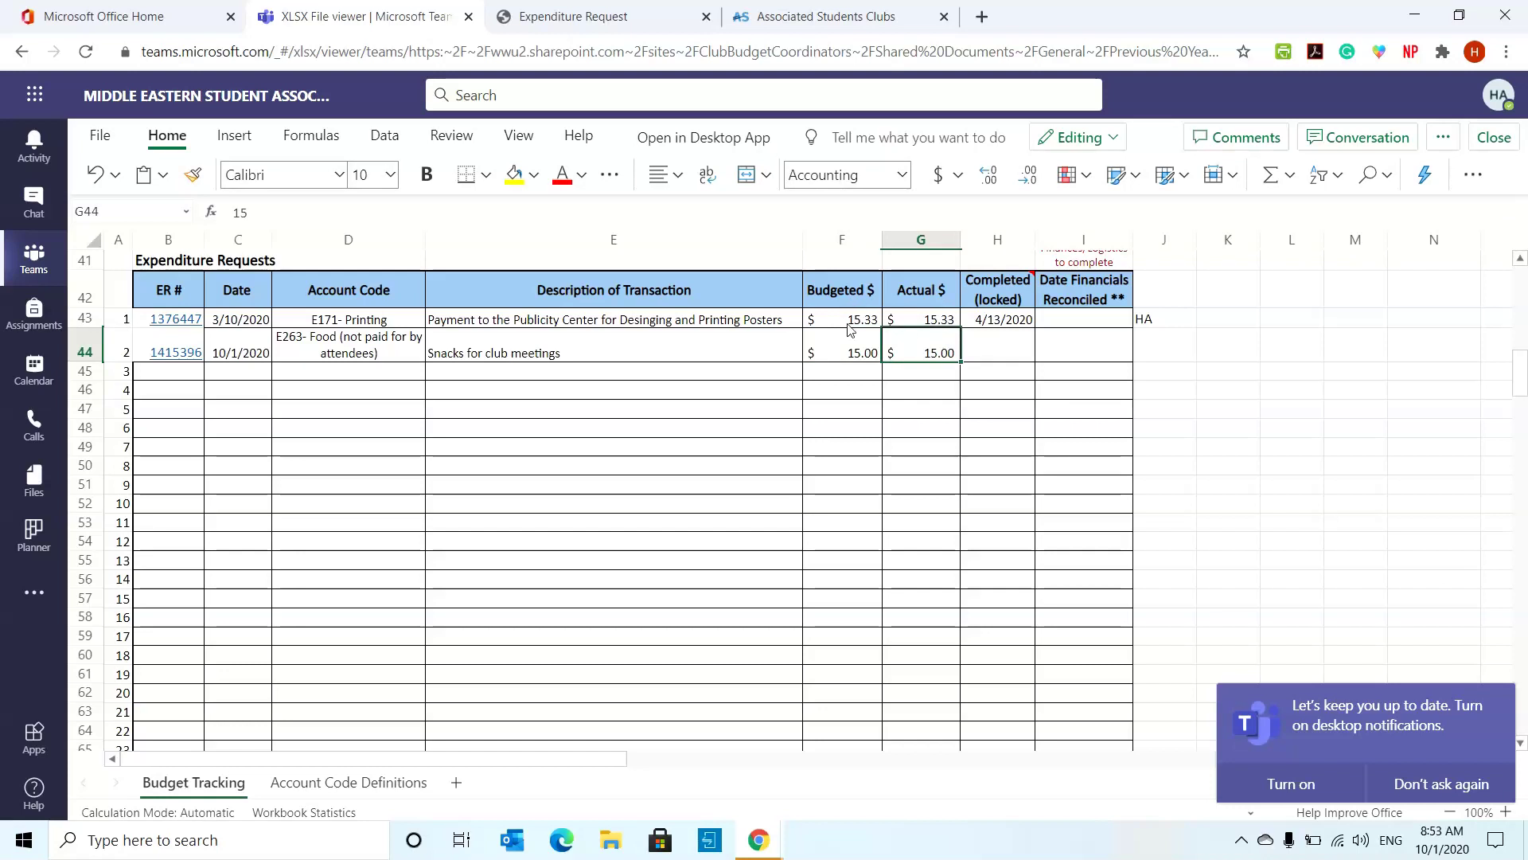
{"action": "left_click", "coordinate": [842, 359]}
{"action": "left_click", "coordinate": [902, 354]}
{"action": "key", "text": "Delete"}
- Select the new row's C44:F44 entries, deselect, and return to the Expenditure Request form
{"action": "left_click_drag", "start_coordinate": [816, 358], "coordinate": [738, 360]}
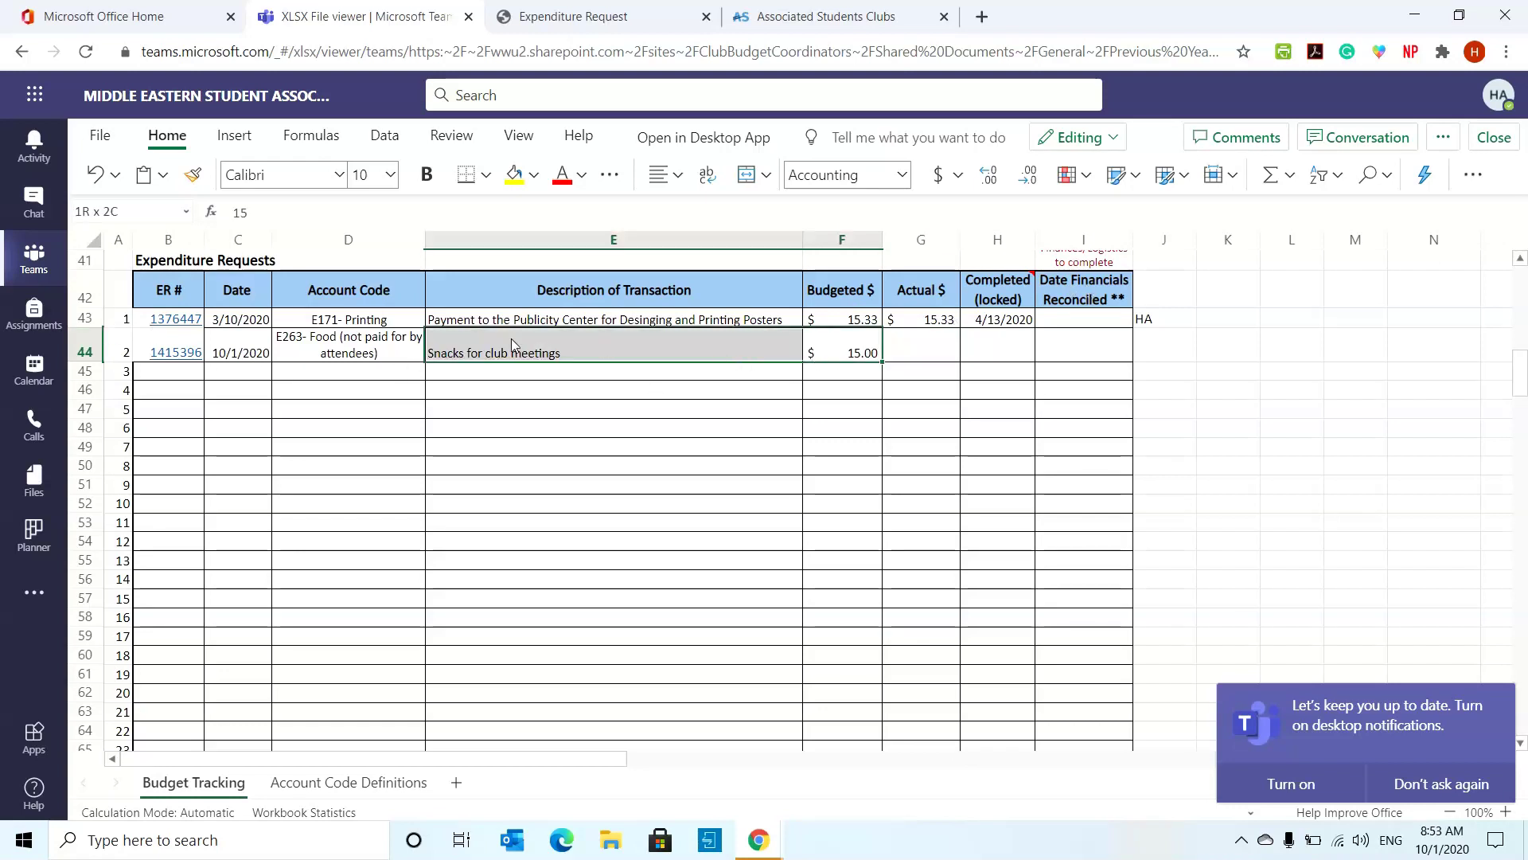
{"action": "left_click_drag", "start_coordinate": [465, 337], "coordinate": [318, 358]}
{"action": "left_click", "coordinate": [298, 428]}
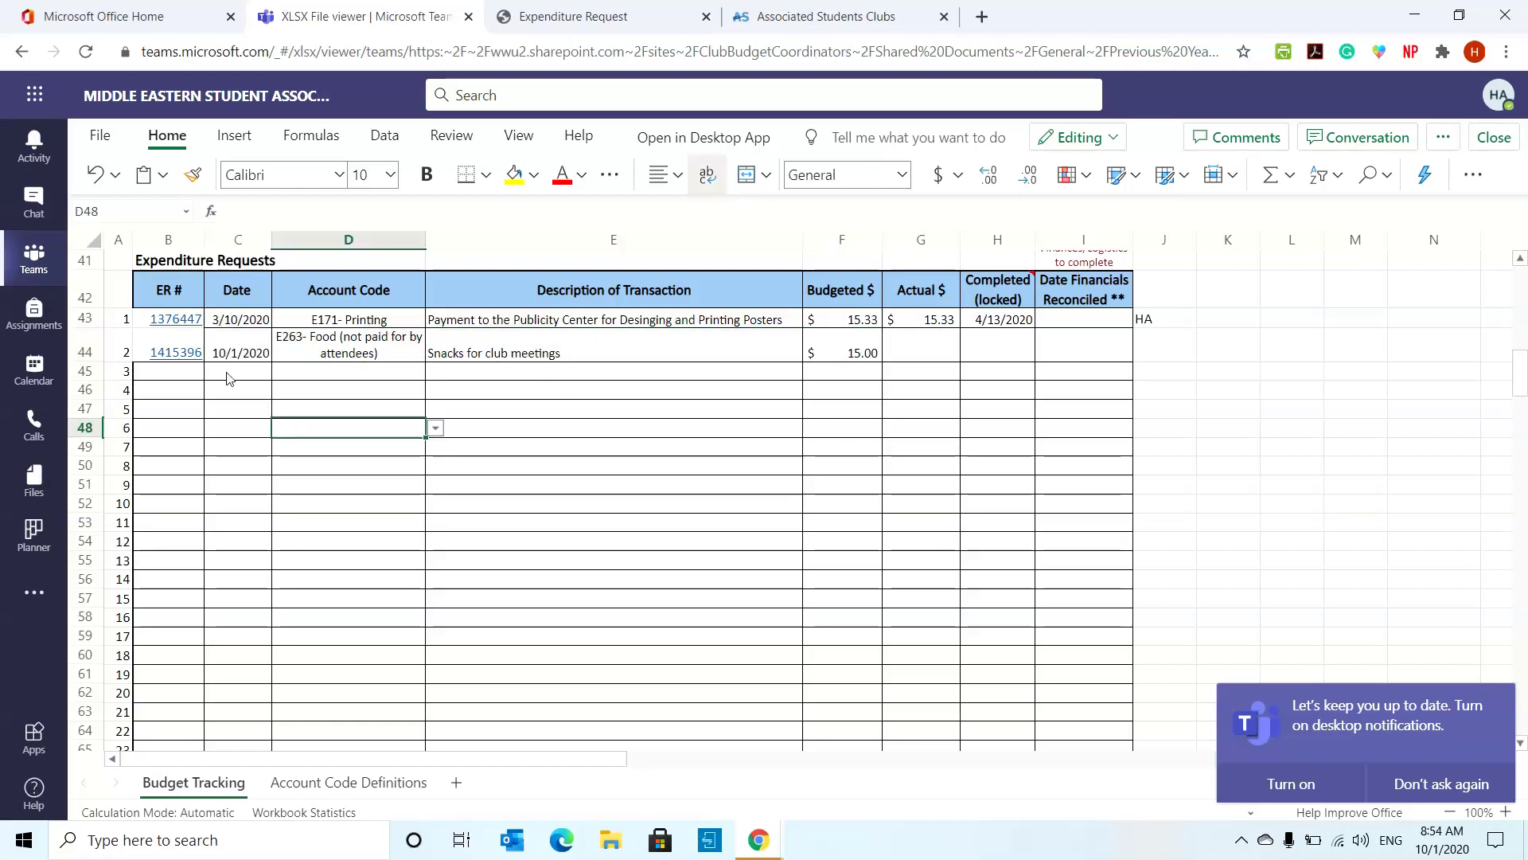
{"action": "left_click", "coordinate": [623, 29]}
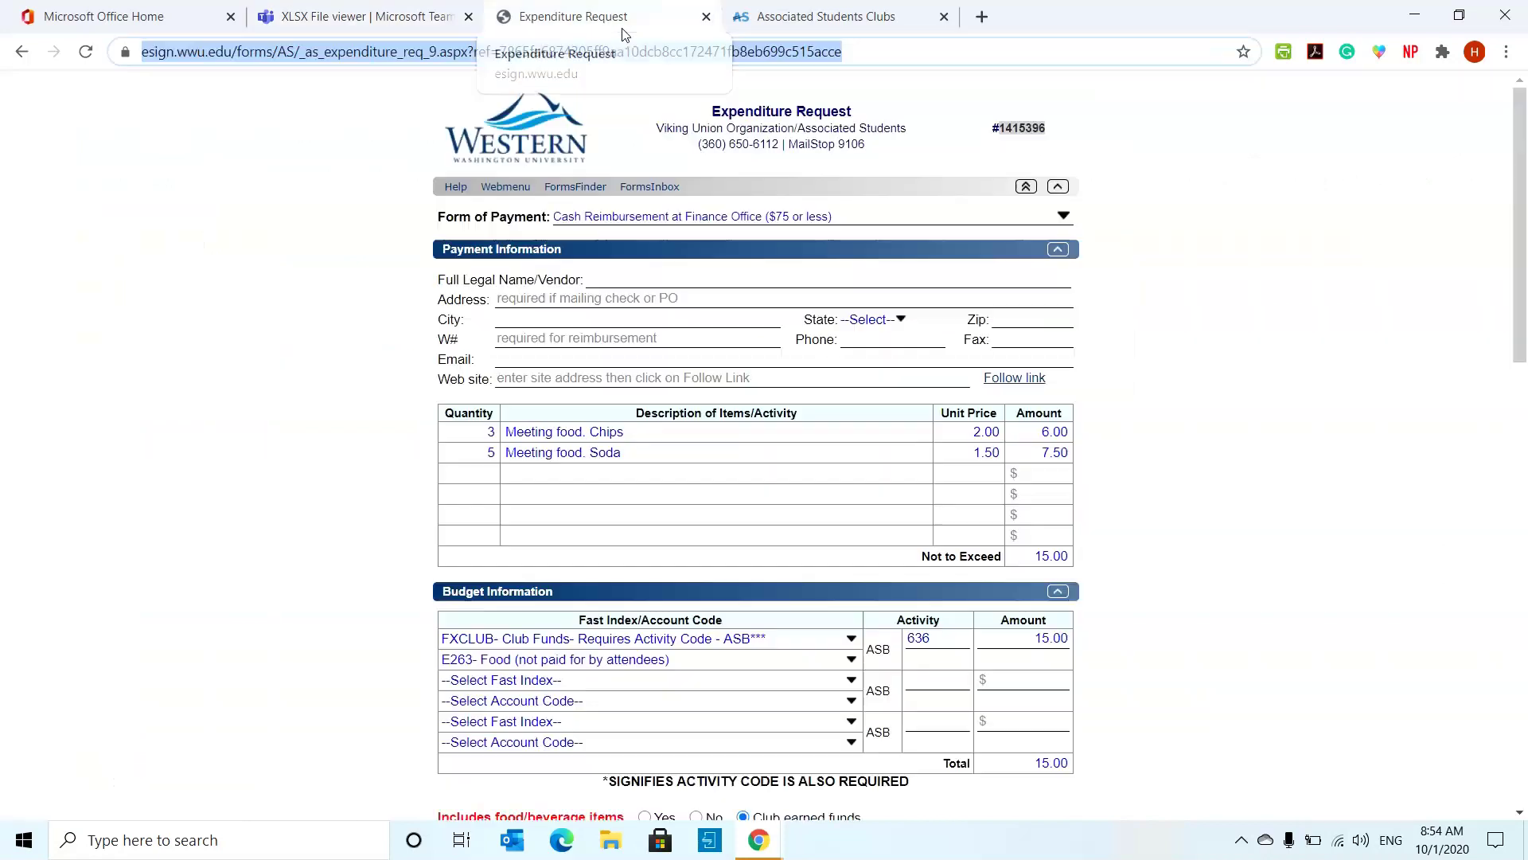
- Close the budget tracker workbook and open General's Budget Tools & Tutorials folder
{"action": "left_click", "coordinate": [430, 14]}
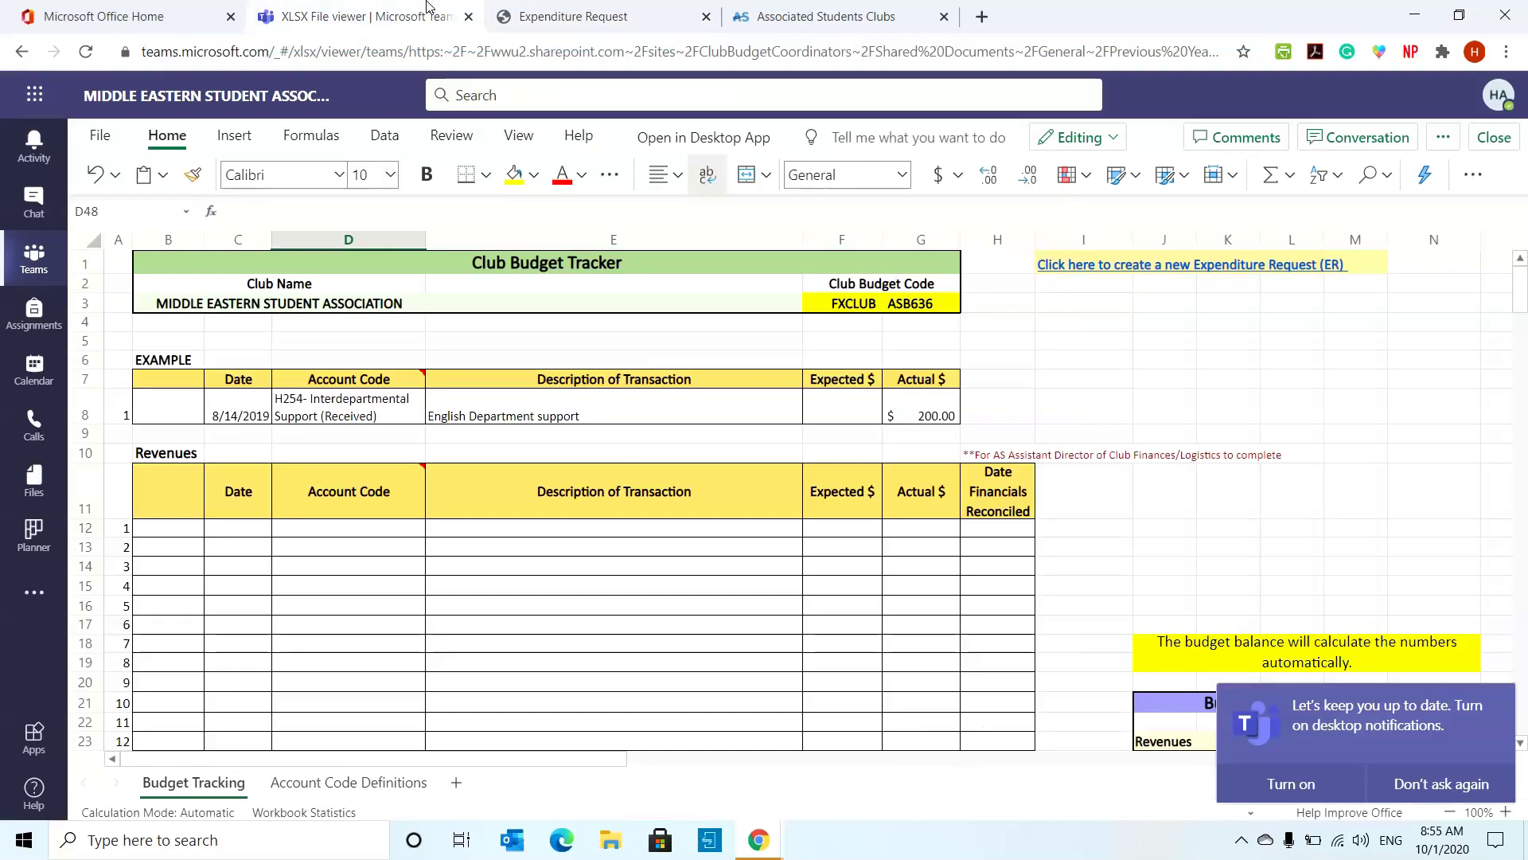
{"action": "left_click", "coordinate": [1512, 146]}
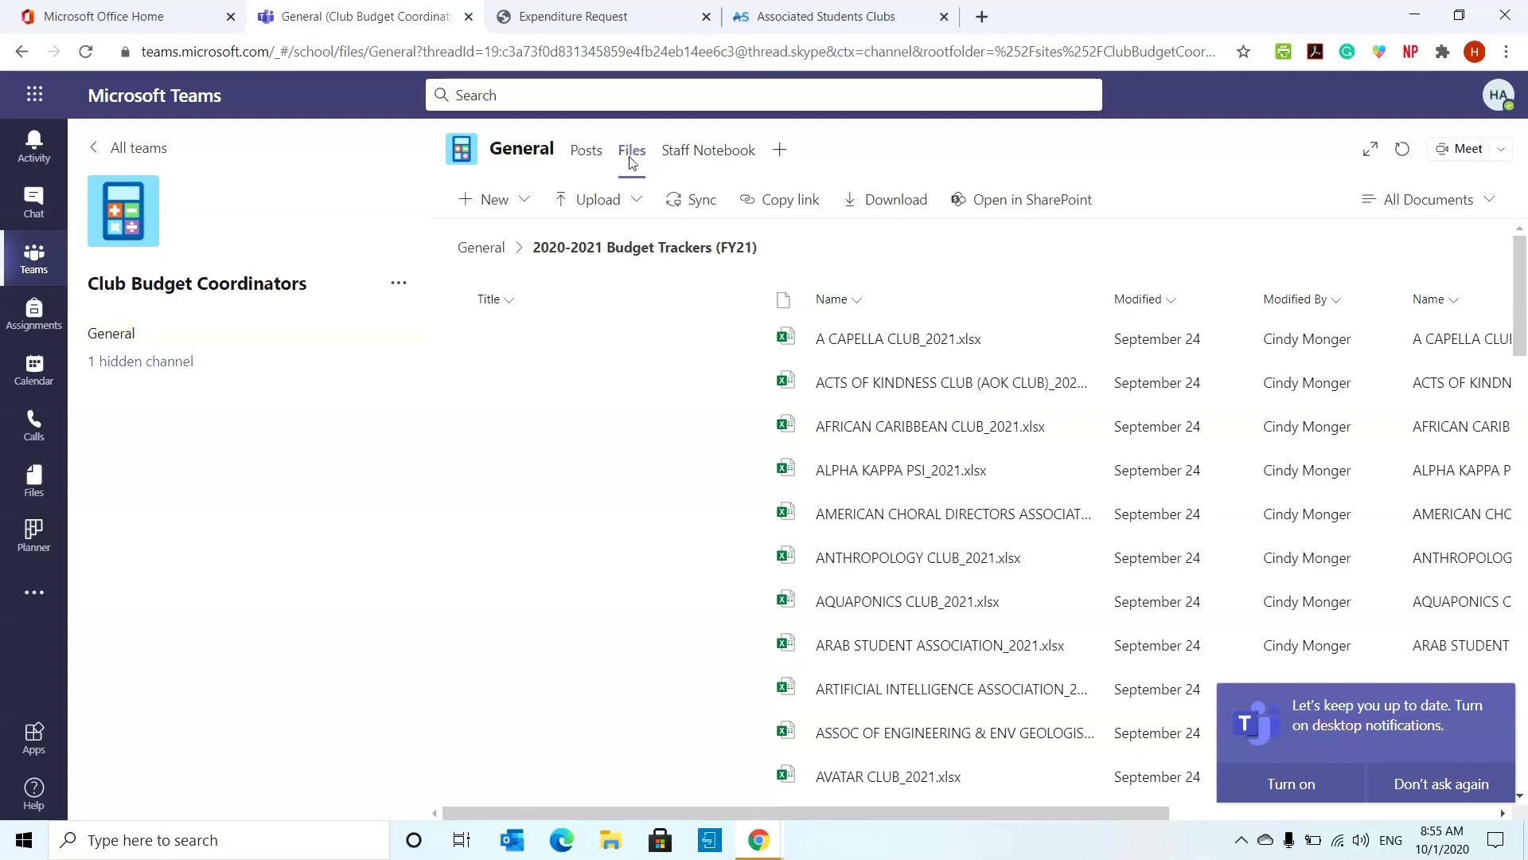
{"action": "left_click", "coordinate": [482, 249]}
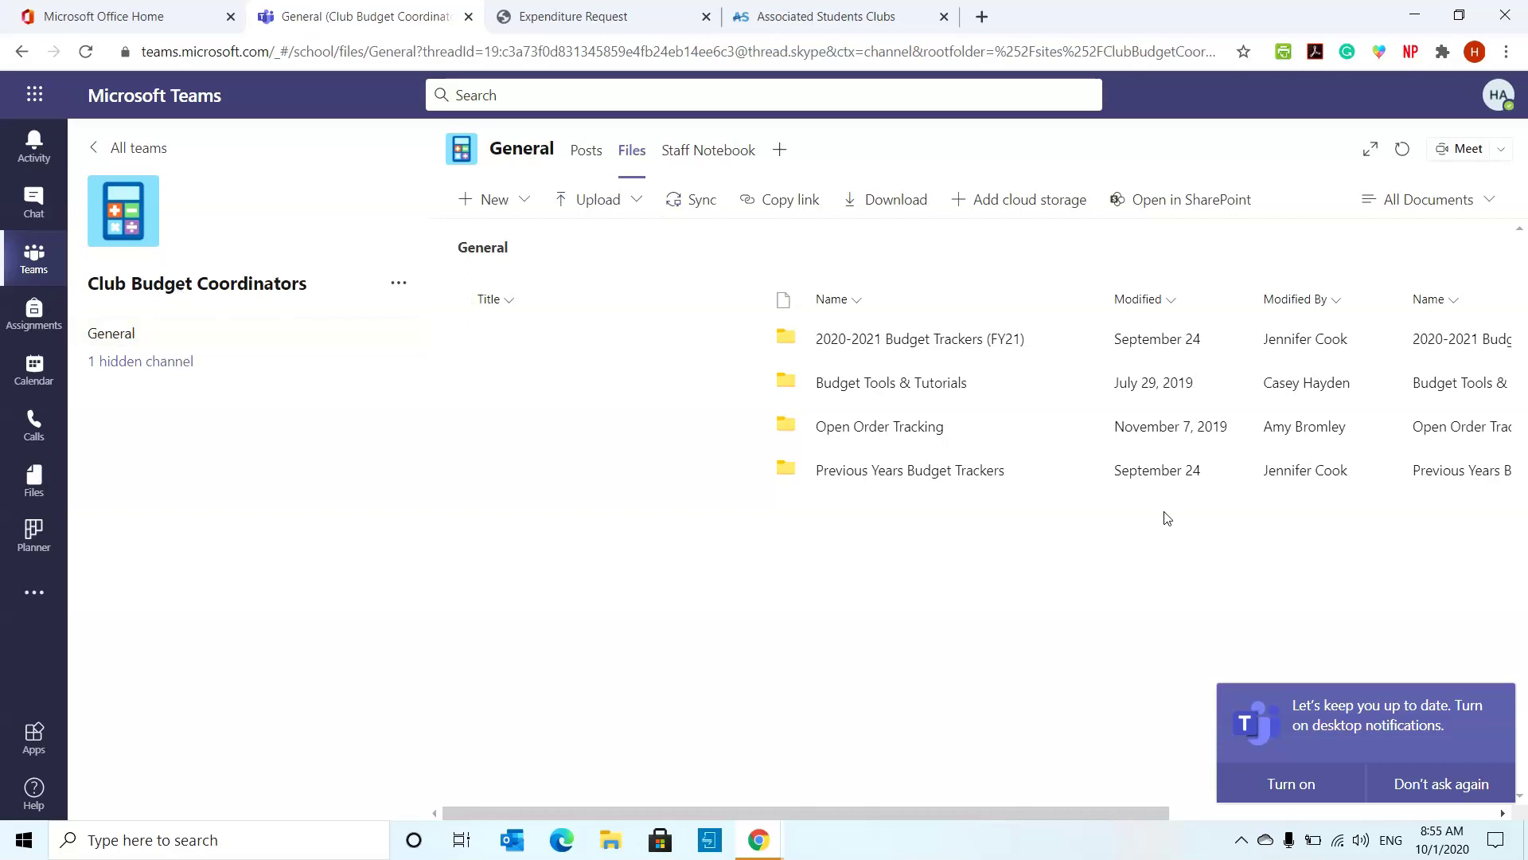
{"action": "left_click", "coordinate": [914, 385]}
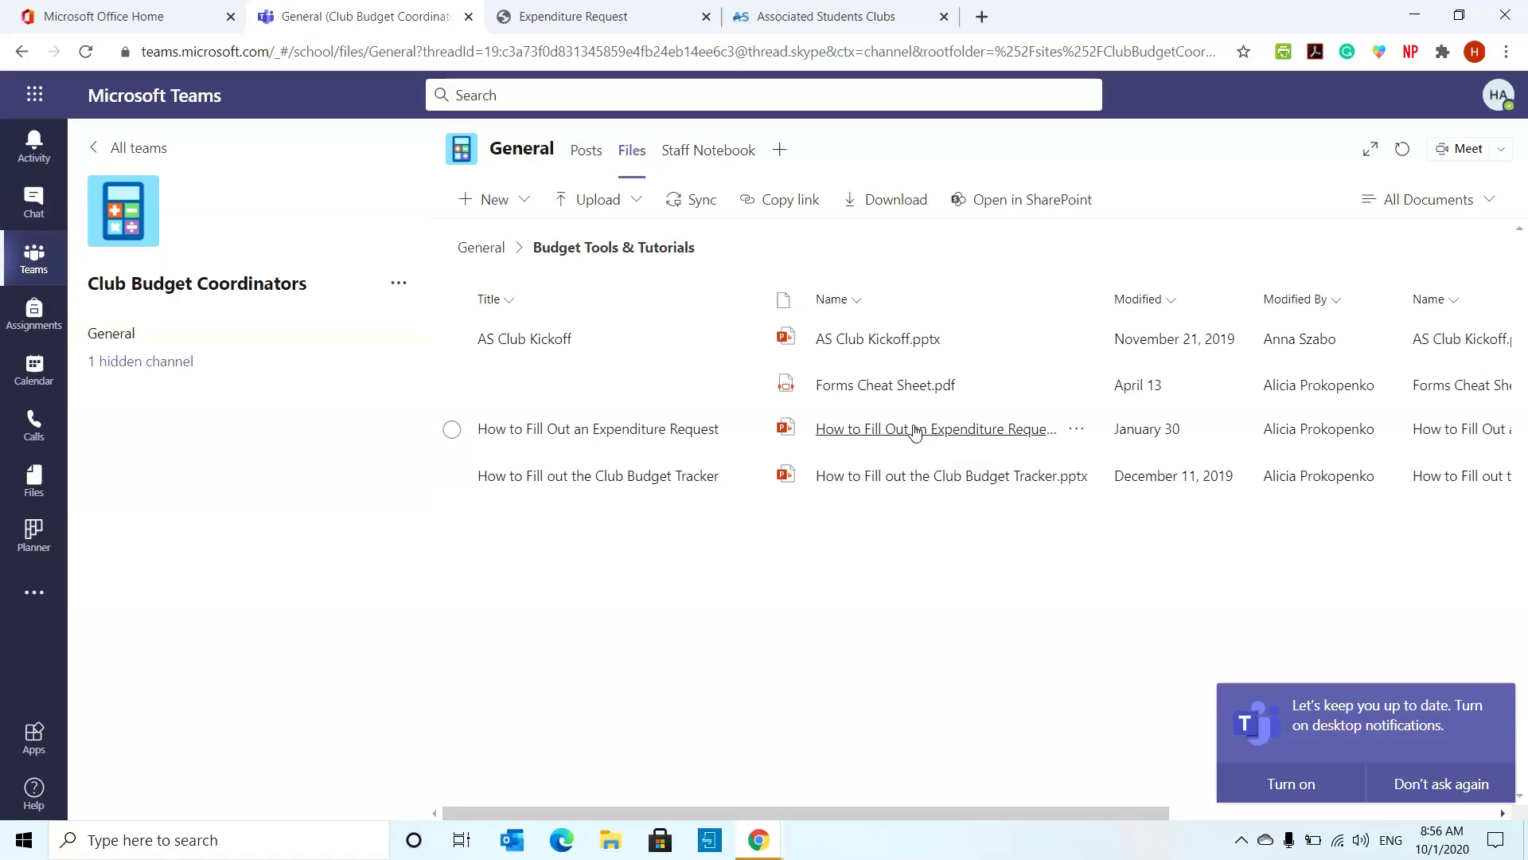
- Open the expenditure request tutorial and view the Form of Payment and payment method slides (4–6)
{"action": "left_click", "coordinate": [915, 432]}
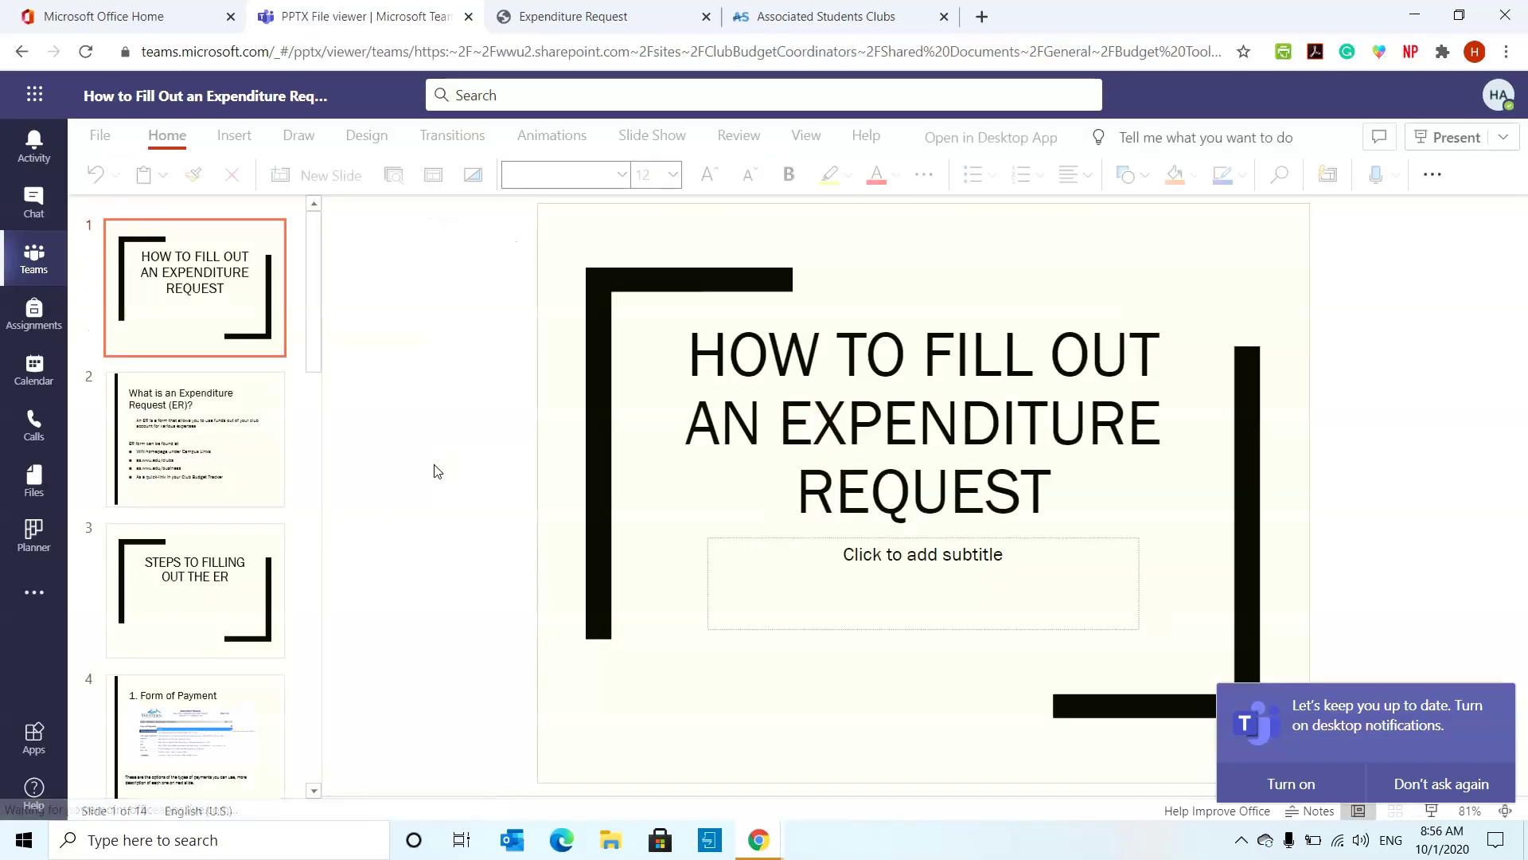
{"action": "scroll", "coordinate": [256, 457], "scroll_direction": "down", "scroll_amount": 5}
{"action": "left_click", "coordinate": [228, 380]}
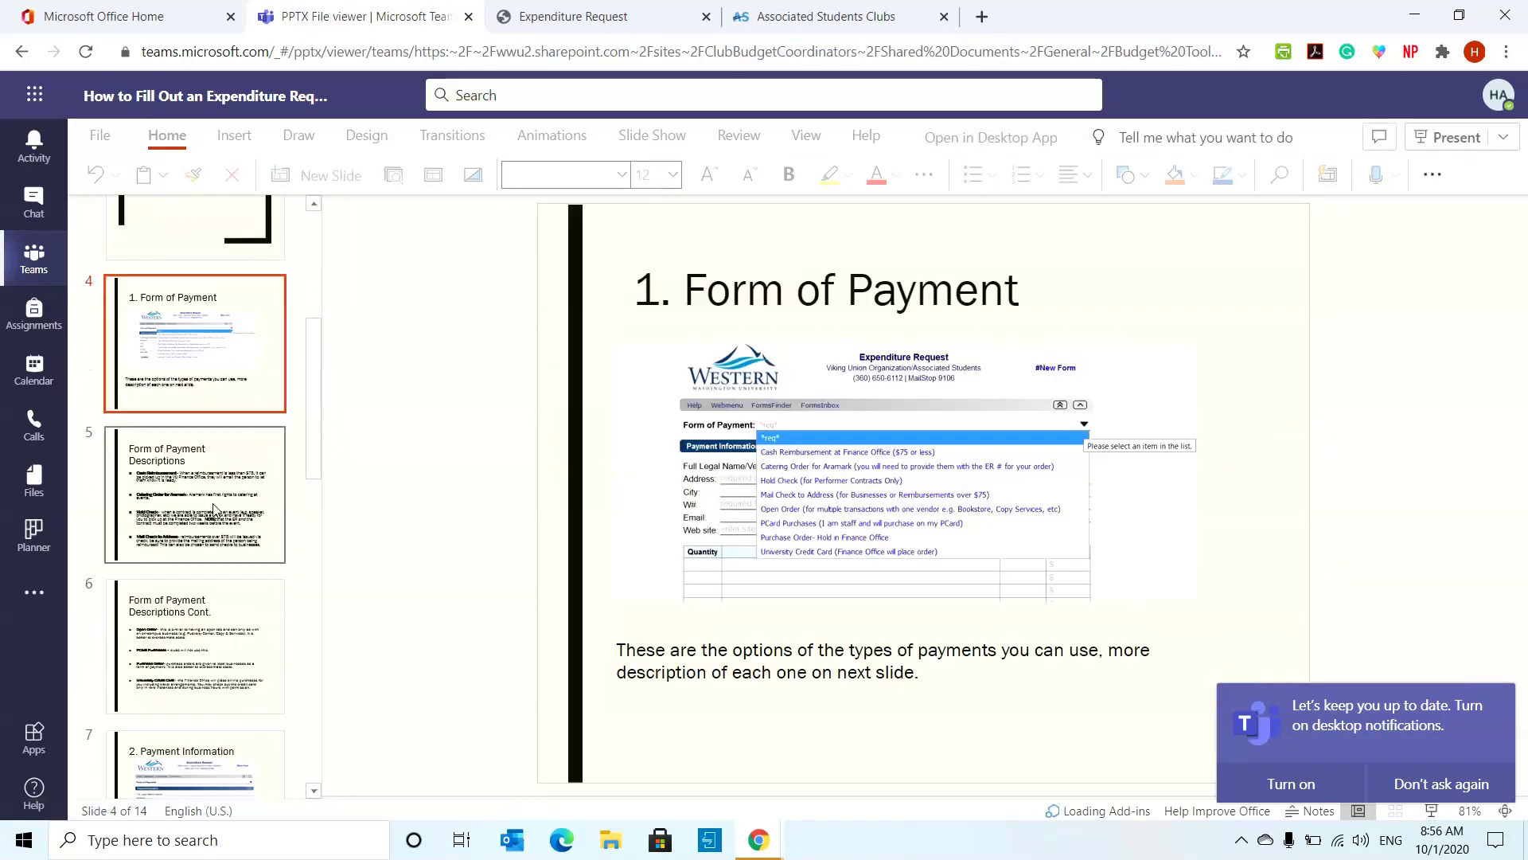
{"action": "left_click", "coordinate": [234, 509]}
{"action": "left_click", "coordinate": [239, 611]}
- Close the presentation viewer and the Teams tab, returning to the submitted request form 1415396
{"action": "scroll", "coordinate": [247, 611], "scroll_direction": "down", "scroll_amount": 5}
{"action": "scroll", "coordinate": [247, 611], "scroll_direction": "down", "scroll_amount": 5}
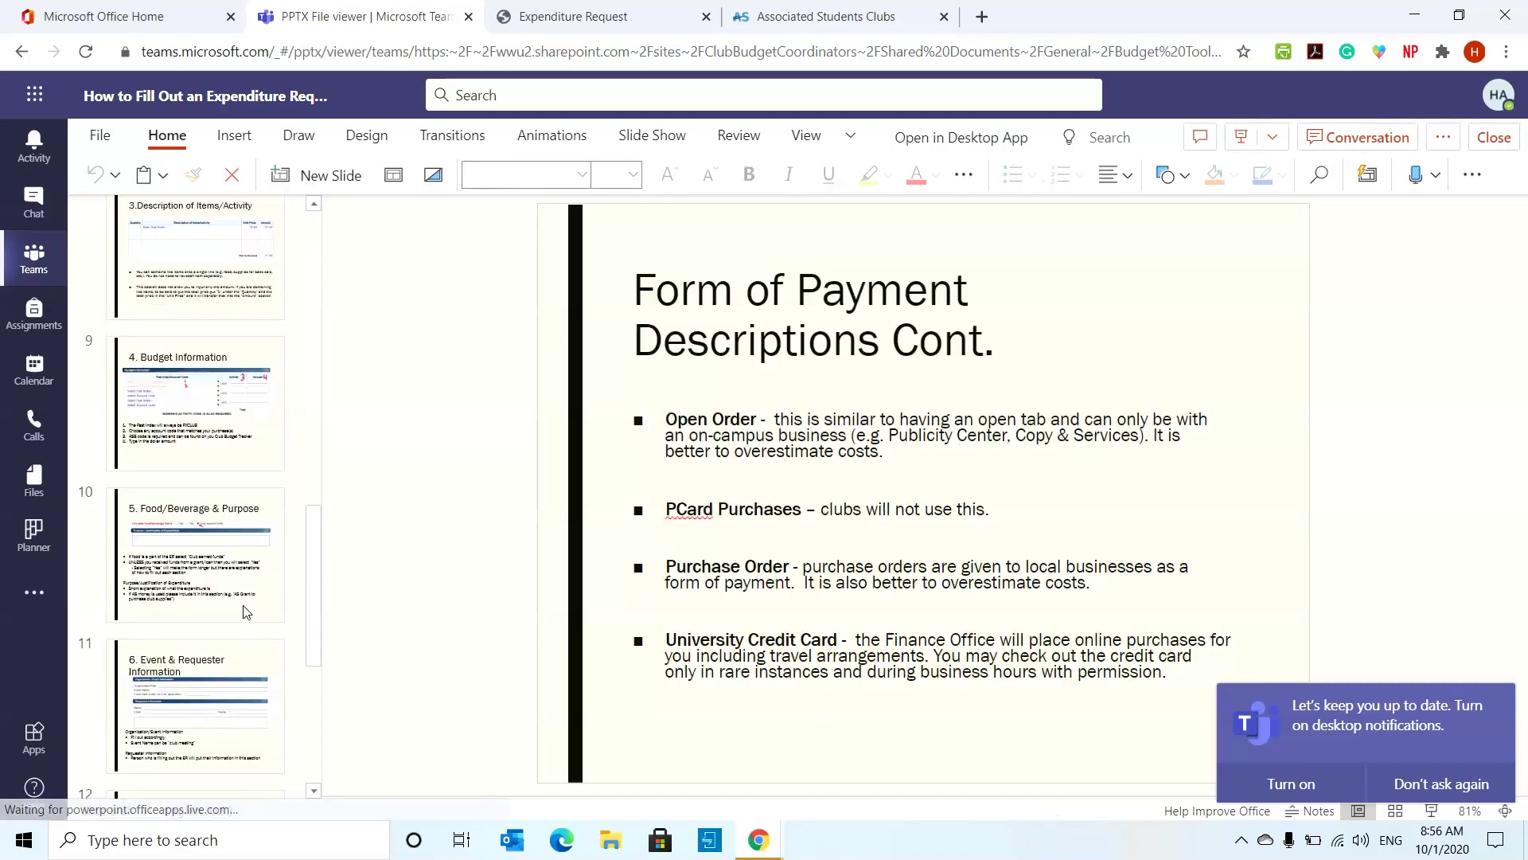
{"action": "left_click", "coordinate": [1494, 136]}
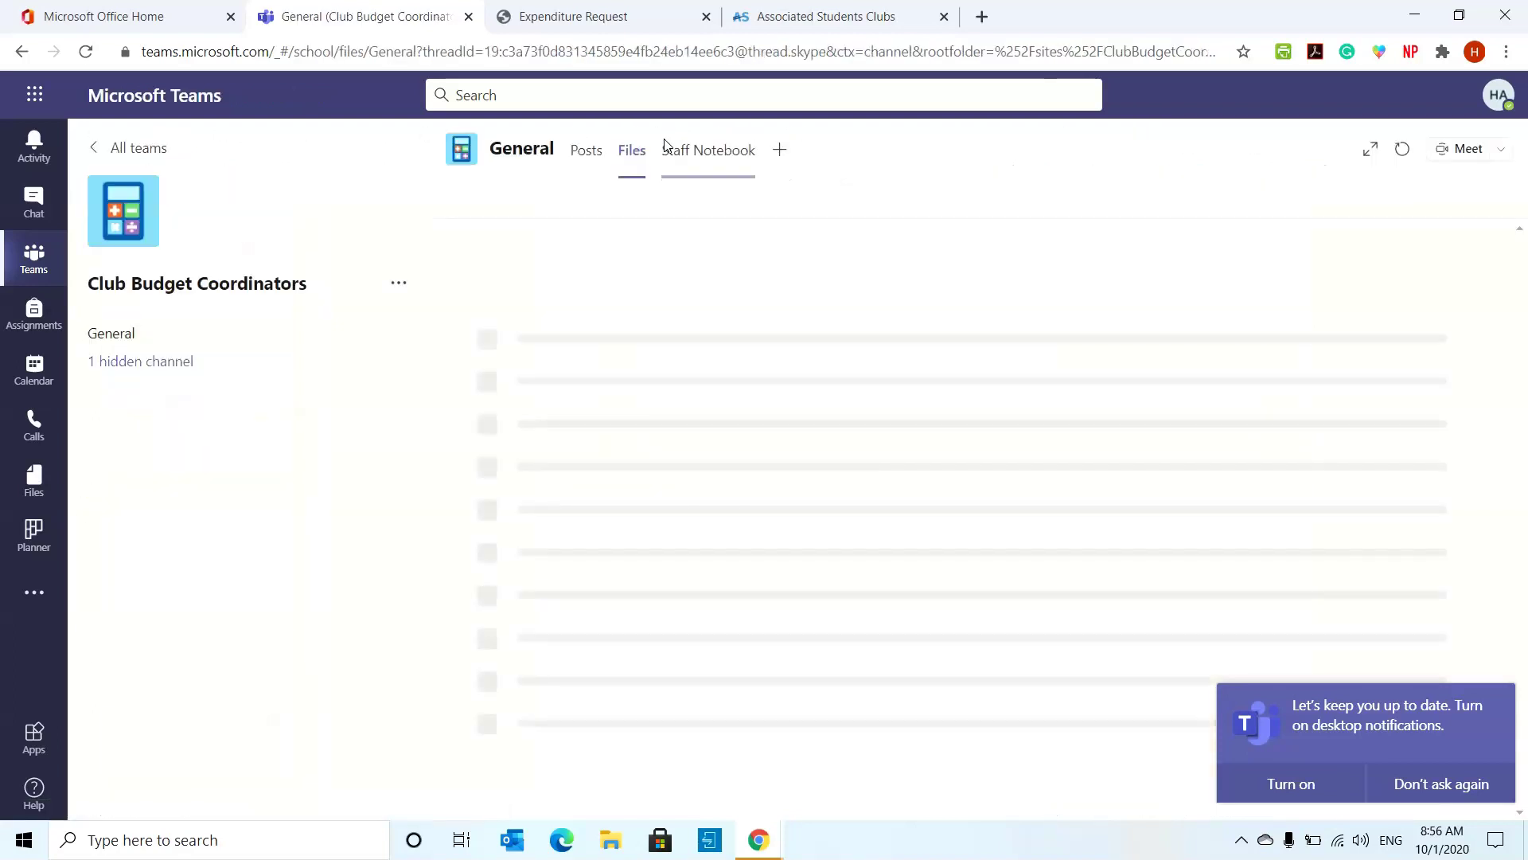
{"action": "left_click", "coordinate": [468, 16]}
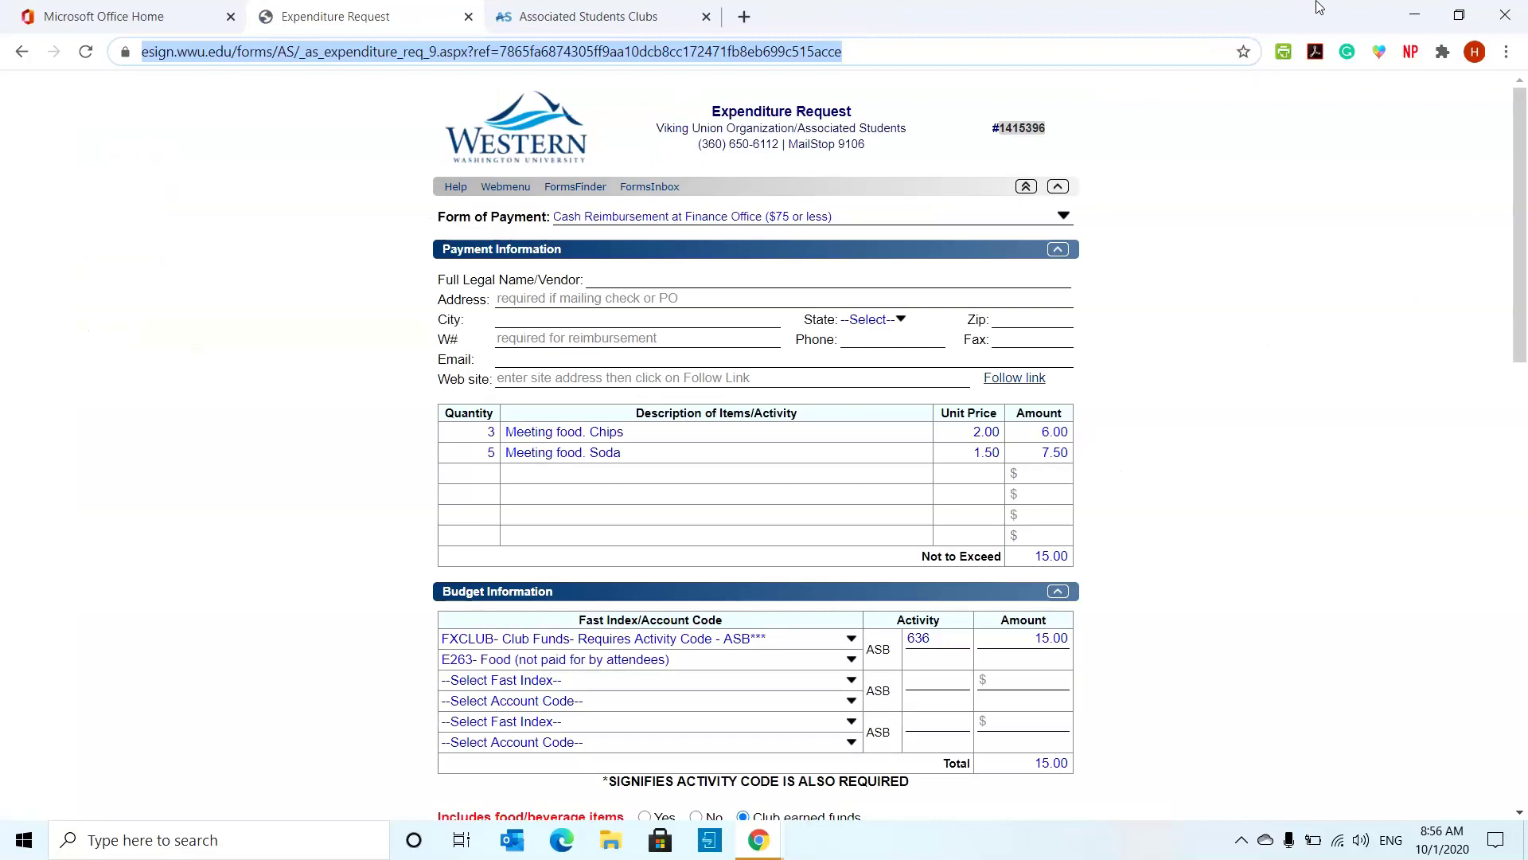